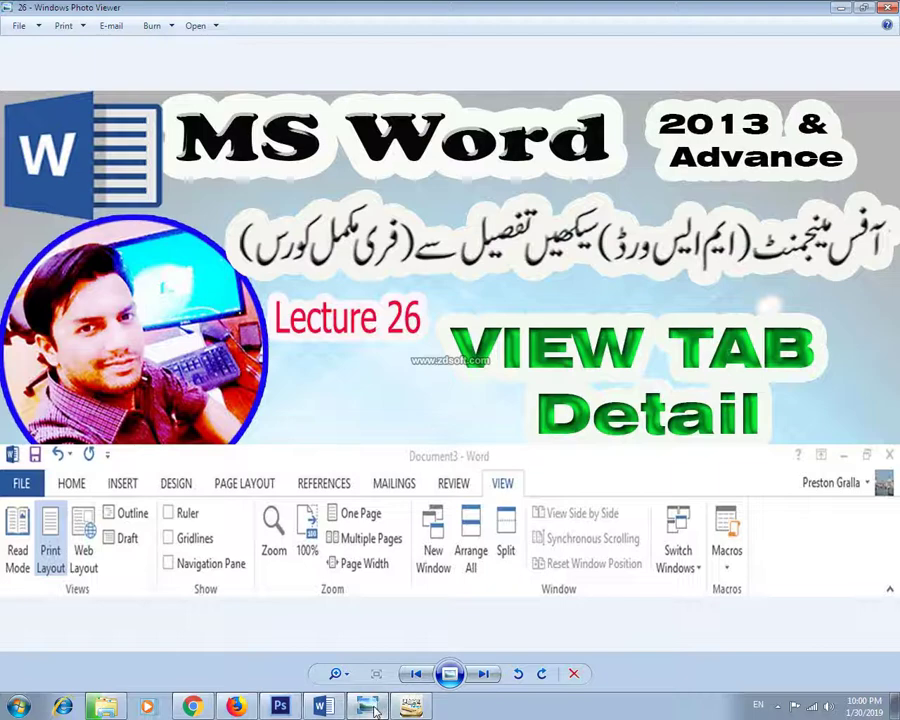
Launch Word with winword from the Run box and create a blank document, Document2
key("super+r")
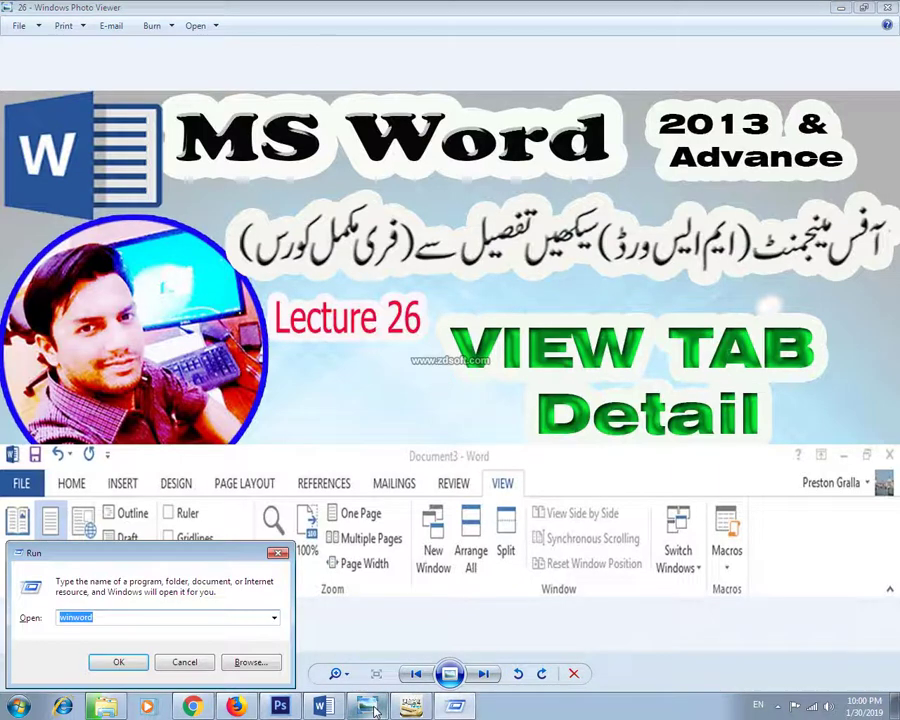
key("Escape")
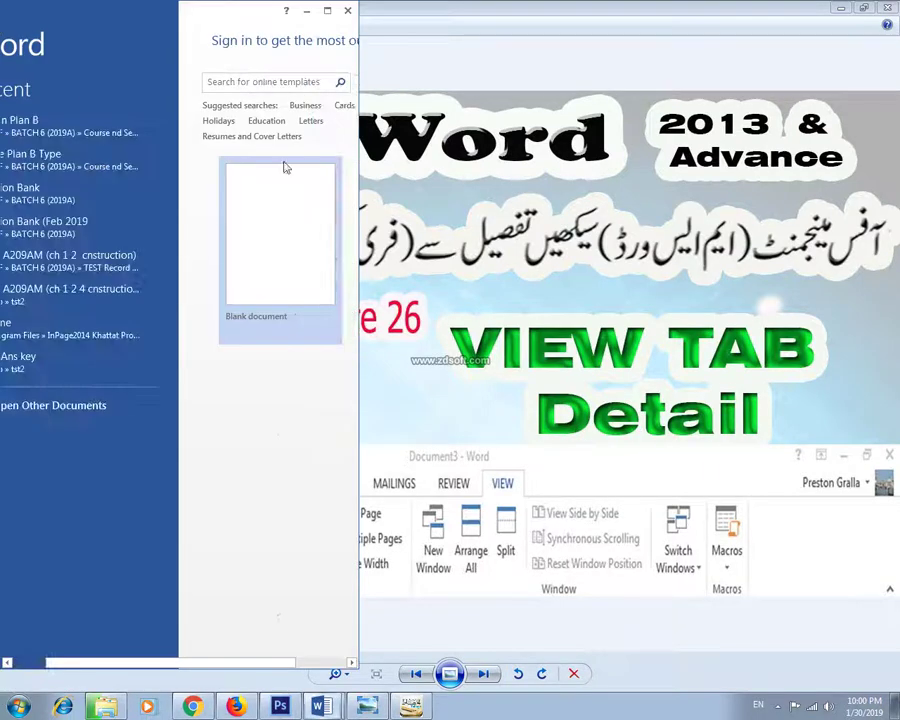
left_click(330, 13)
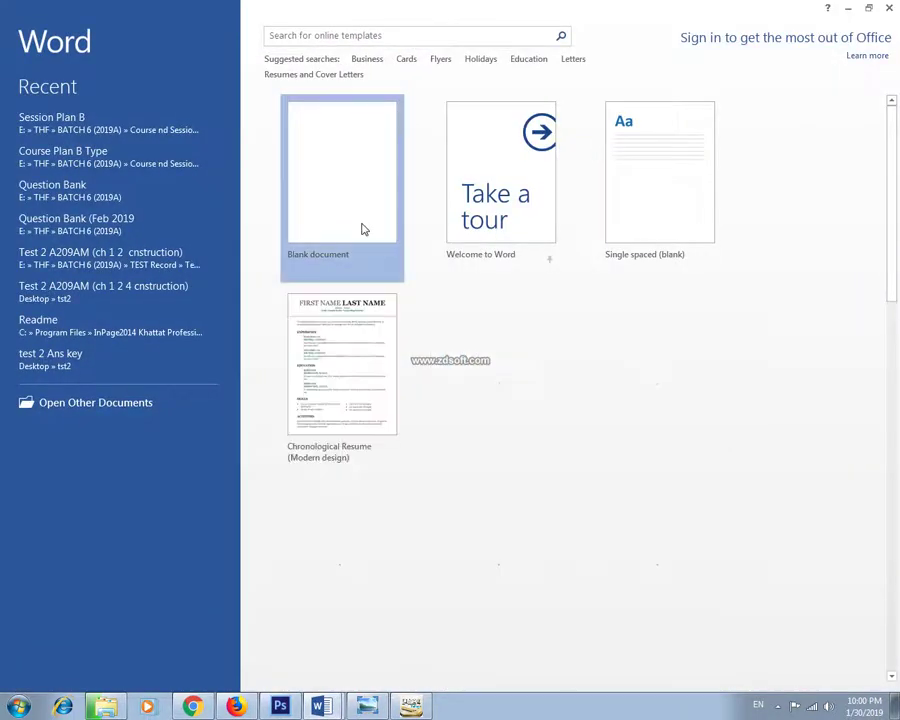
left_click(360, 228)
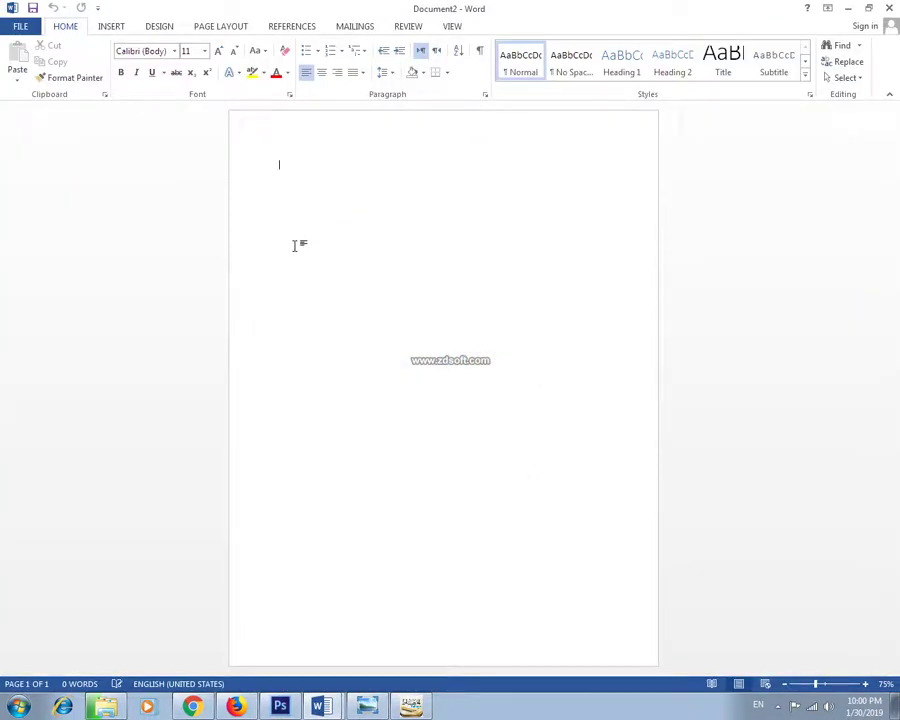
scroll(295, 246, "up", 3)
Switch the ribbon to the View tab to show the Views, Zoom and Window groups
left_click(452, 30)
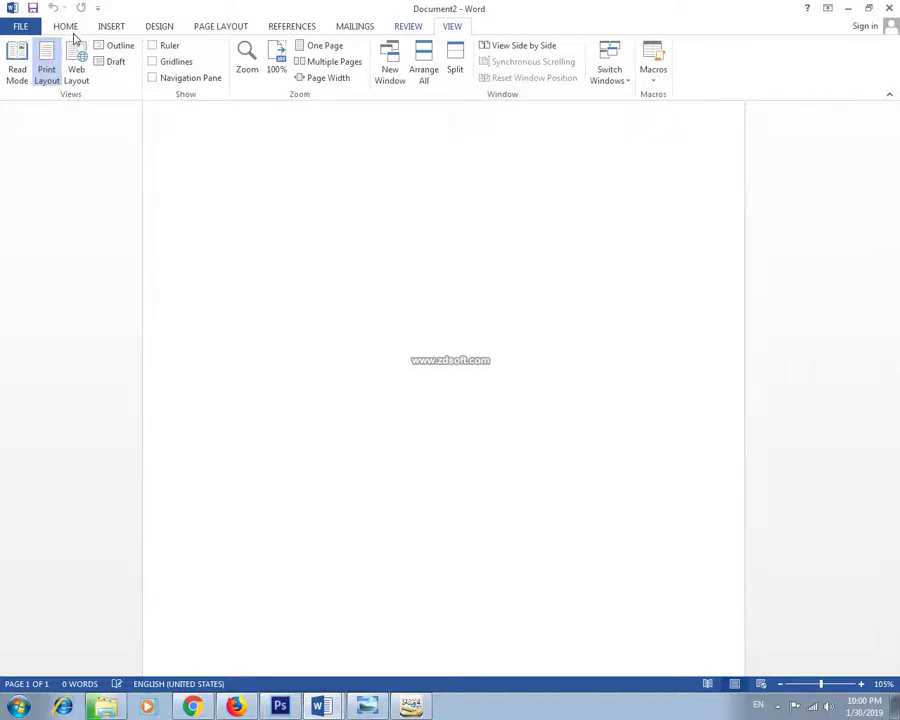
scroll(222, 38, "up", 1)
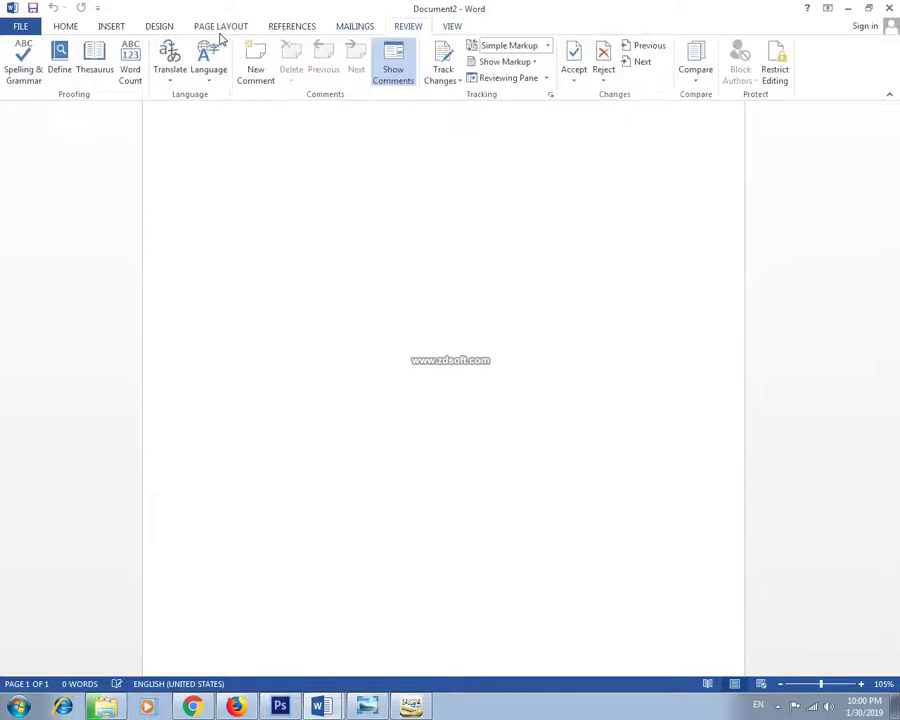
scroll(162, 24, "up", 1)
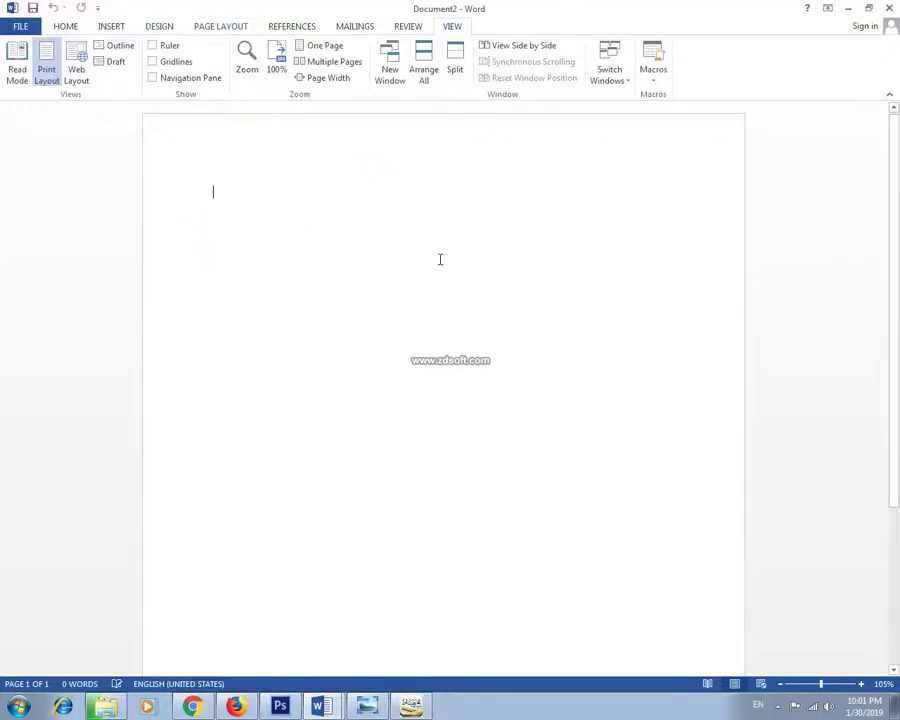
left_click(779, 706)
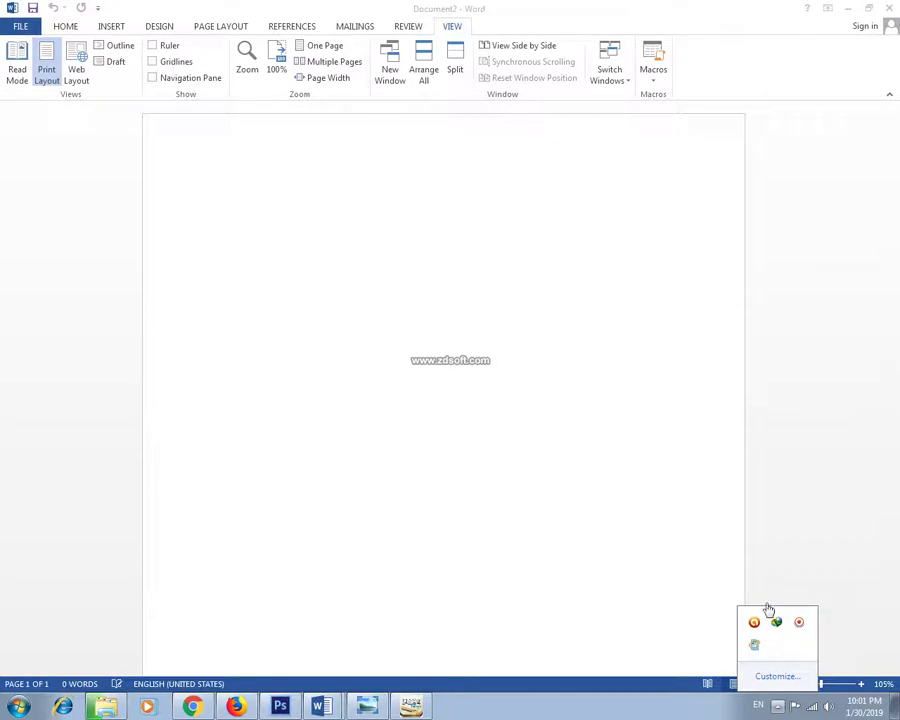
Generate sample paragraphs on the blank page with the =rand() formula
left_click(805, 546)
type("=")
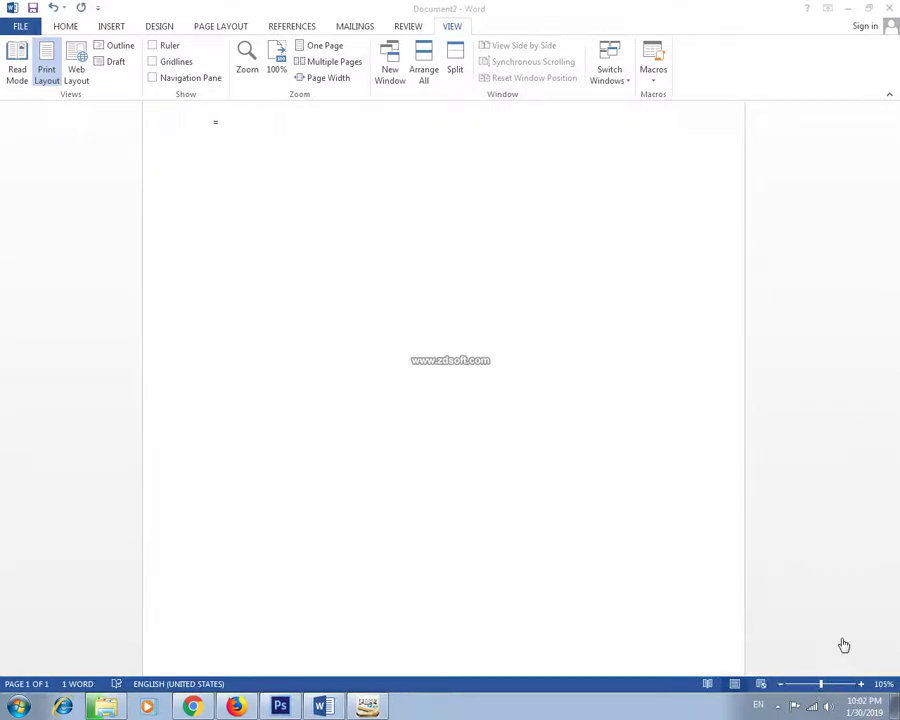
left_click(228, 124)
type("r")
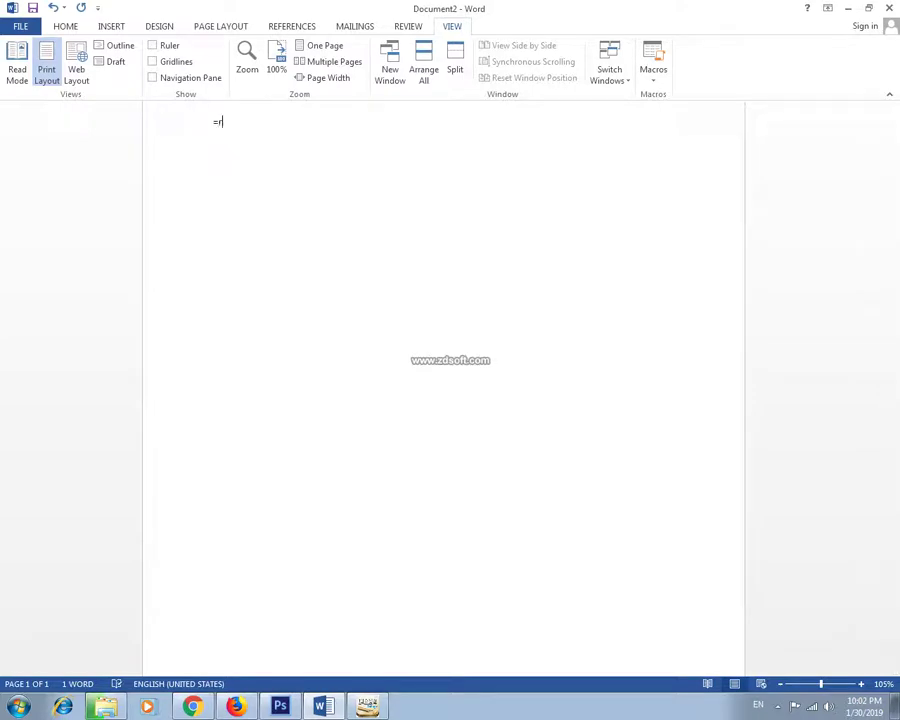
type("and)")
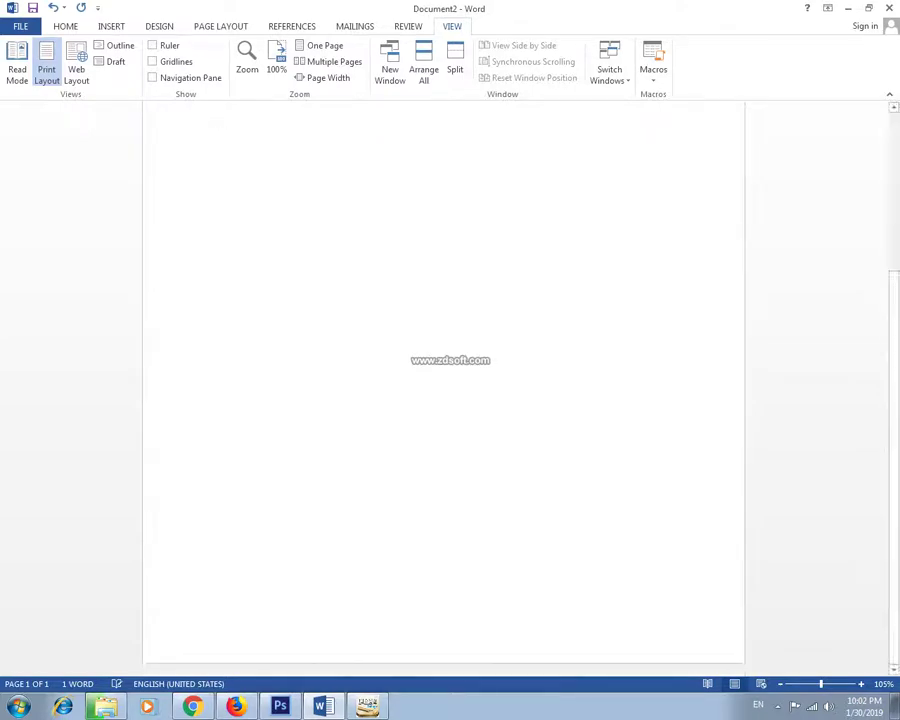
key("Return")
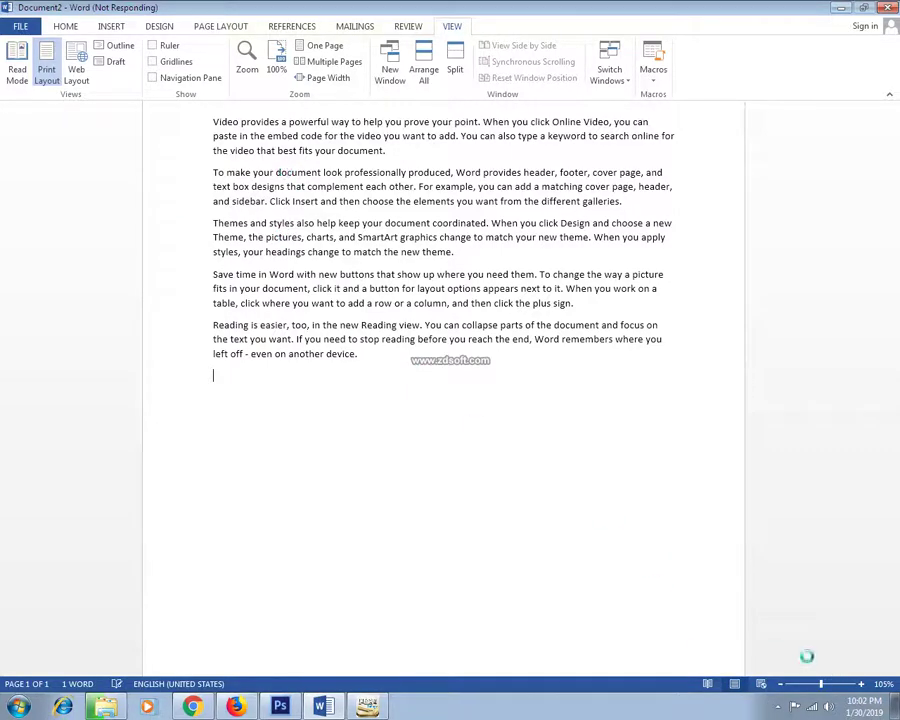
left_click(781, 707)
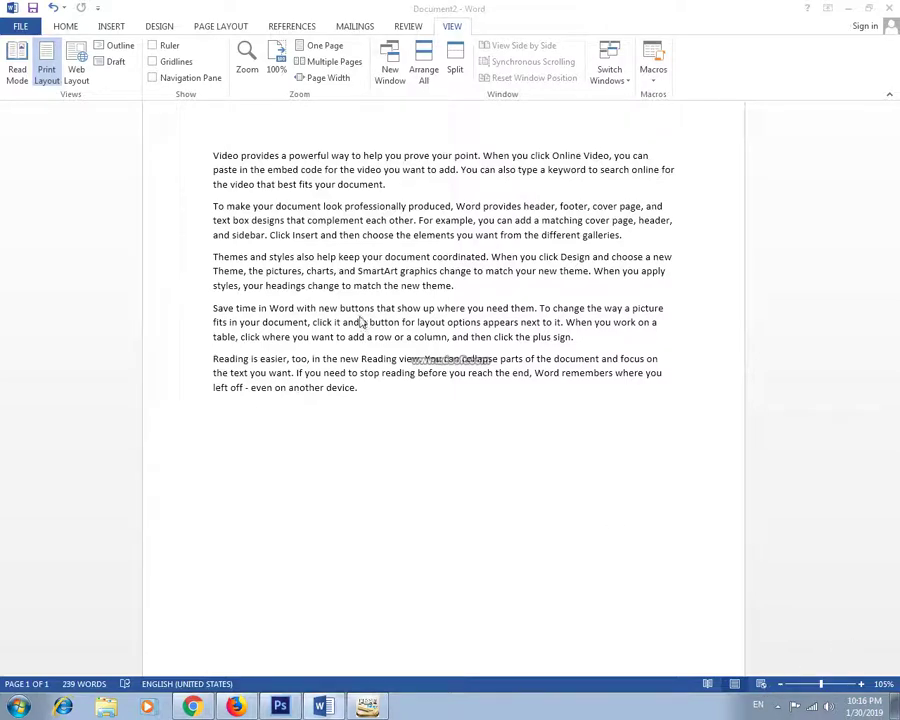
Replace all text with =rand(44) output, filling 4 pages and 2106 words
key("ctrl+a")
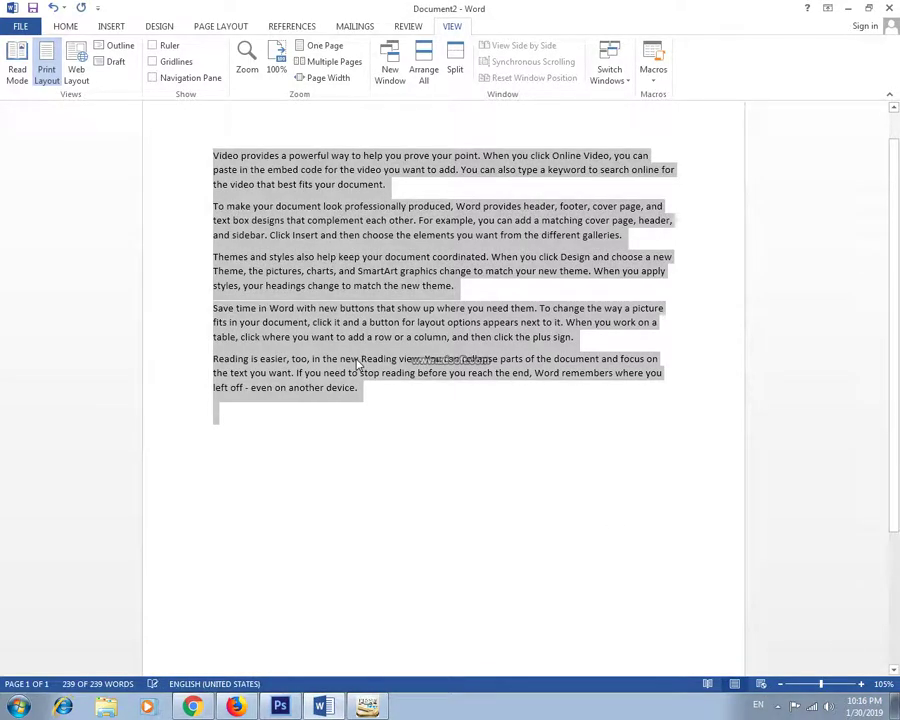
key("Delete")
type("=rand")
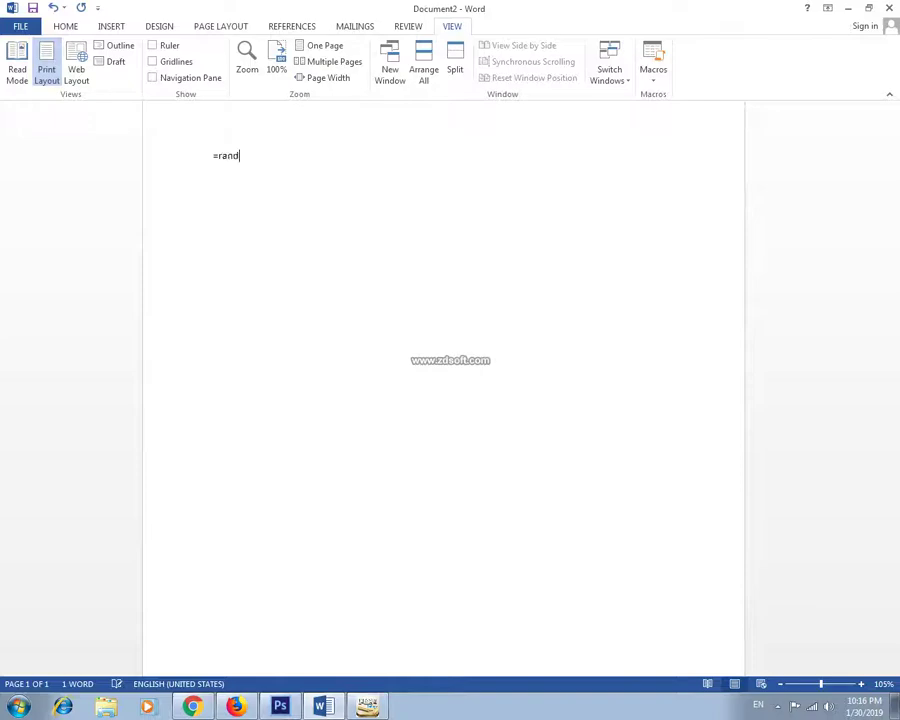
type("(44)")
key("Return")
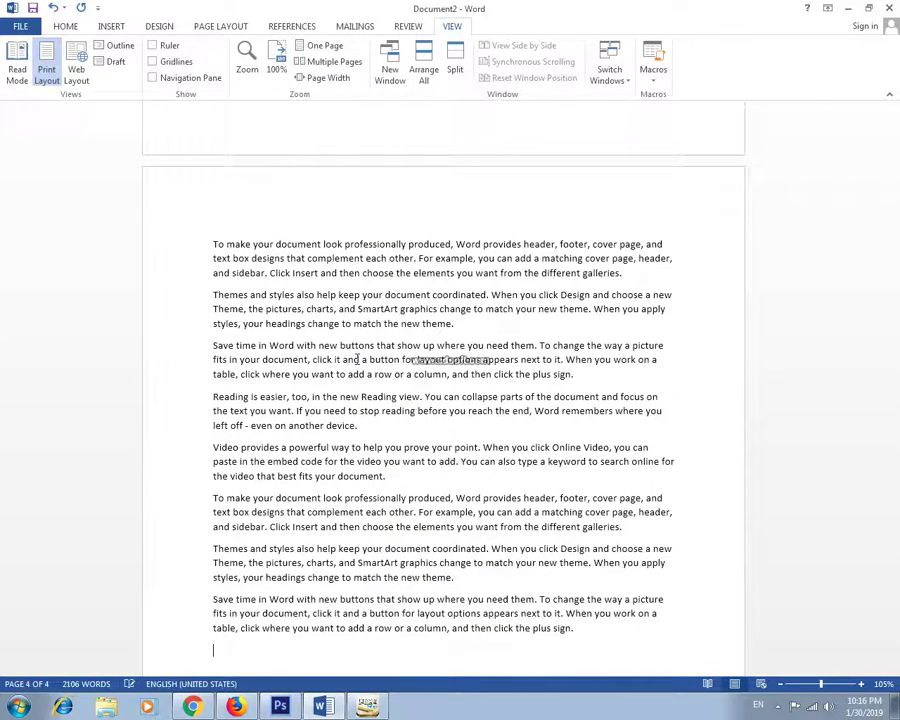
scroll(357, 359, "up", 3)
scroll(357, 359, "up", 5)
scroll(357, 359, "up", 5)
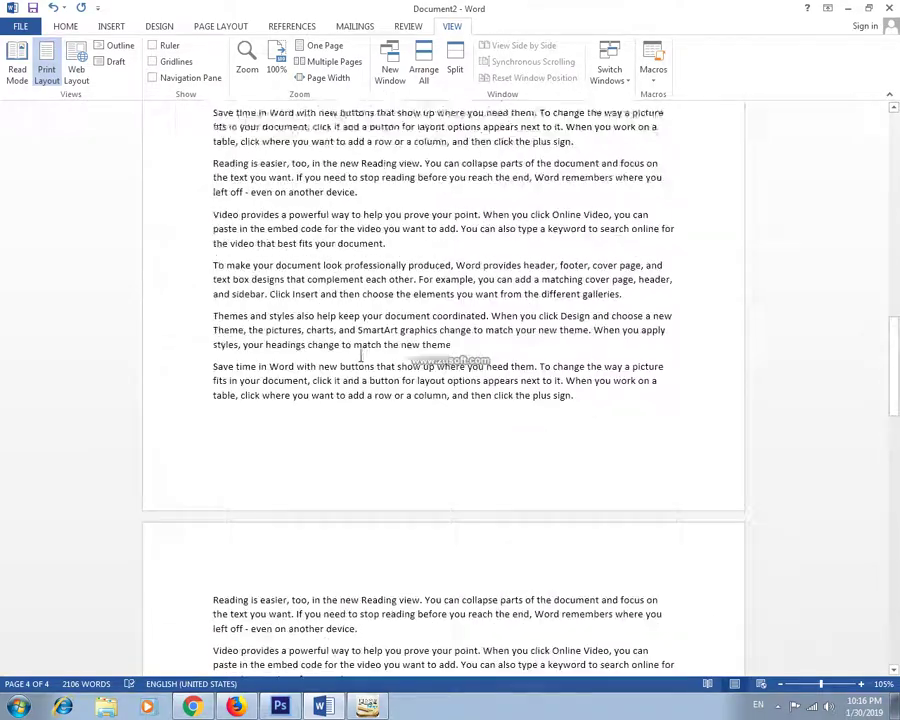
scroll(357, 359, "up", 3)
scroll(357, 355, "up", 1)
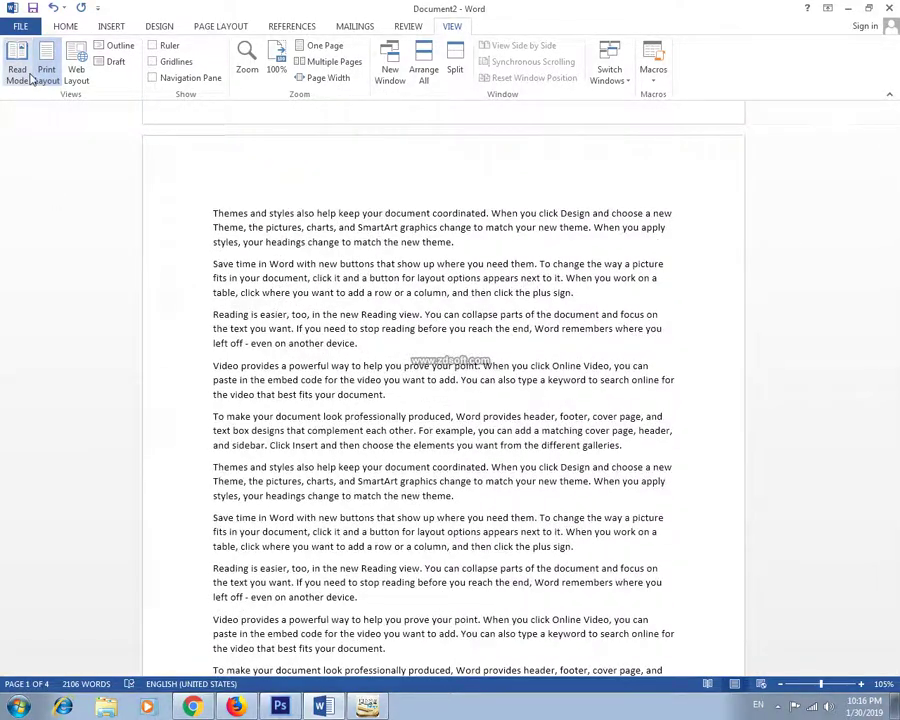
scroll(360, 311, "down", 5)
scroll(360, 311, "down", 3)
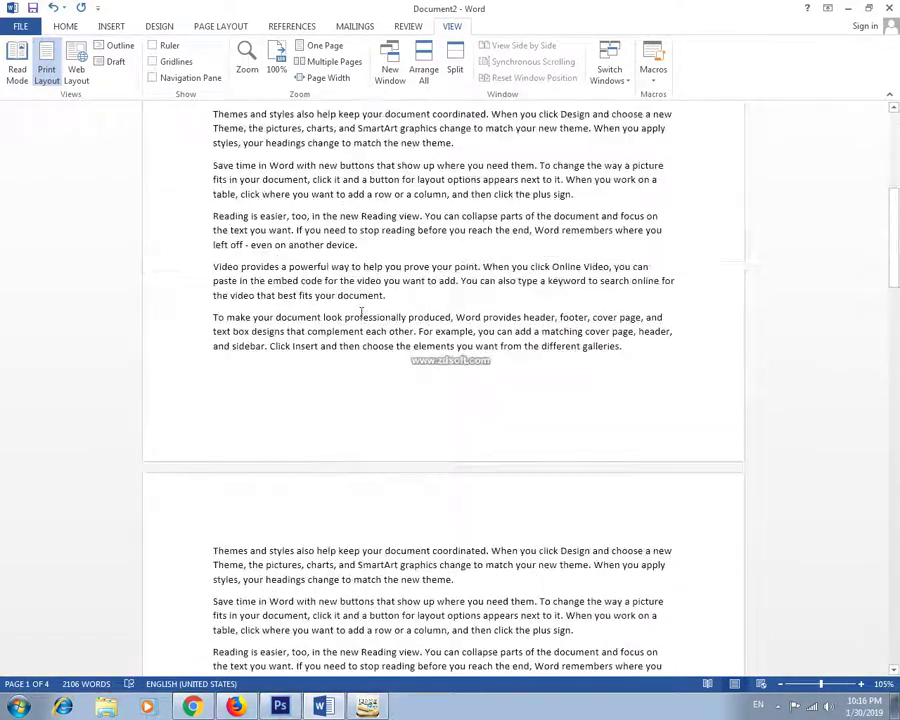
scroll(360, 311, "up", 5)
scroll(362, 313, "up", 5)
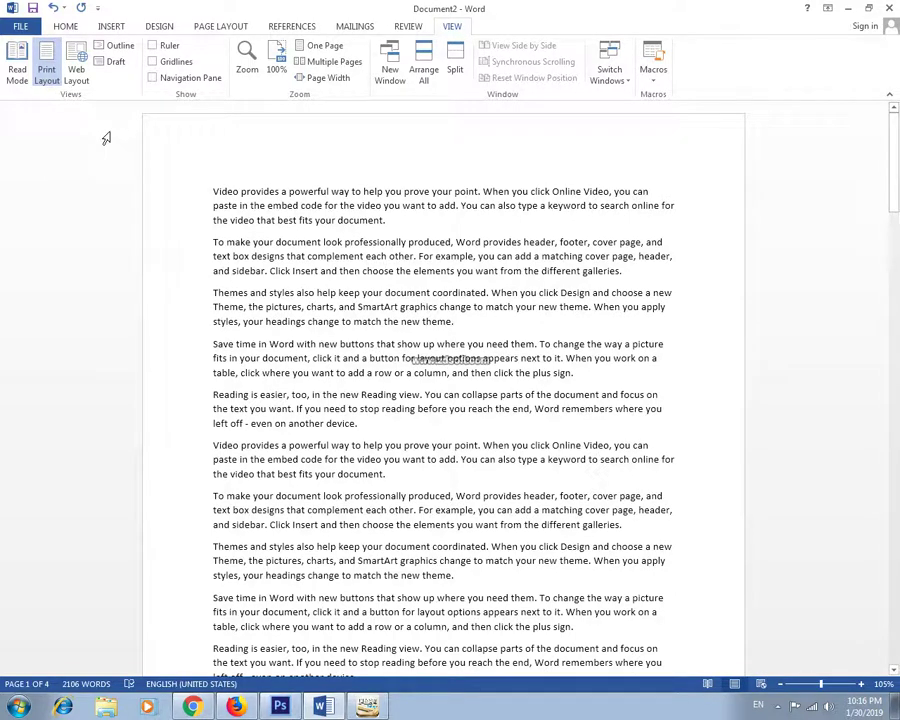
left_click(16, 69)
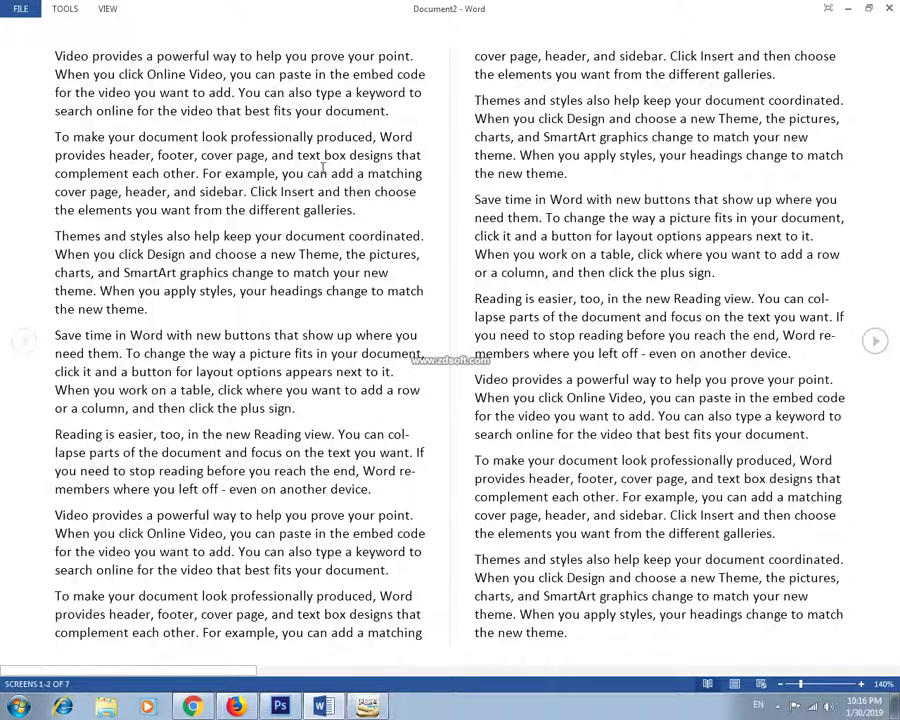
key("Escape")
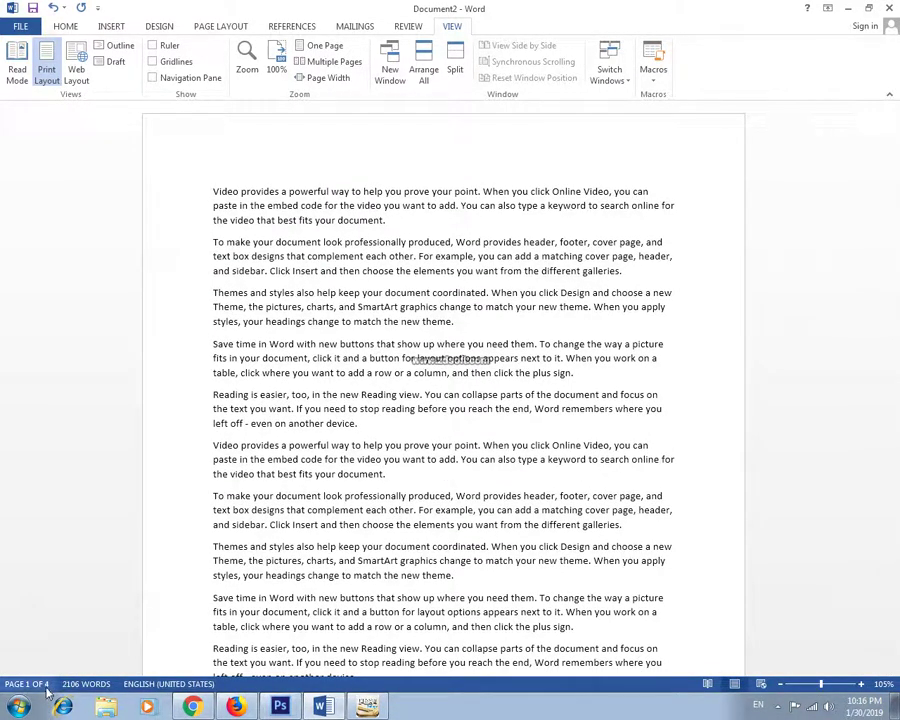
left_click(18, 66)
scroll(424, 322, "down", 5)
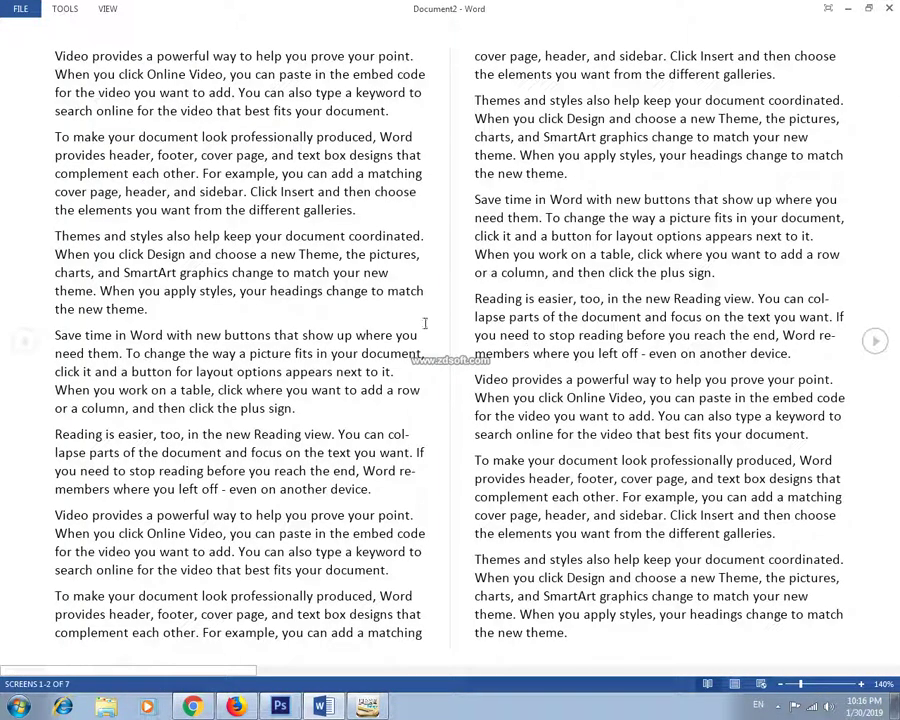
scroll(540, 360, "down", 3)
scroll(670, 394, "down", 4)
scroll(626, 434, "up", 1)
scroll(626, 434, "down", 1)
scroll(626, 438, "up", 4)
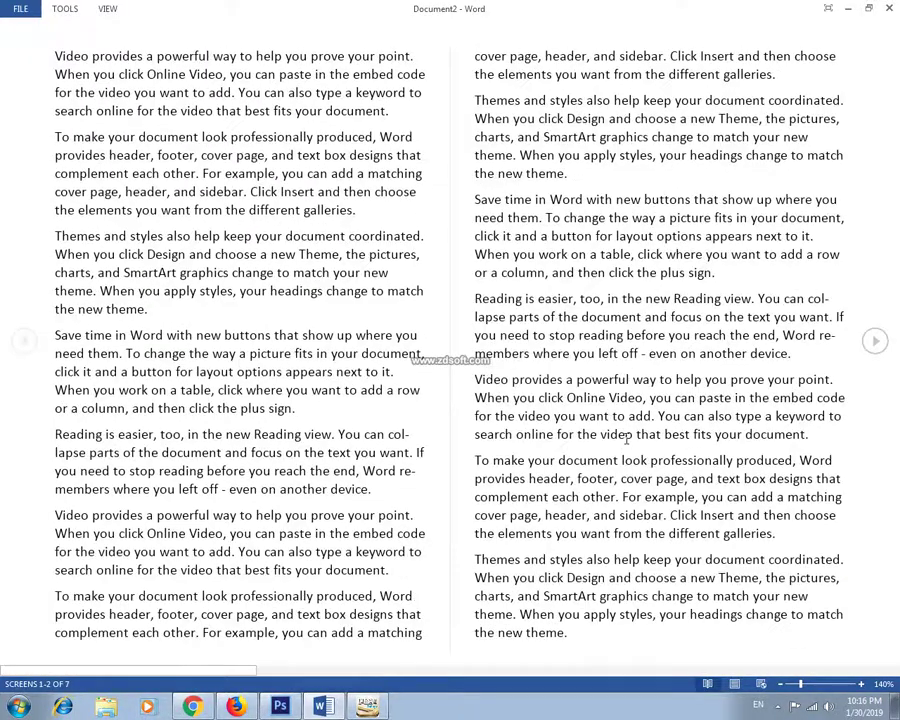
left_click(875, 341)
left_click(23, 340)
left_click(876, 342)
left_click(876, 342)
left_click(876, 342)
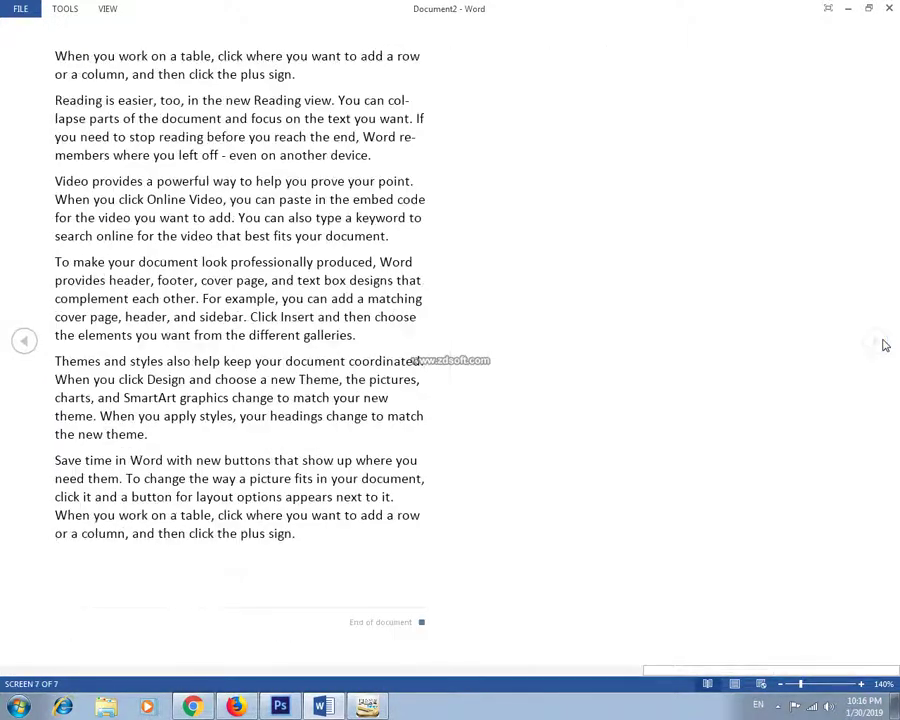
left_click(22, 340)
left_click(22, 340)
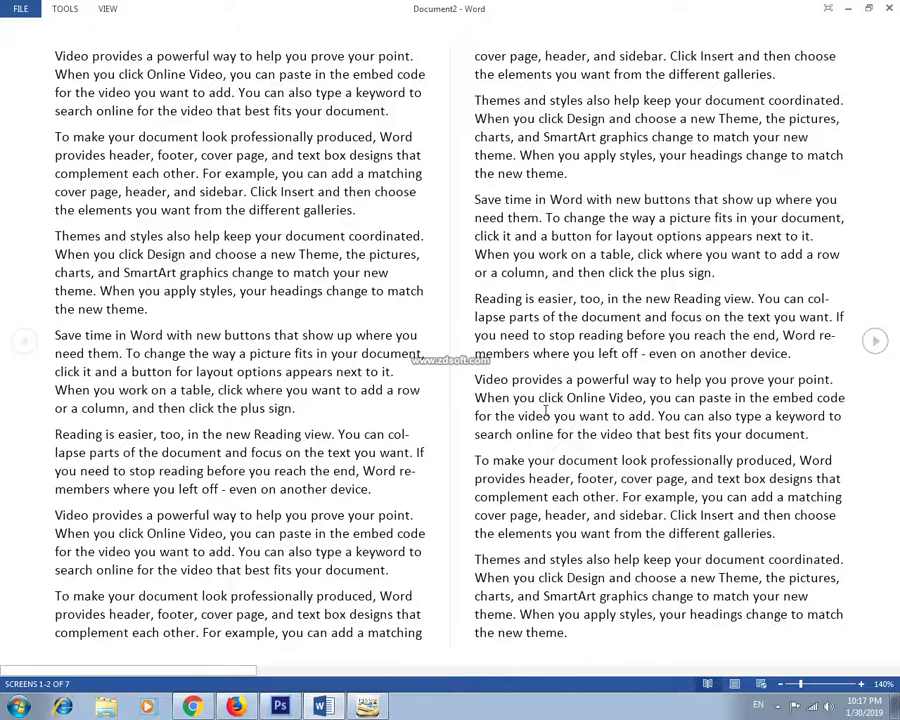
key("Escape")
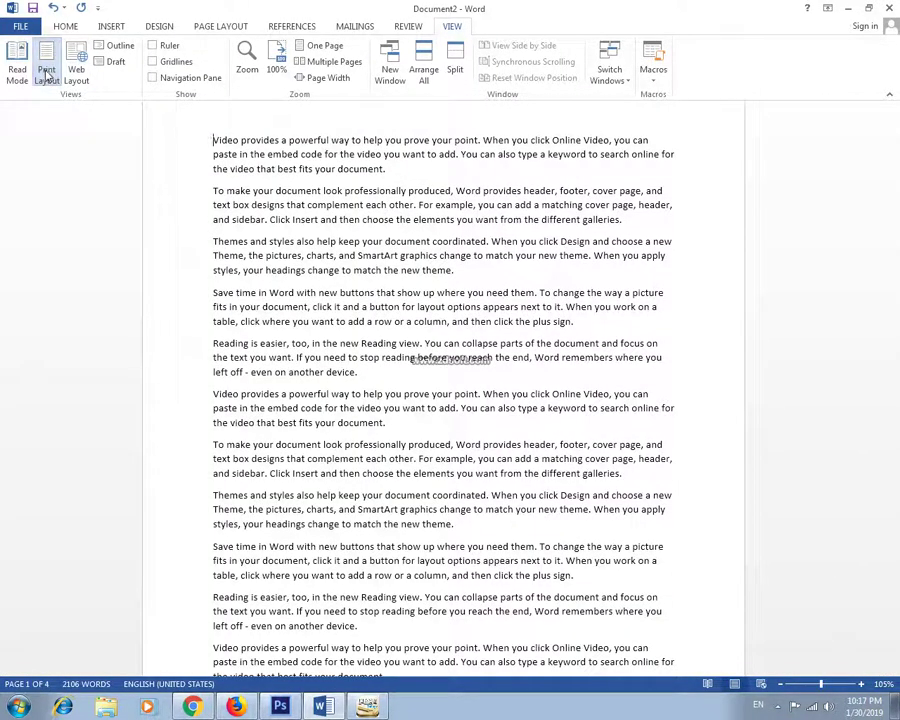
Switch between Web Layout and Print Layout, finishing in Print Layout
scroll(645, 327, "up", 2)
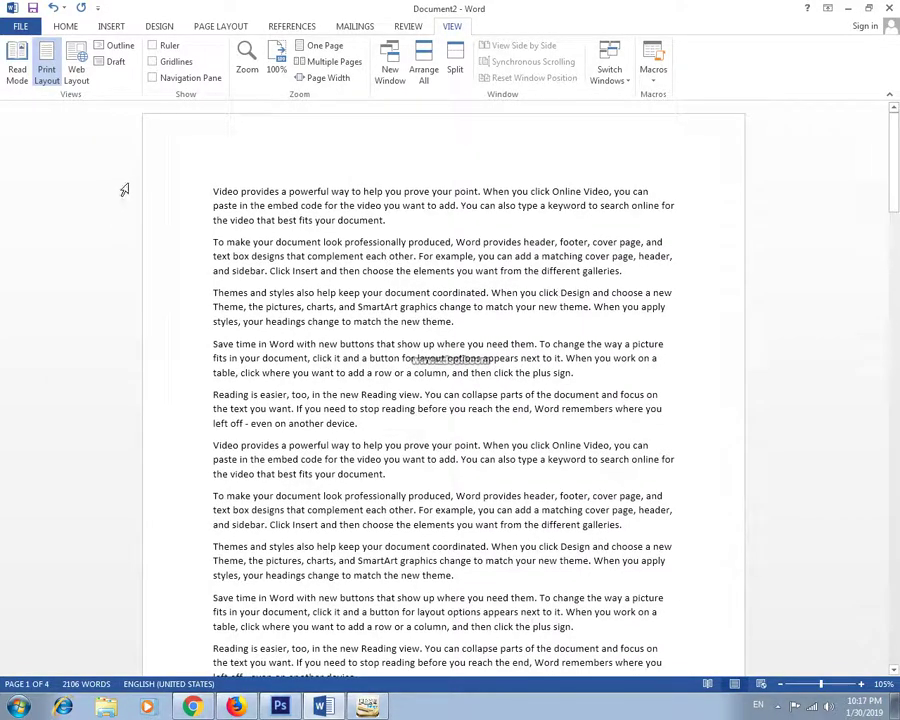
left_click(76, 66)
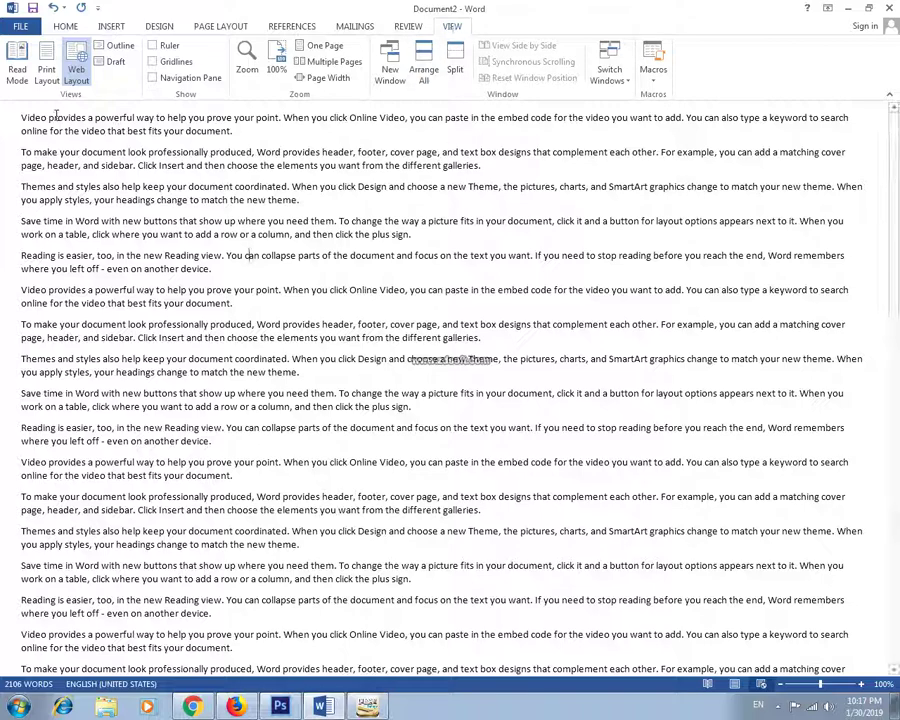
left_click(48, 72)
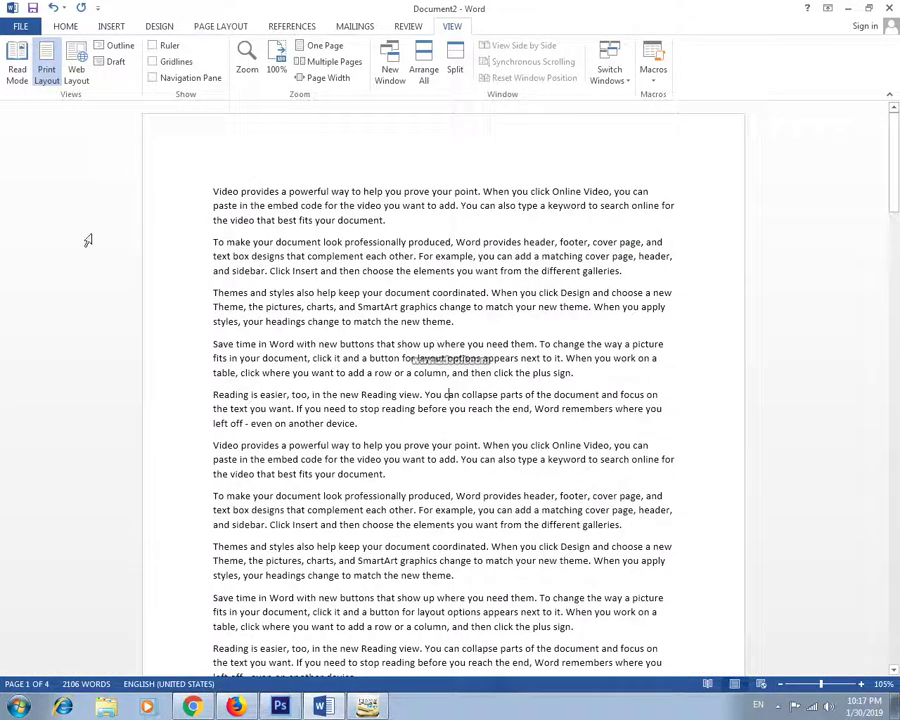
left_click(76, 68)
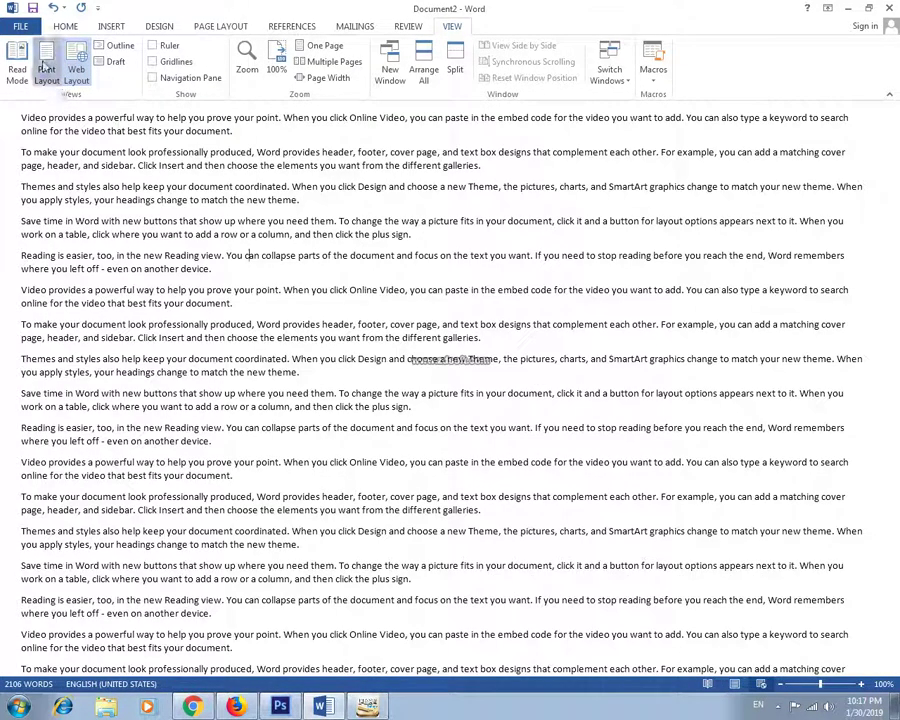
left_click(46, 68)
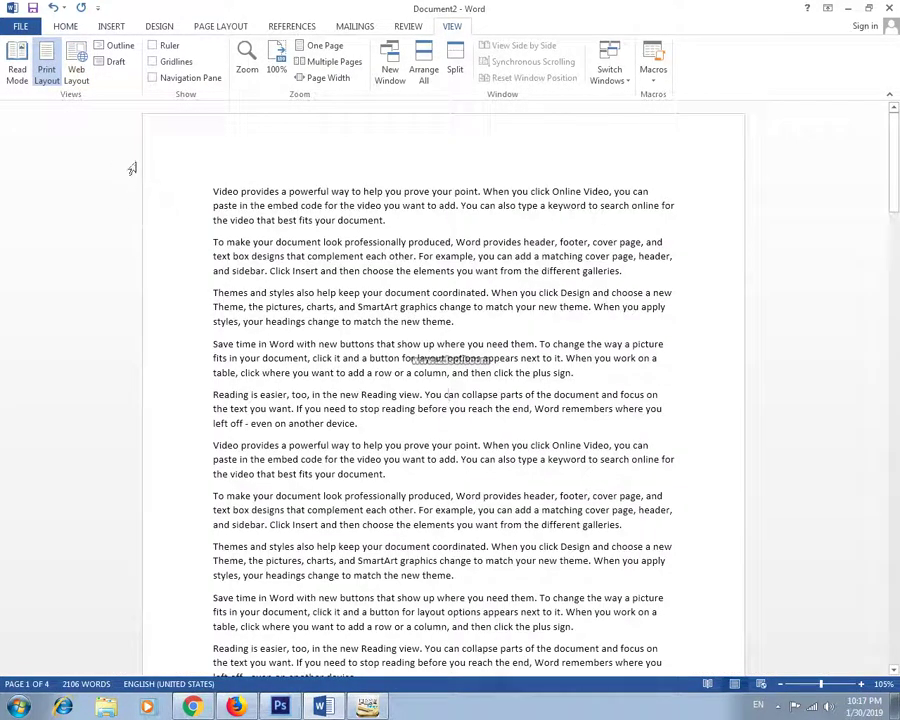
left_click(117, 45)
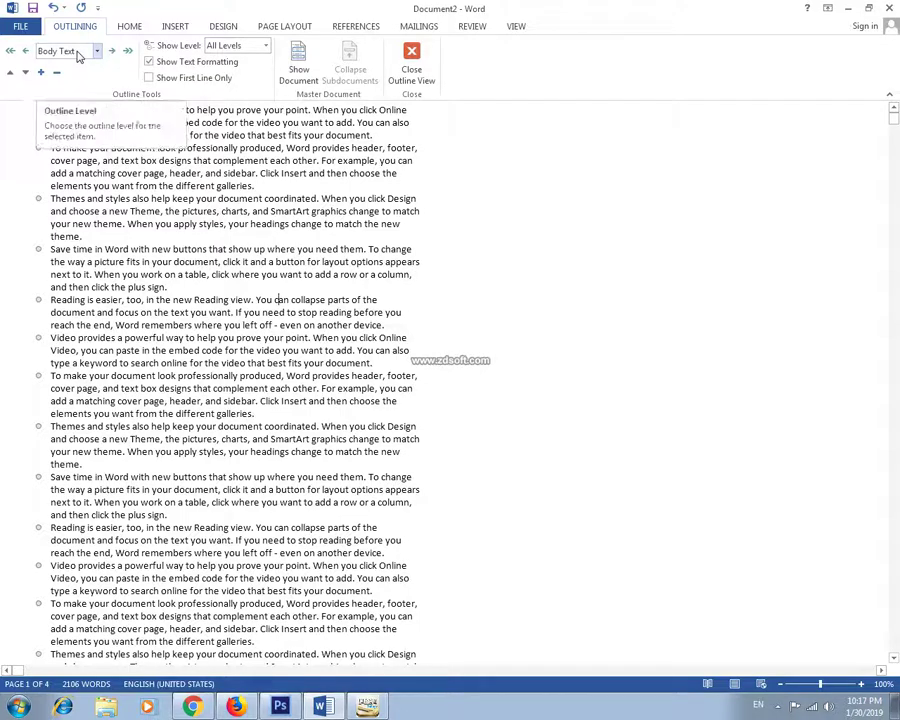
left_click(144, 173)
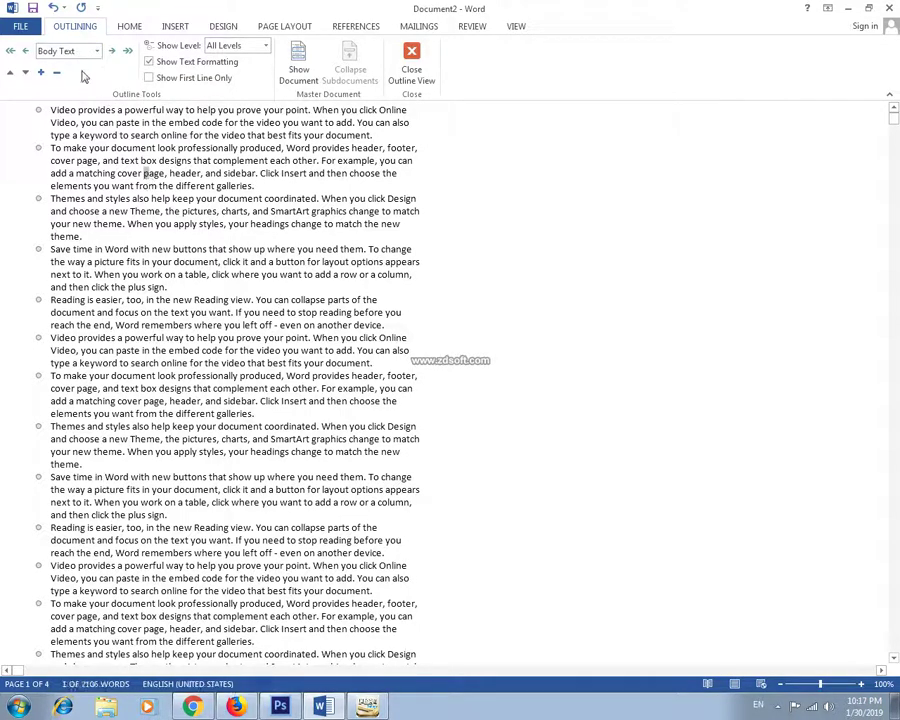
left_click(520, 27)
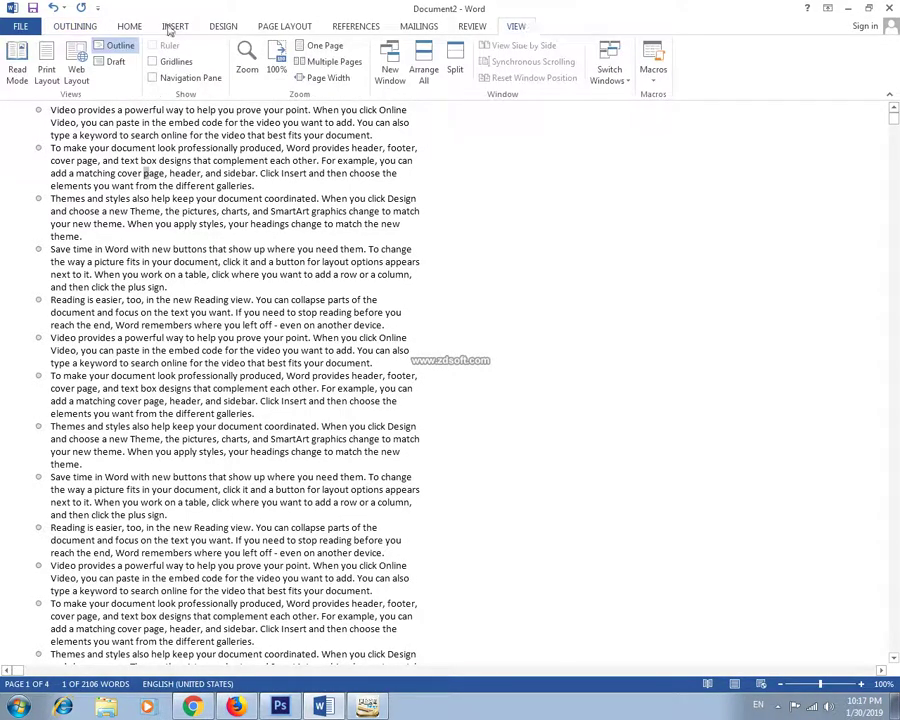
left_click(112, 61)
left_click(114, 46)
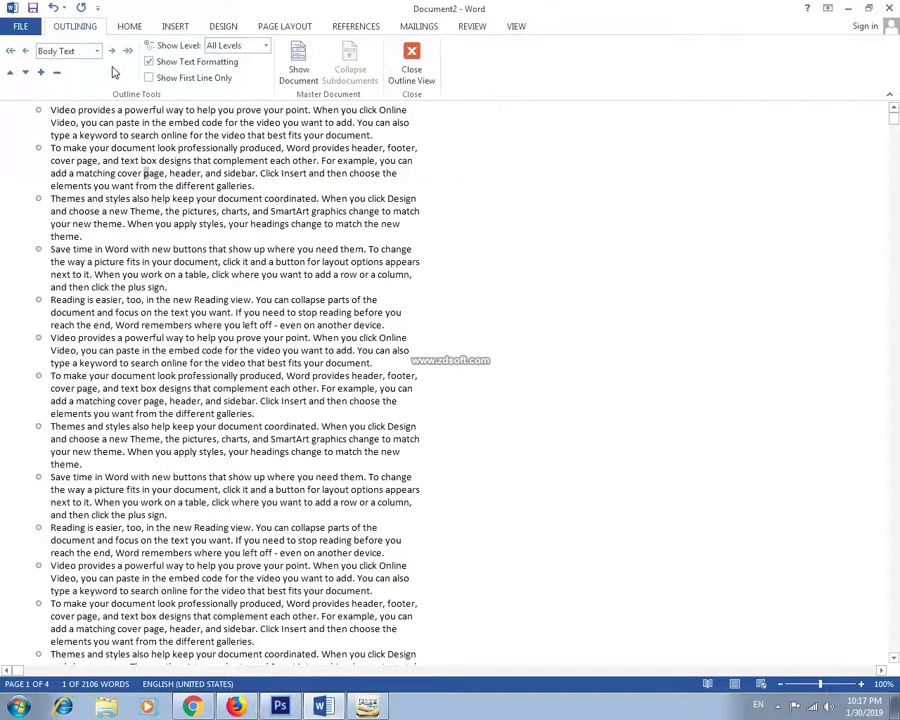
left_click(518, 30)
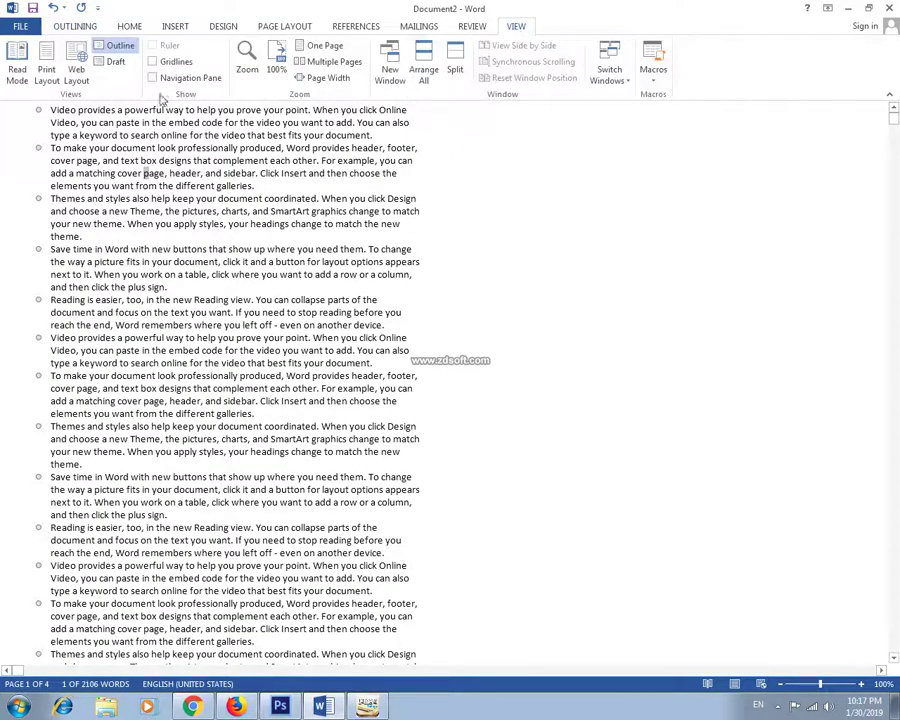
left_click(50, 70)
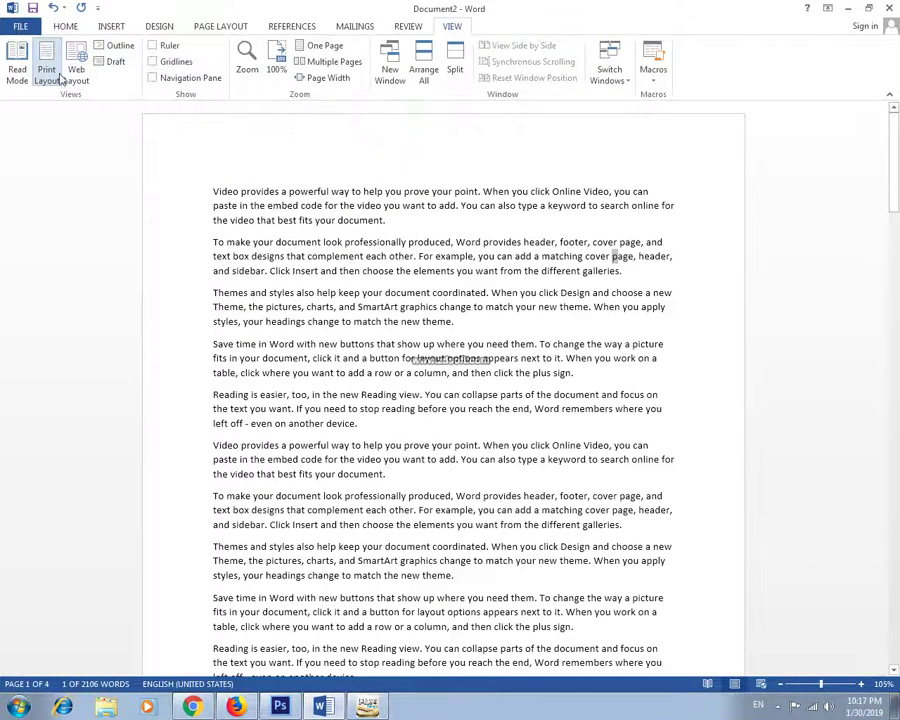
Turn on the Ruler and test-drag indent markers, aligning the first paragraph with the others
left_click(483, 337)
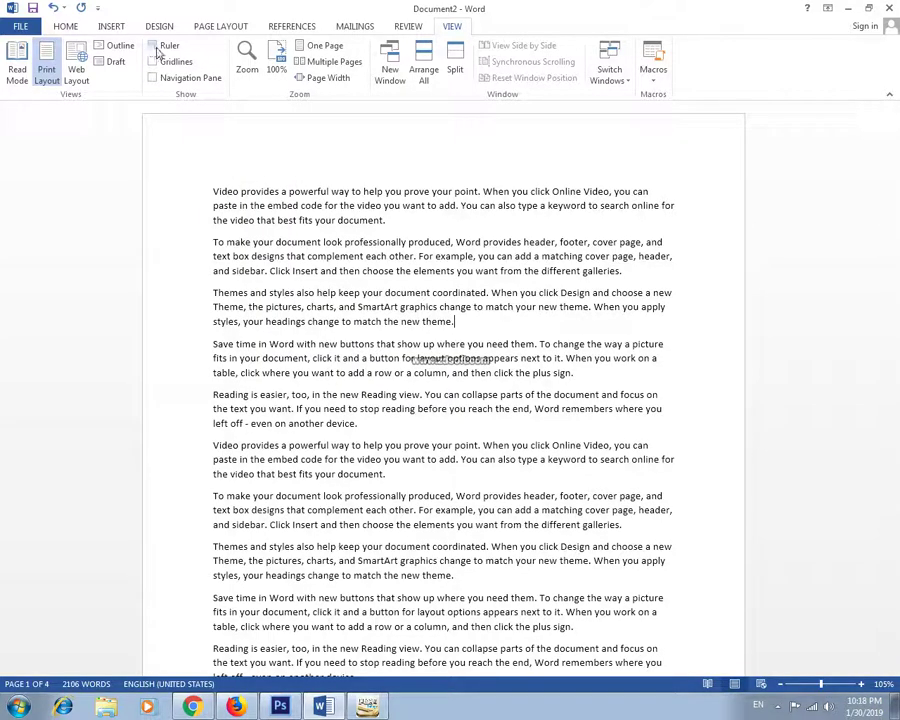
left_click(153, 46)
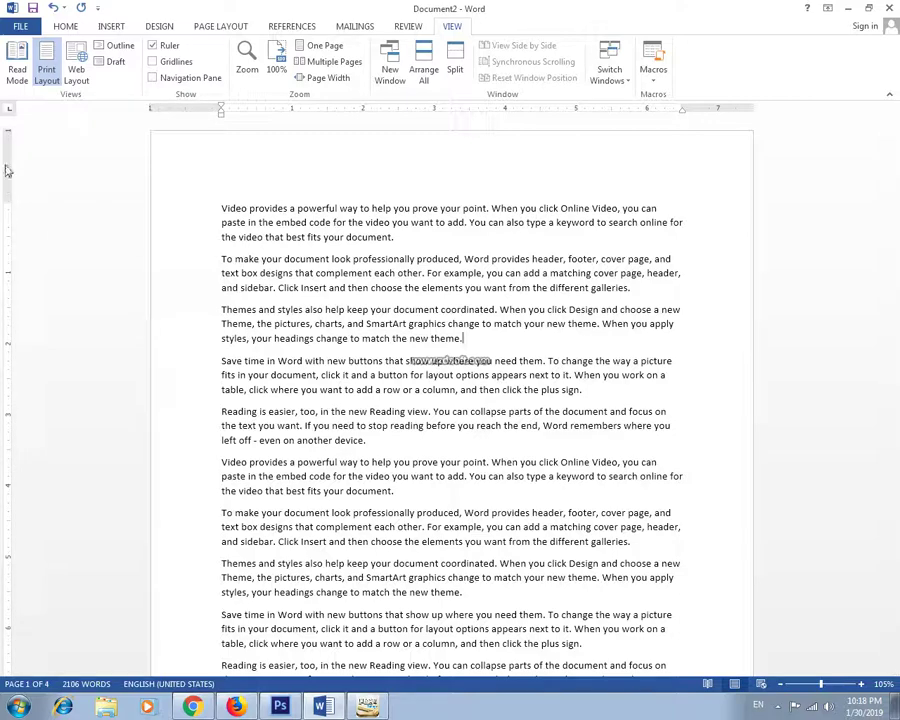
left_click_drag(223, 124, 278, 118)
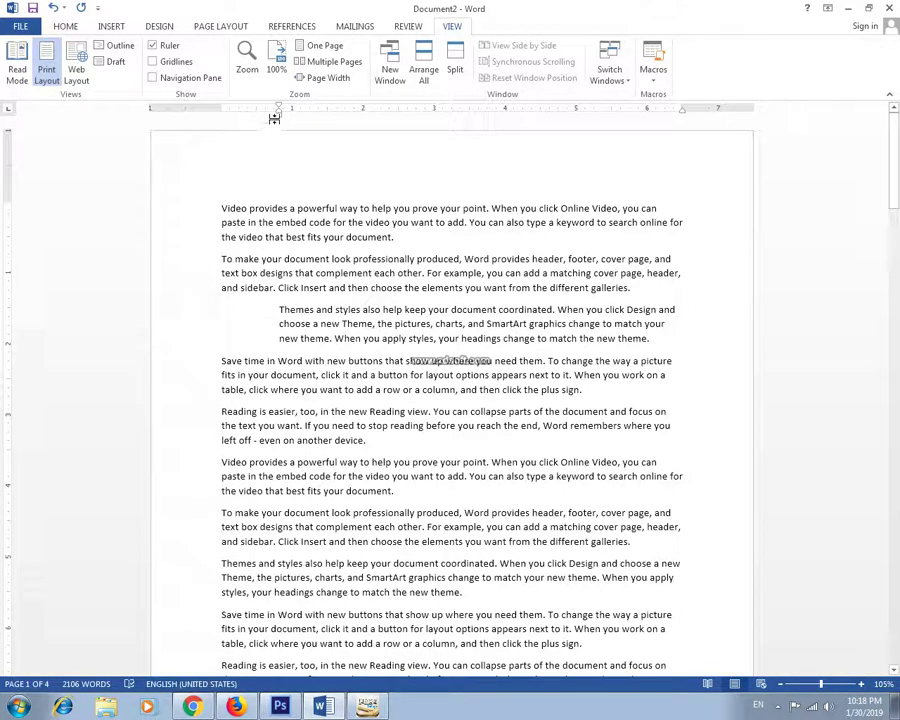
mouse_move(279, 118)
left_mouse_down()
mouse_move(203, 124)
mouse_move(220, 126)
left_mouse_up()
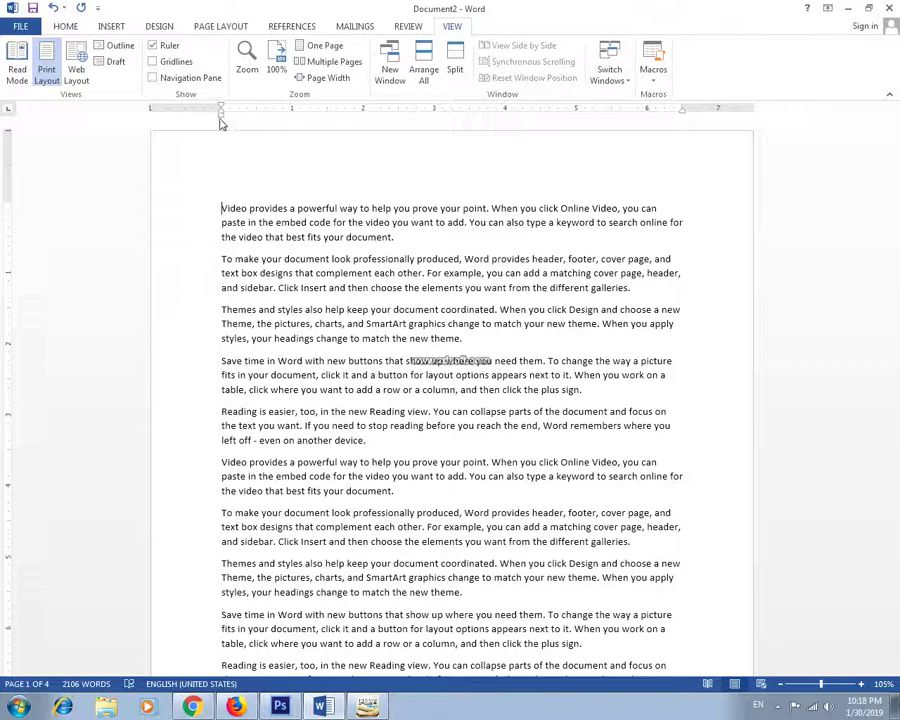
left_click_drag(222, 118, 151, 116)
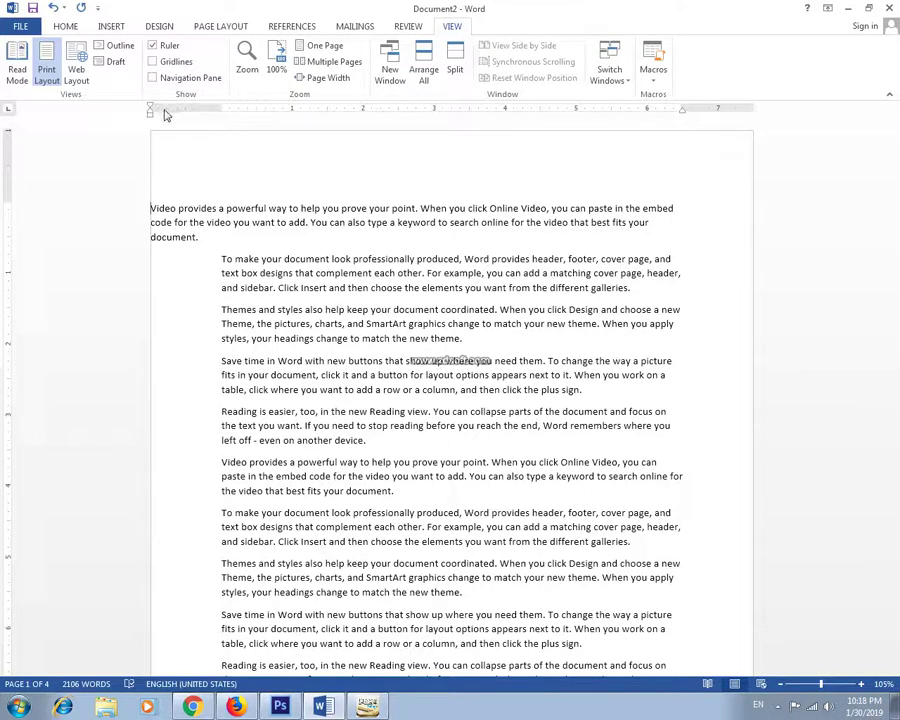
left_click_drag(149, 119, 219, 147)
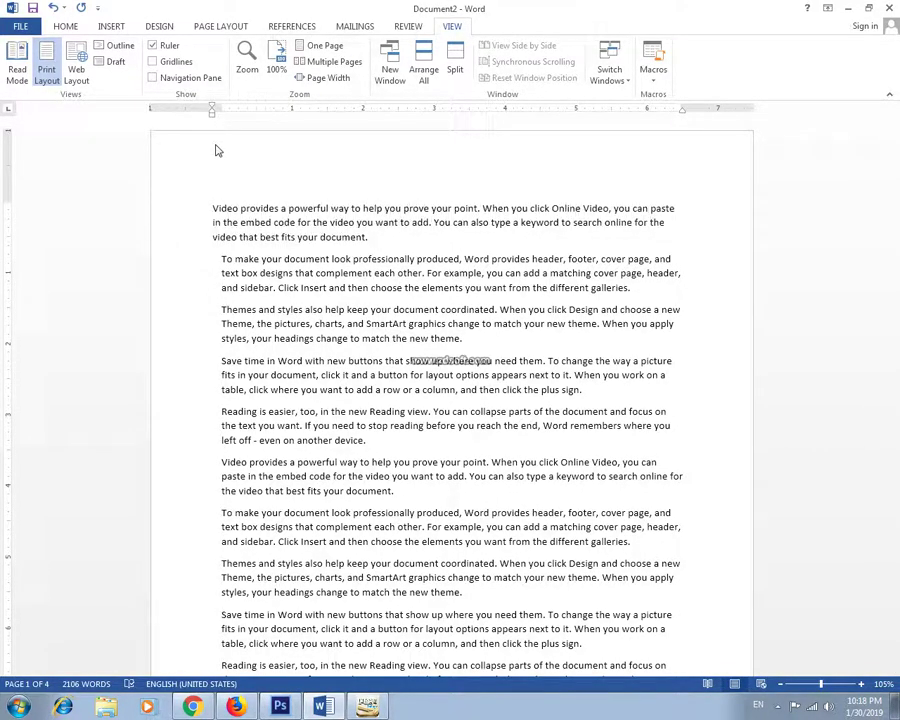
left_click_drag(220, 148, 222, 148)
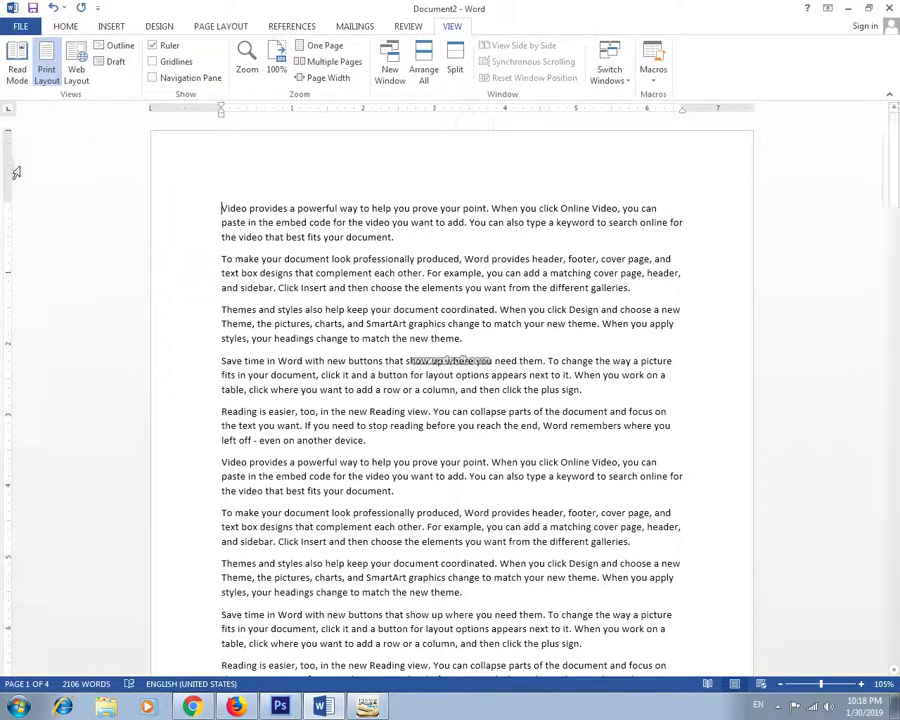
scroll(243, 515, "down", 2)
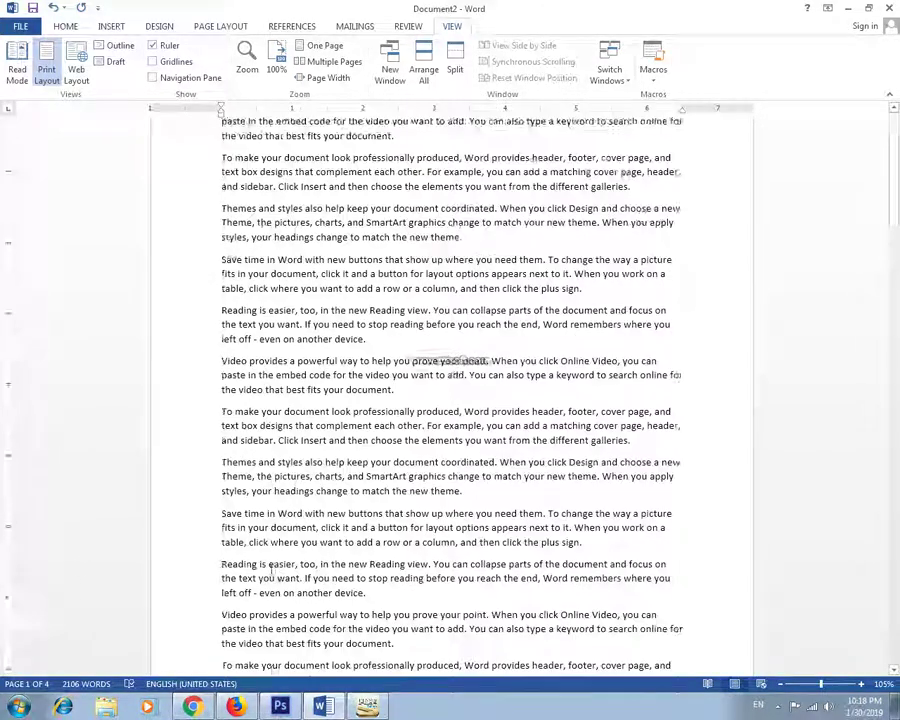
scroll(260, 480, "up", 2)
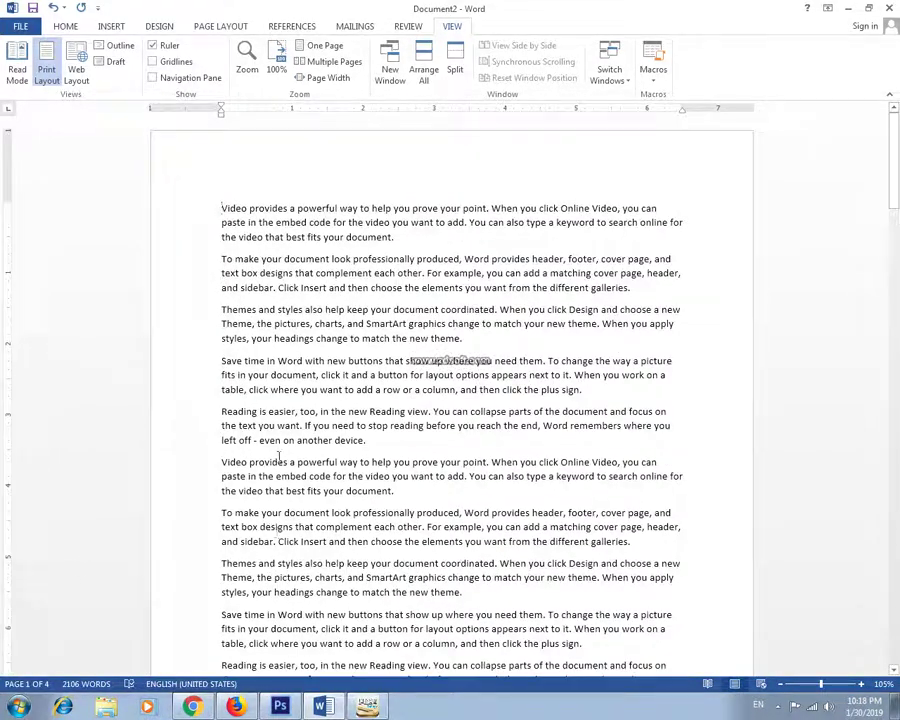
Turn off the Ruler, then switch Gridlines on and back off
left_click(153, 47)
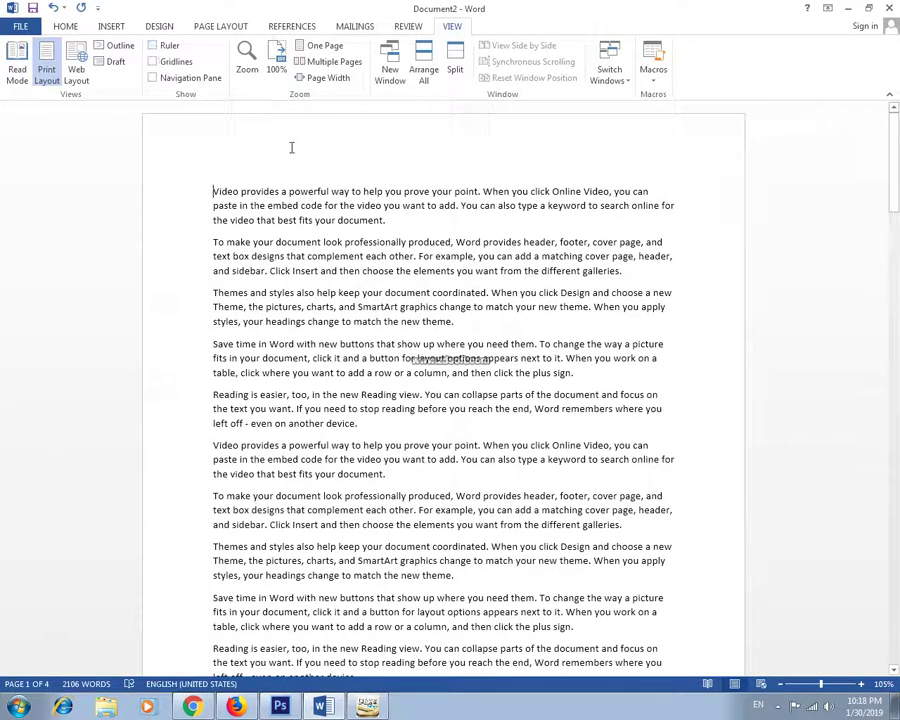
left_click(153, 61)
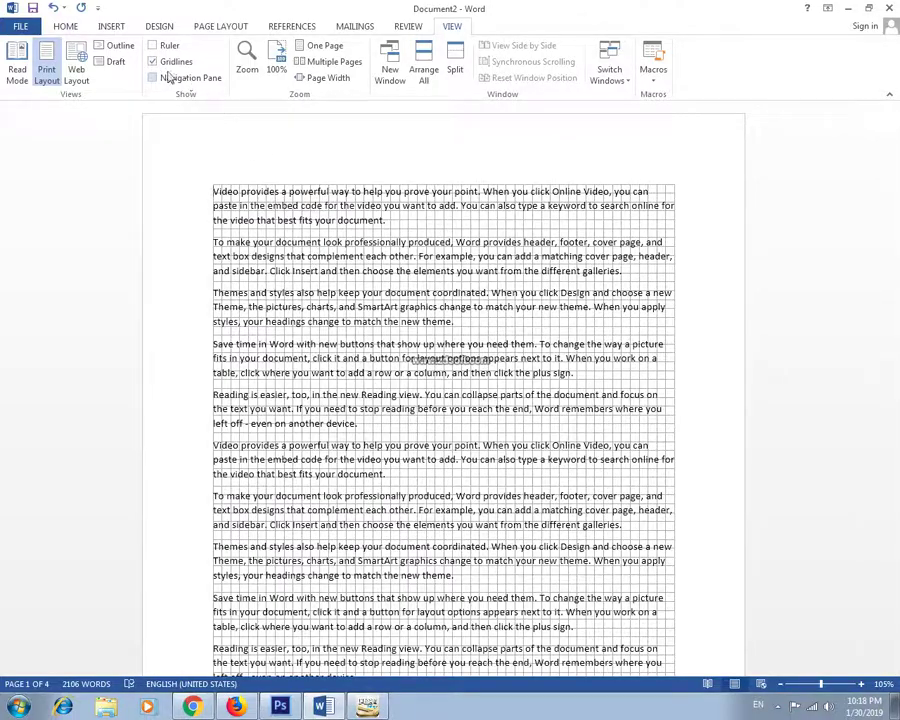
scroll(382, 272, "down", 3)
scroll(382, 272, "down", 3)
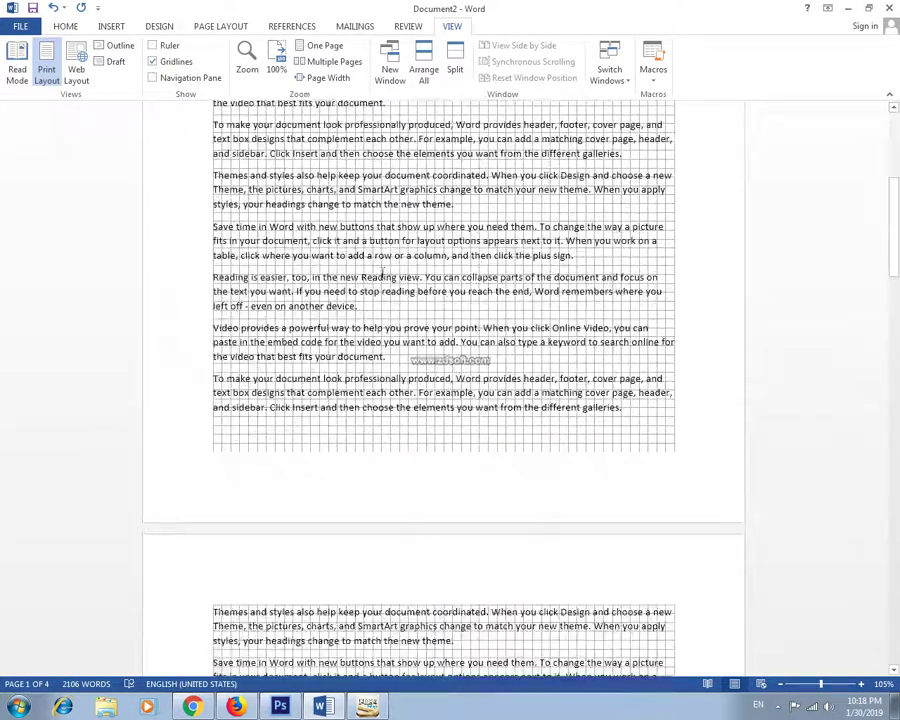
scroll(382, 271, "down", 6)
scroll(382, 271, "down", 3)
scroll(378, 272, "up", 3)
scroll(375, 274, "up", 7)
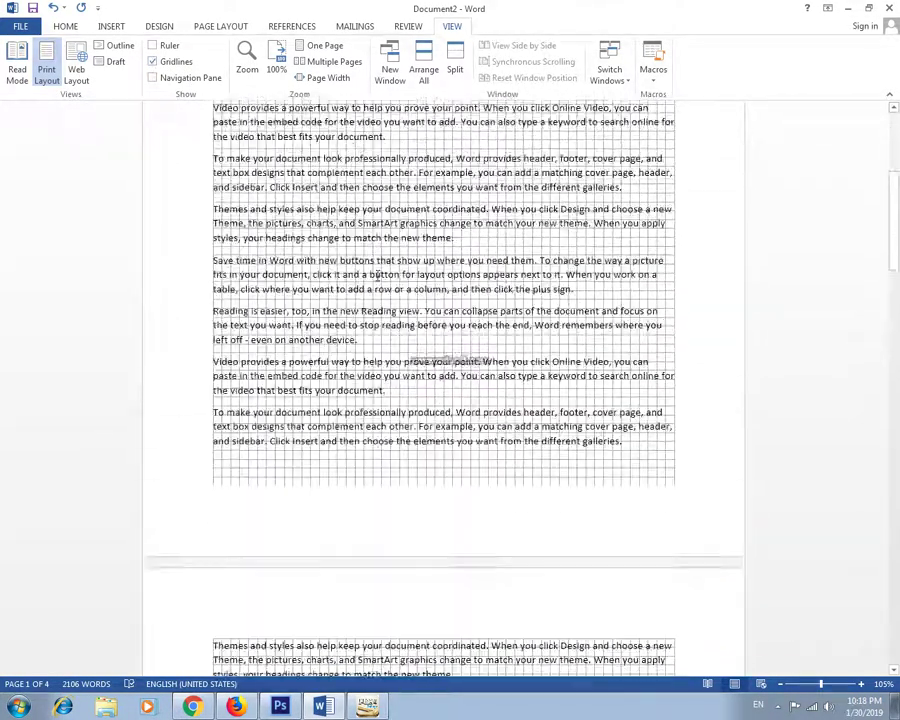
scroll(378, 272, "down", 12)
left_click(154, 62)
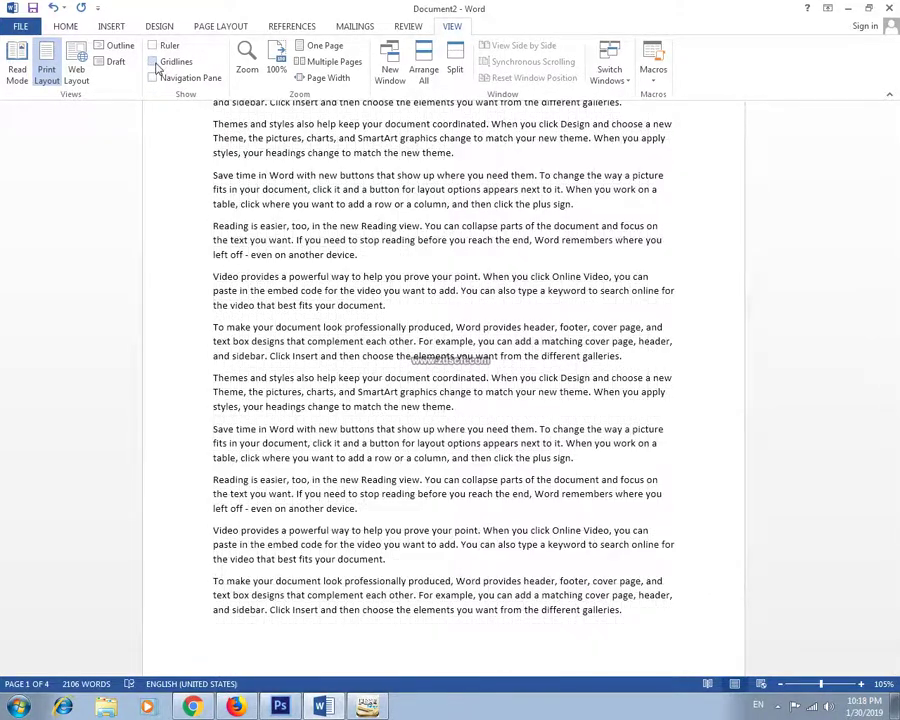
Open the Navigation Pane, view its search options, then close the pane
left_click(155, 78)
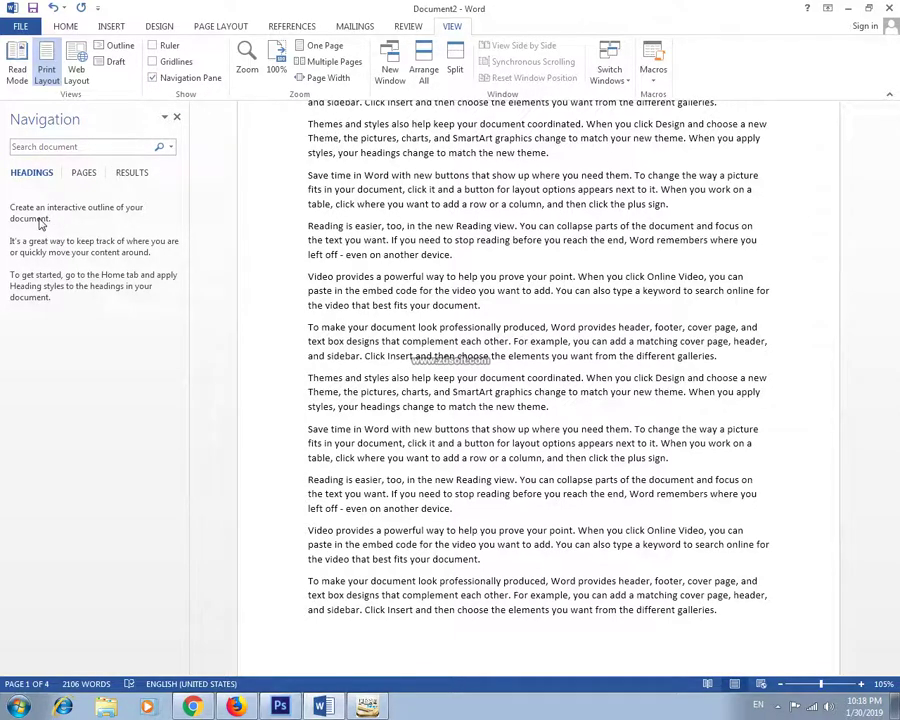
left_click(41, 146)
left_click(170, 148)
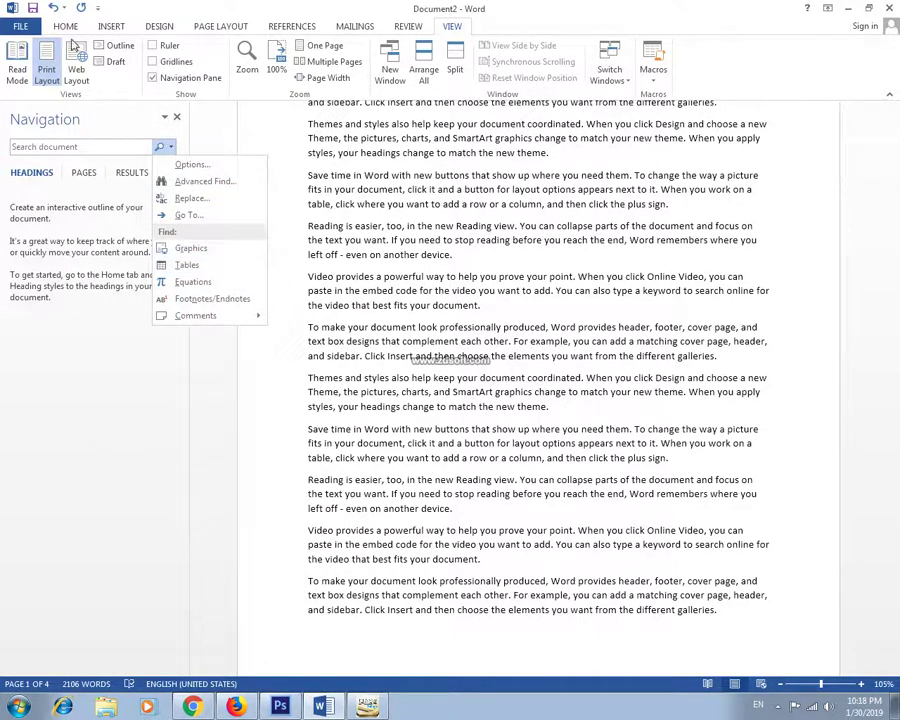
left_click(213, 58)
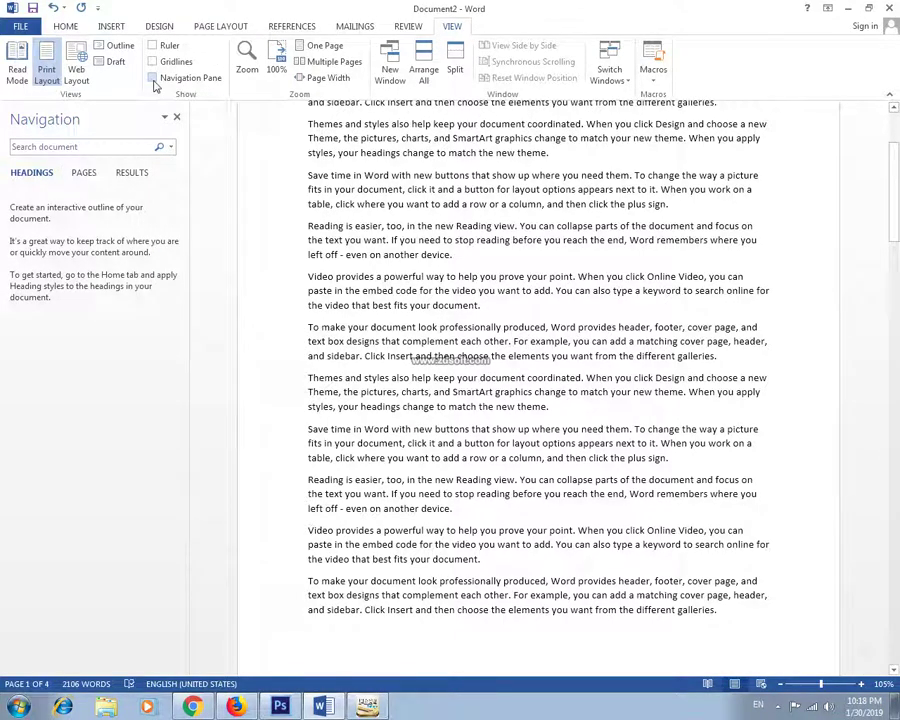
left_click(153, 80)
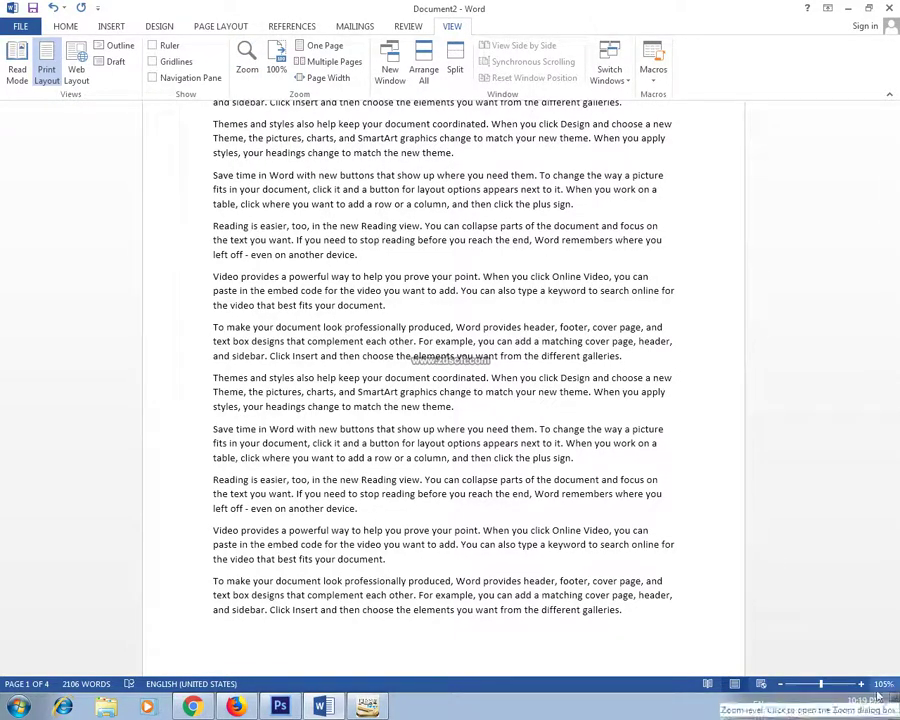
In the Zoom dialog, try 100%, 75%, Text width and Page width, then apply 200%
left_click(247, 62)
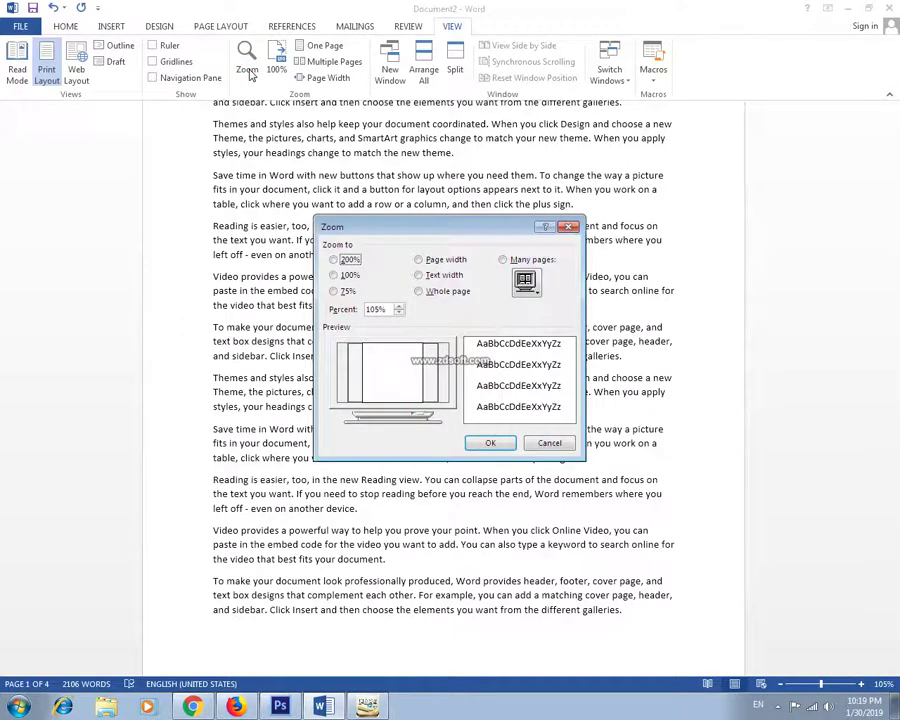
left_click(335, 275)
left_click(335, 291)
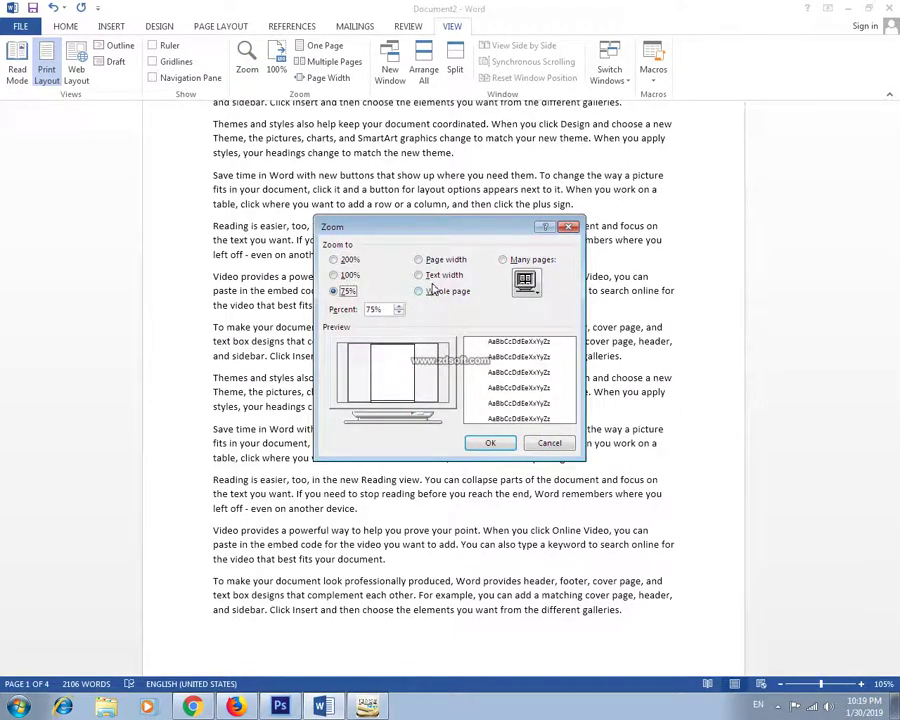
left_click(419, 275)
left_click(419, 259)
left_click(333, 259)
left_click(490, 442)
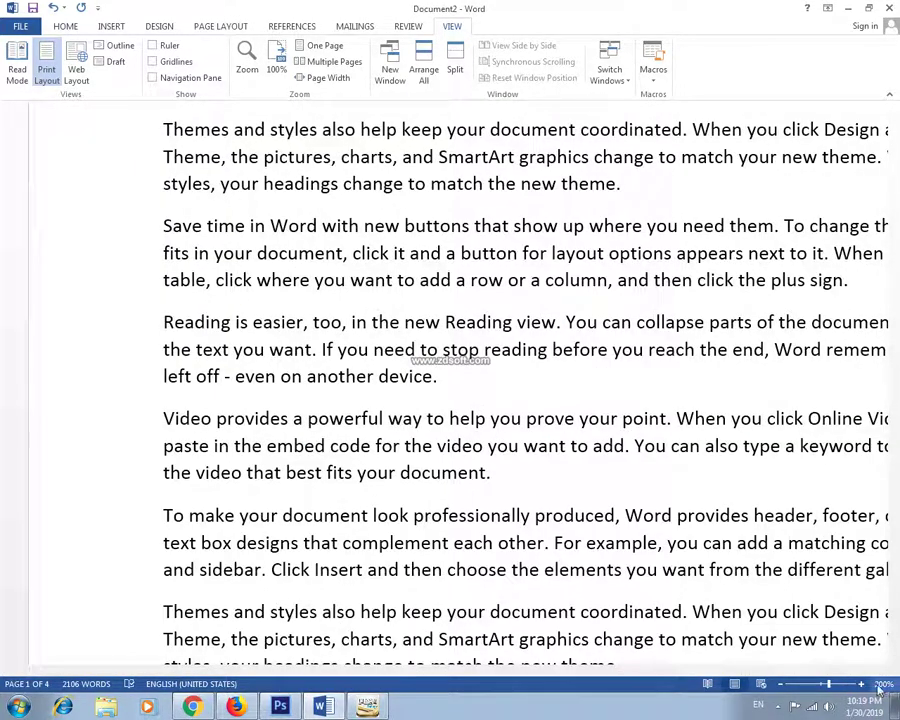
Zoom out four steps to about 110% and return to the top of page 1
left_click(781, 684)
left_click(781, 684)
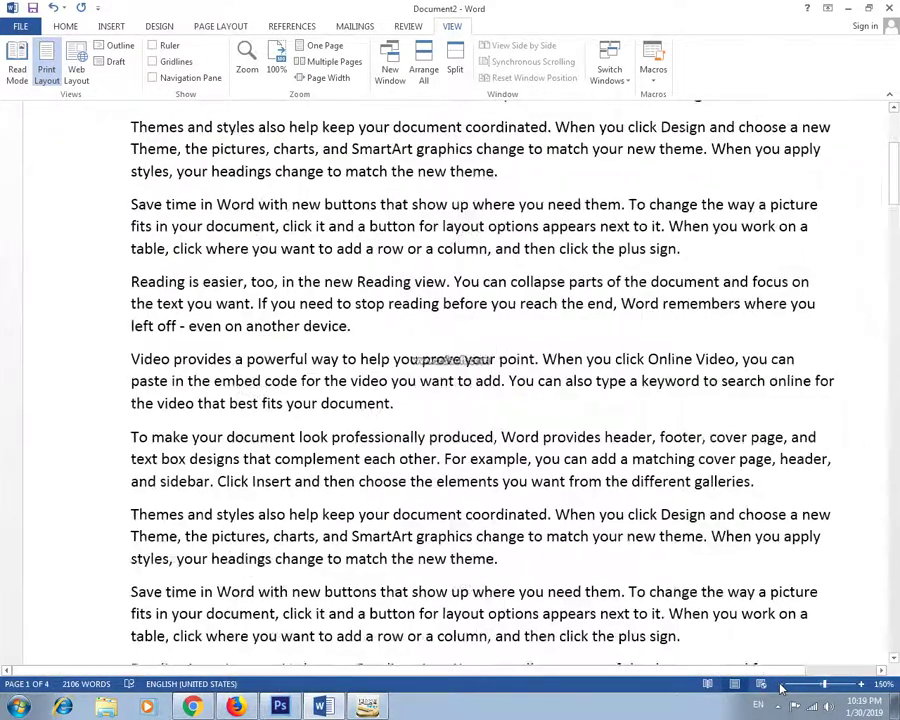
left_click(781, 684)
left_click(781, 684)
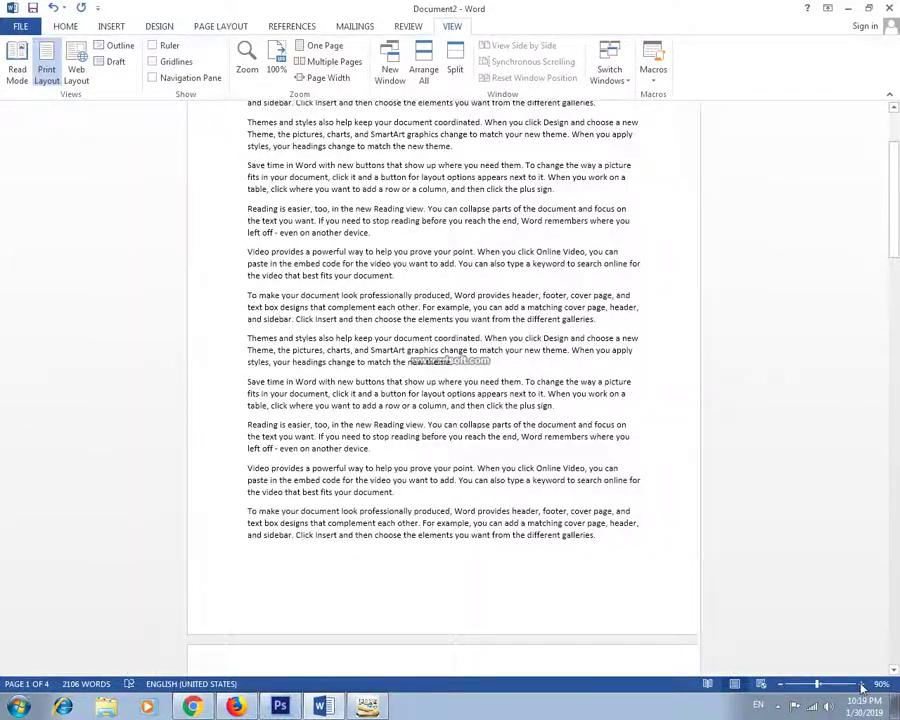
scroll(606, 487, "up", 2, "ctrl")
scroll(634, 488, "up", 5)
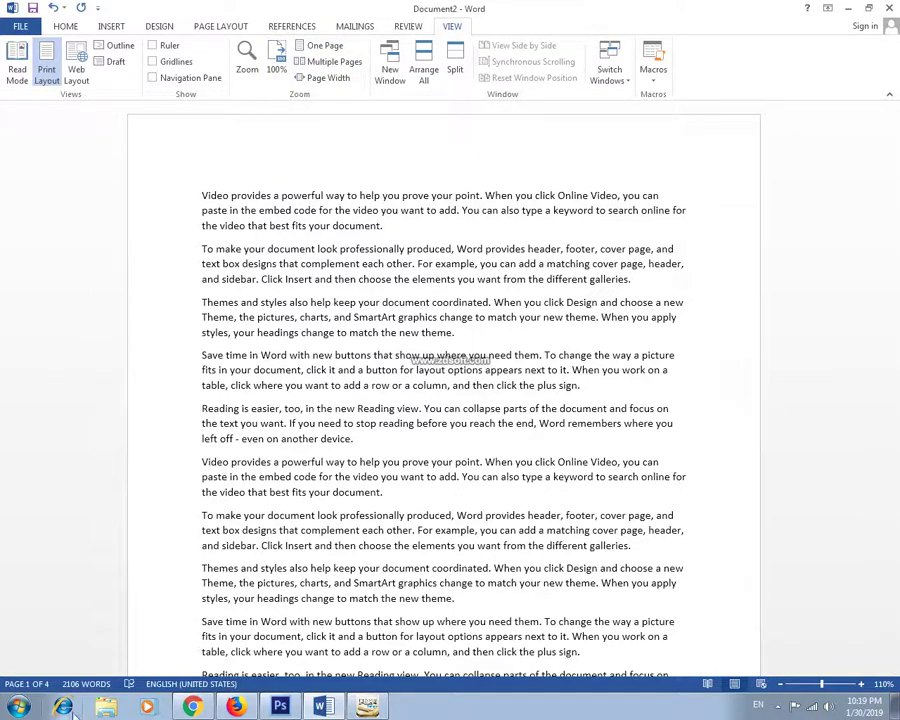
Compare the One Page and Multiple Pages views of the document
left_click(325, 46)
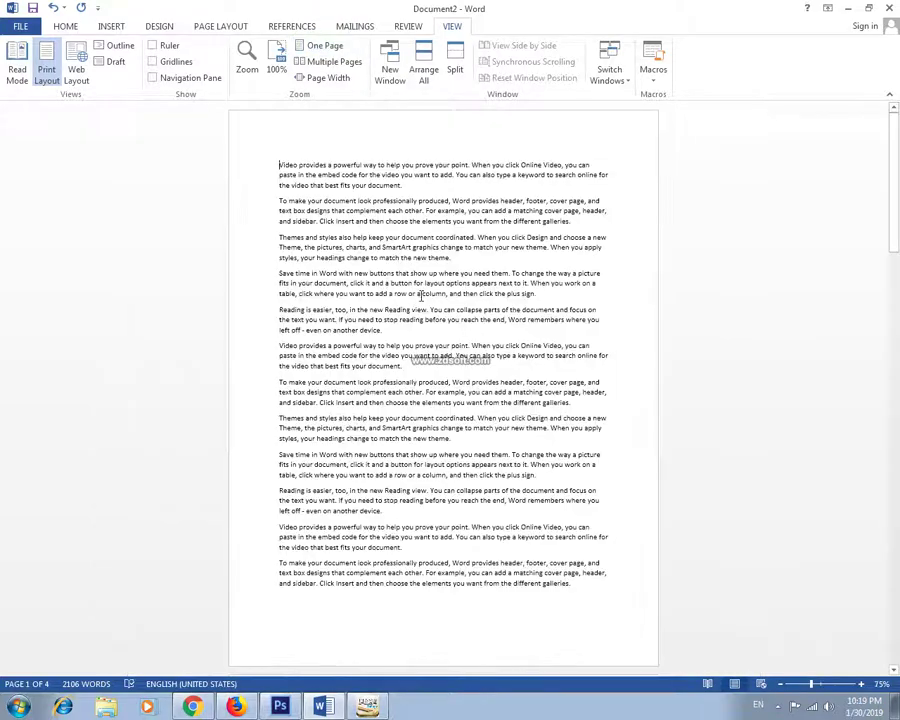
scroll(416, 346, "down", 3)
scroll(416, 346, "down", 5)
scroll(383, 309, "up", 7)
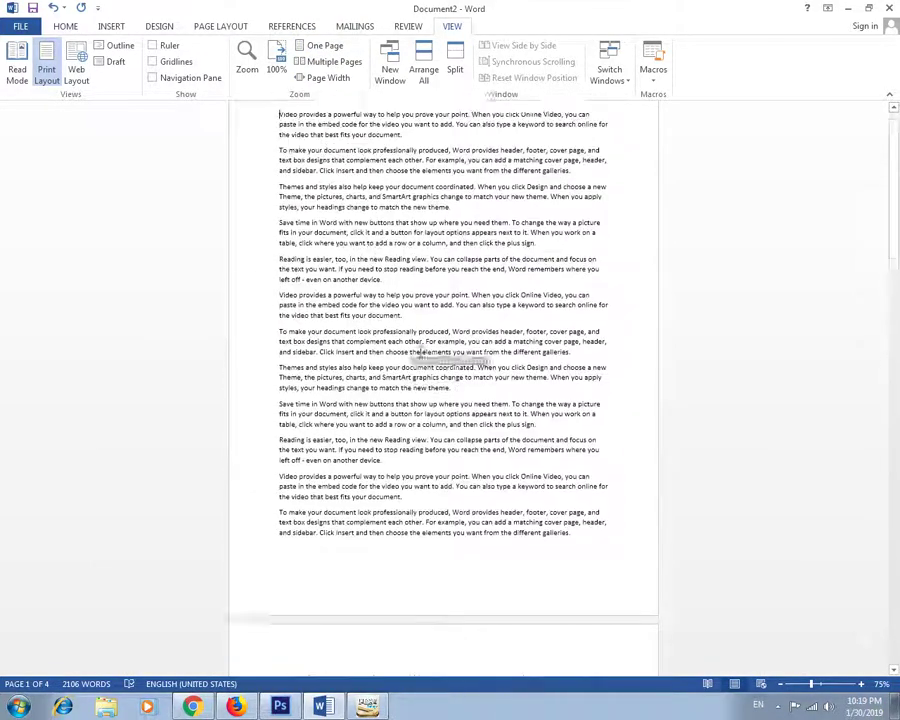
scroll(383, 309, "up", 1)
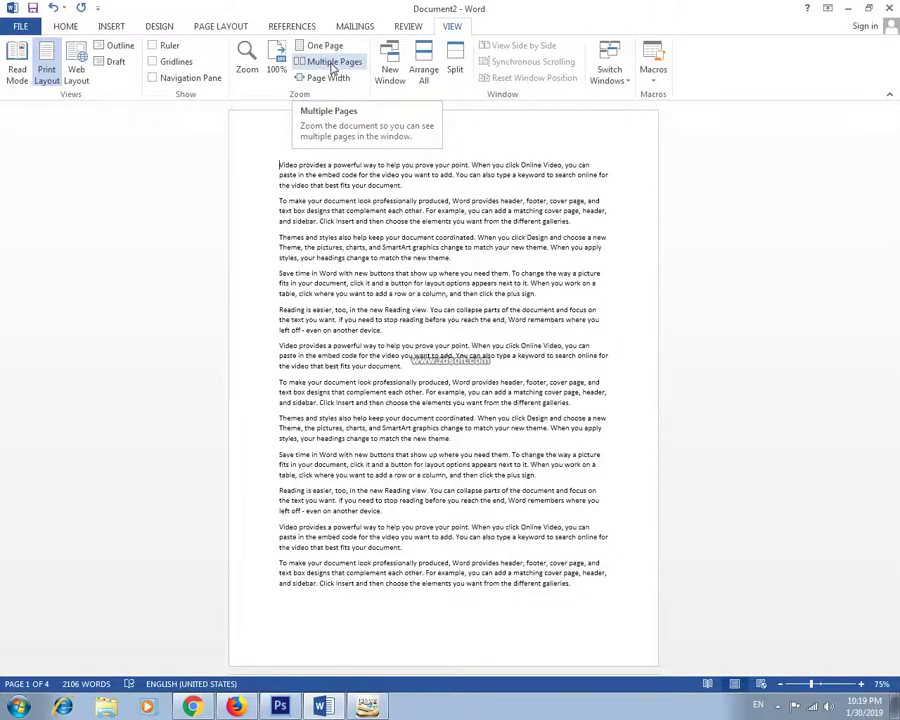
left_click(333, 63)
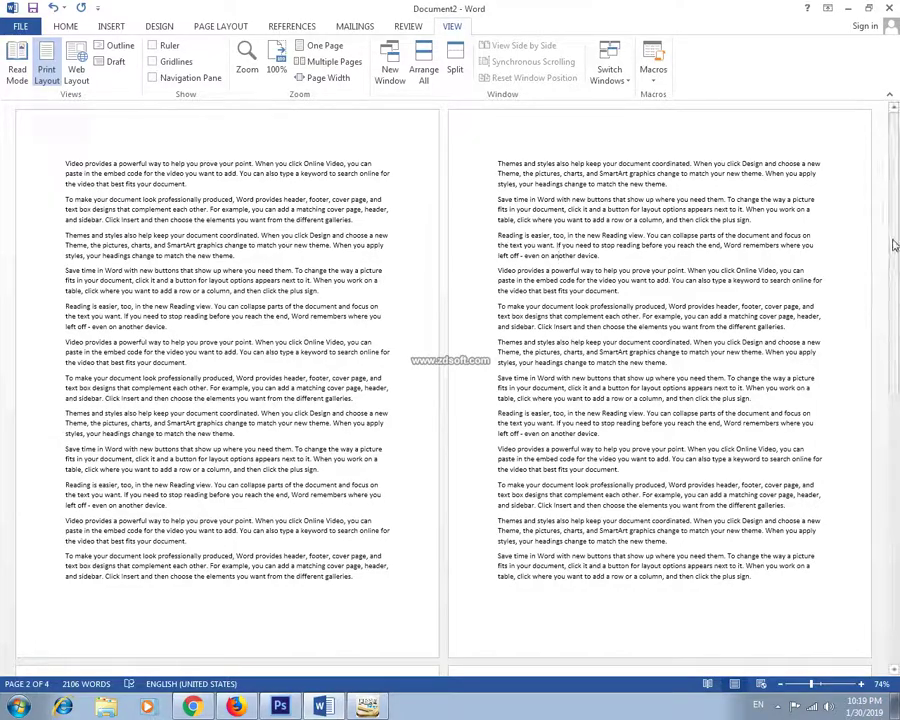
left_click_drag(895, 268, 897, 404)
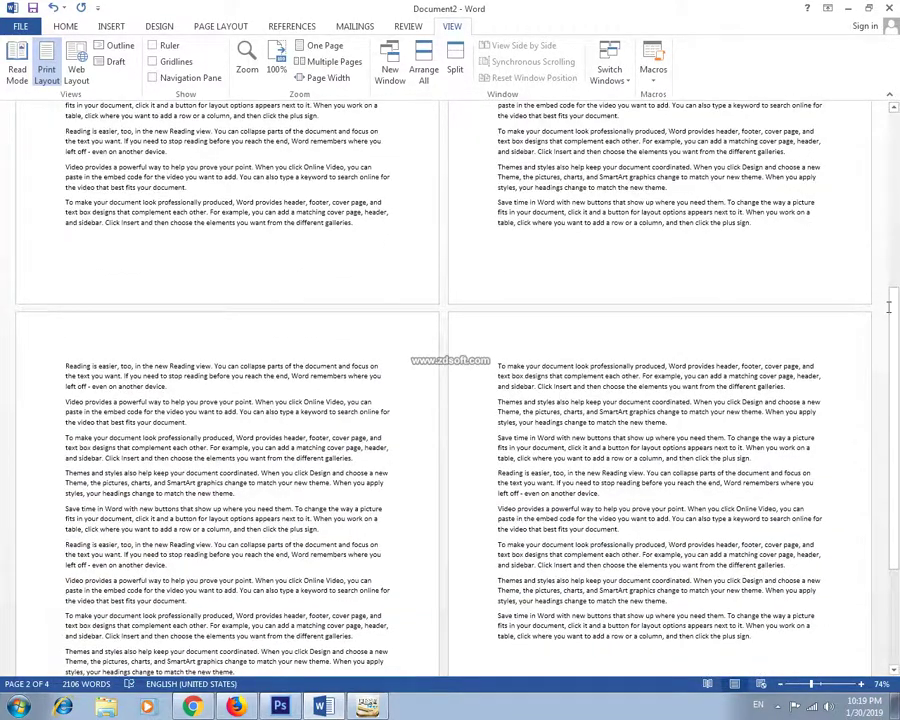
left_click_drag(888, 307, 889, 460)
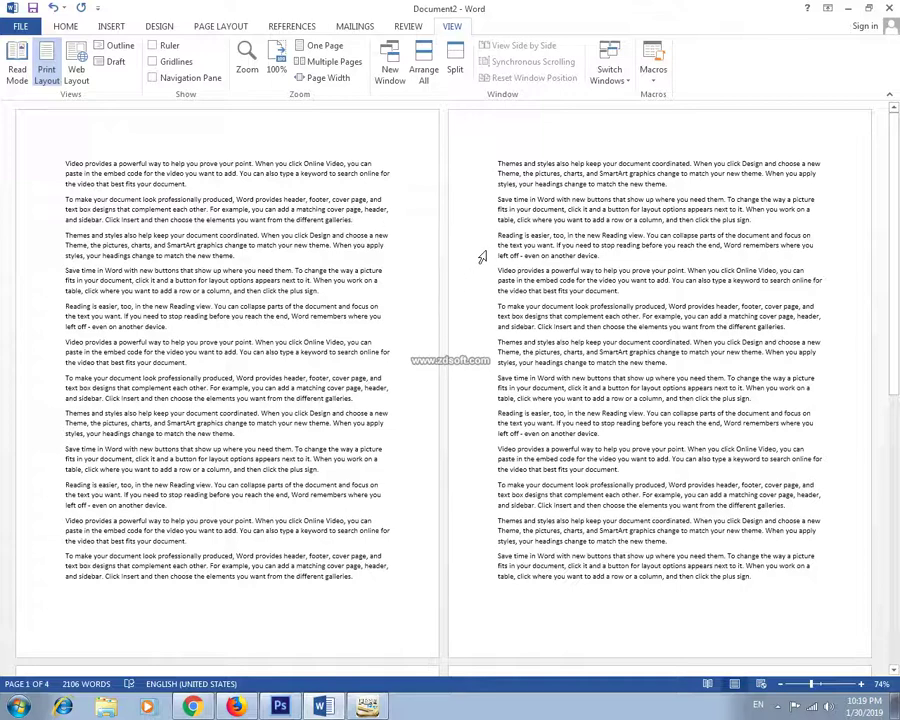
Drag the zoom slider out and in, try Page Width, then finish on One Page at 75%
left_click(320, 45)
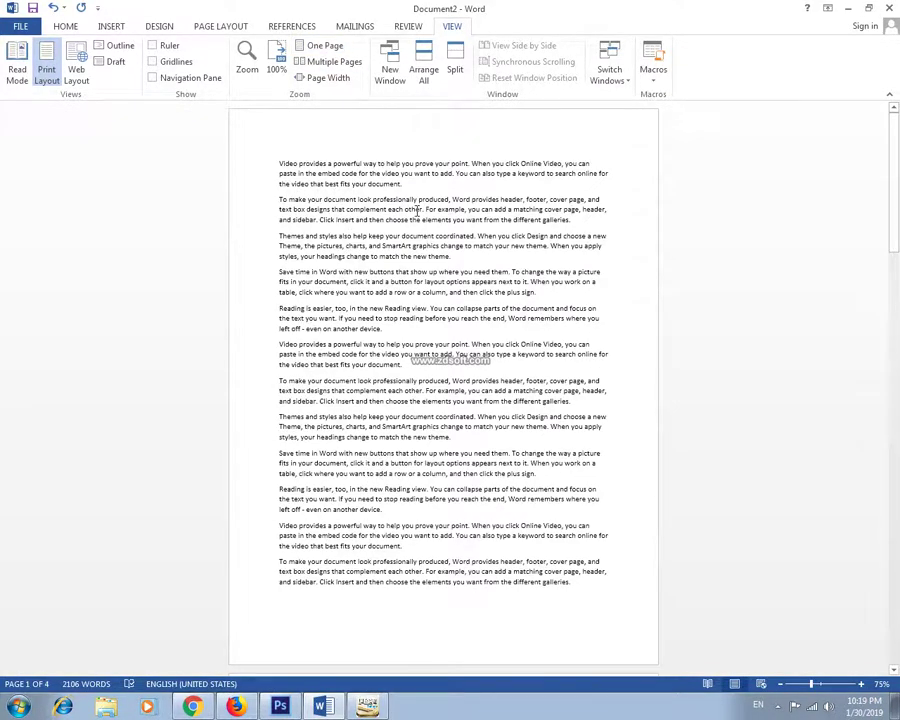
left_click(330, 61)
scroll(386, 346, "down", 5)
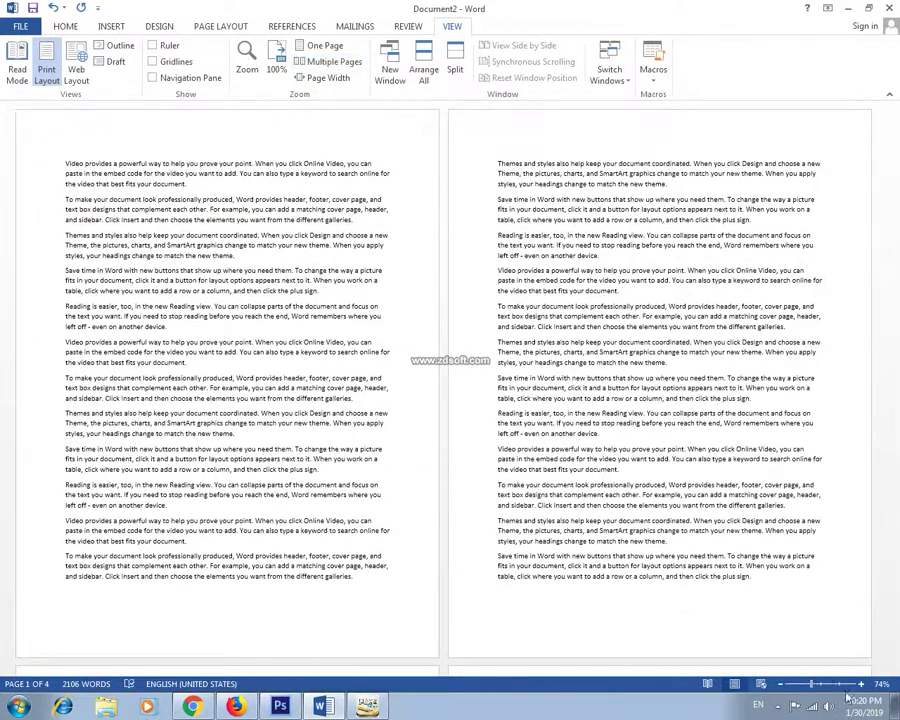
left_click_drag(812, 690, 800, 690)
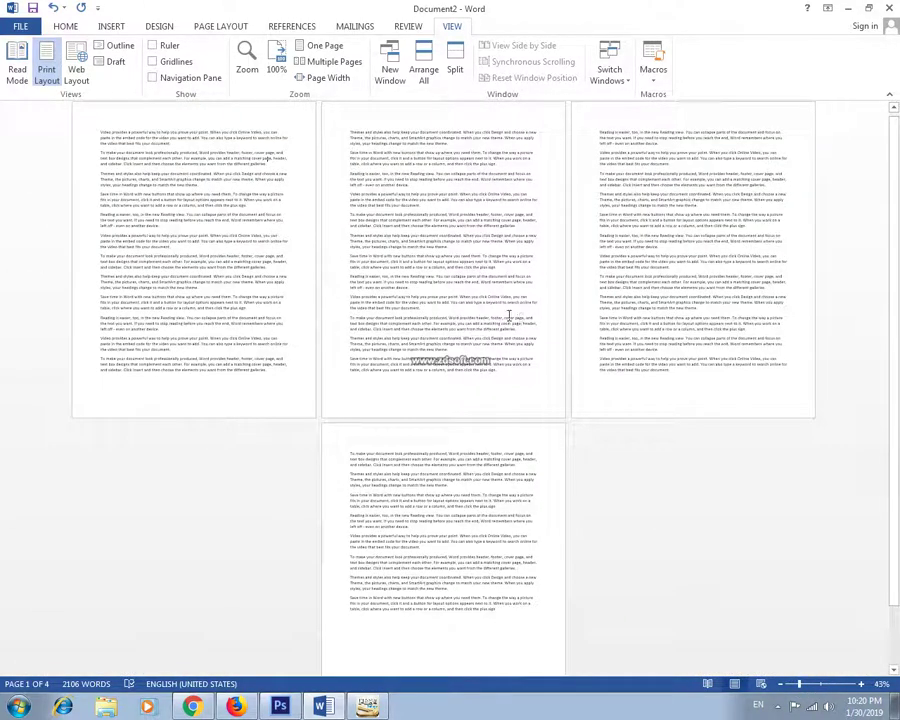
left_click_drag(799, 684, 816, 690)
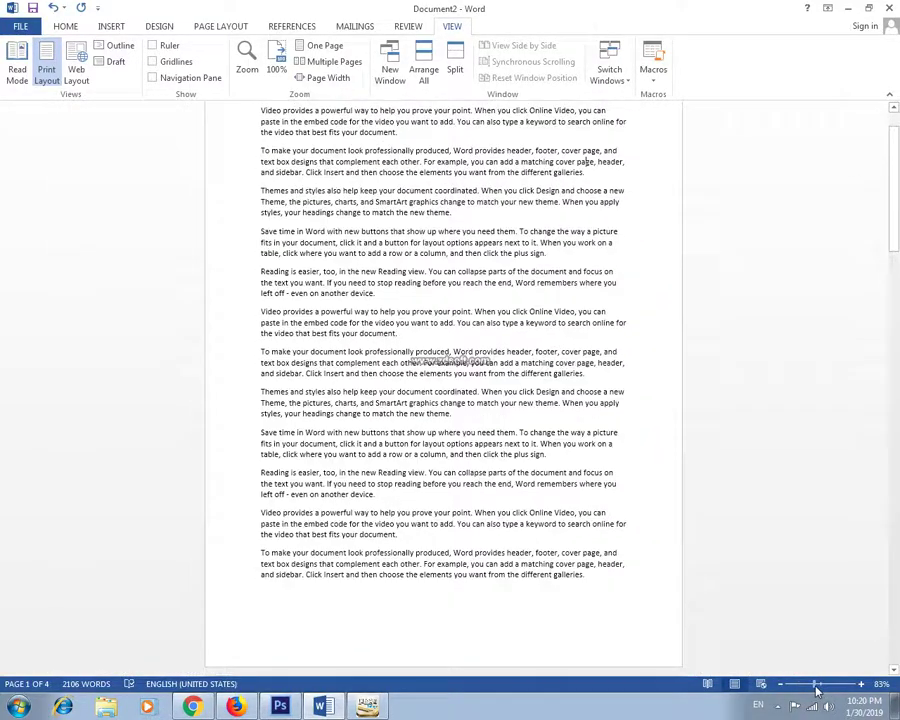
left_click(318, 46)
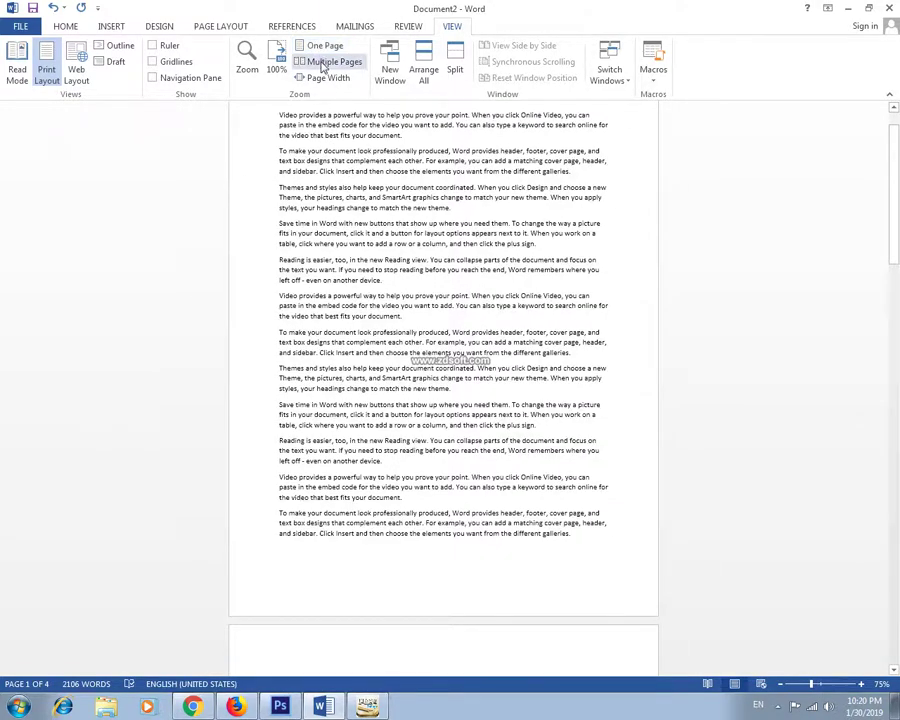
left_click(322, 63)
left_click(323, 80)
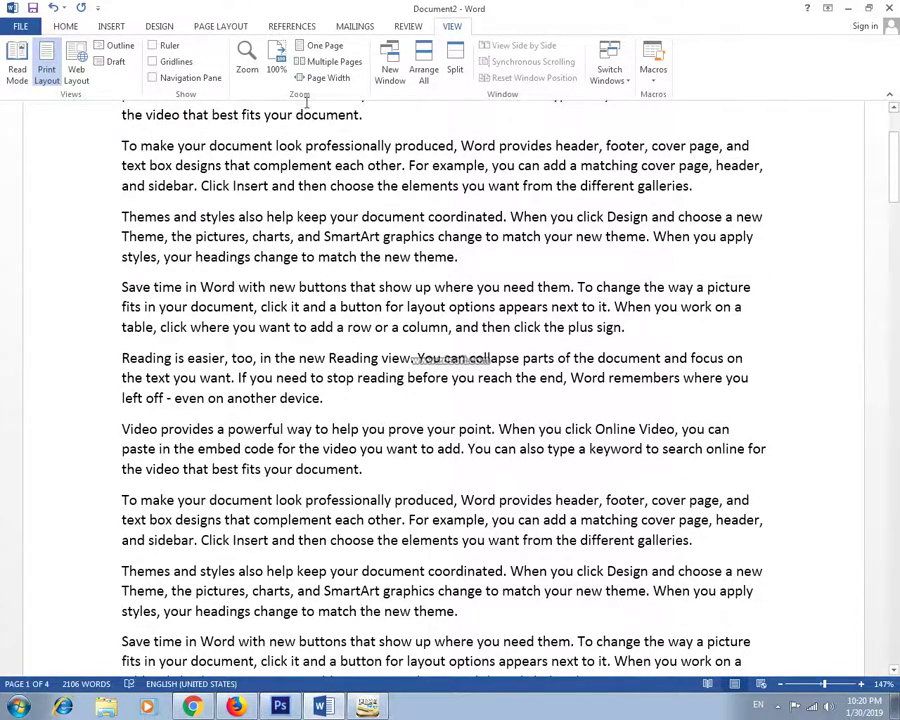
left_click(326, 62)
left_click(325, 80)
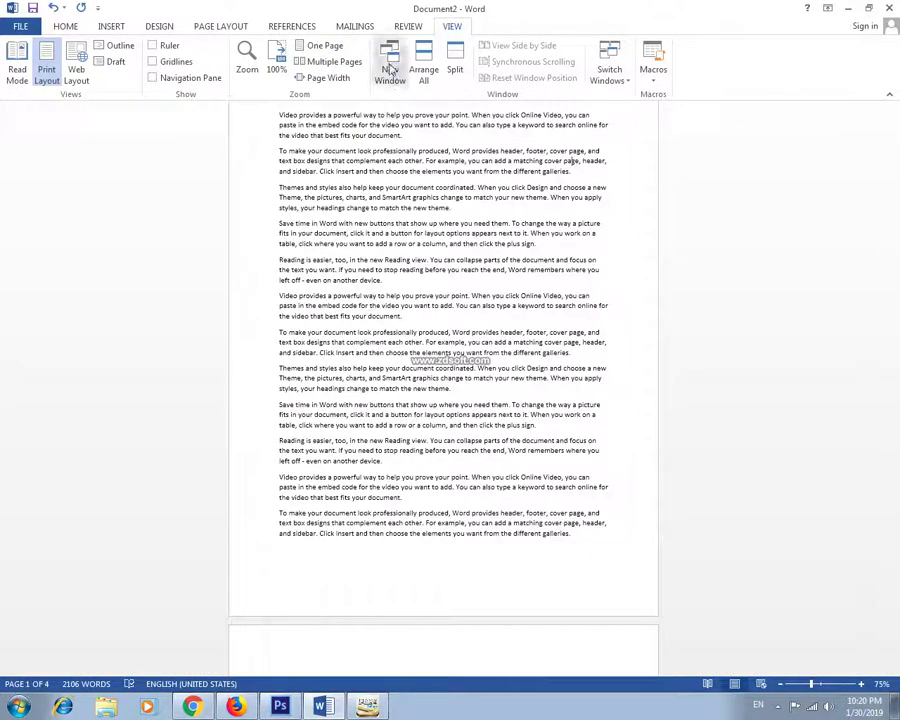
Restore the Word window, move it to the top edge, then maximize it again
left_click(868, 9)
left_click_drag(233, 14, 406, 48)
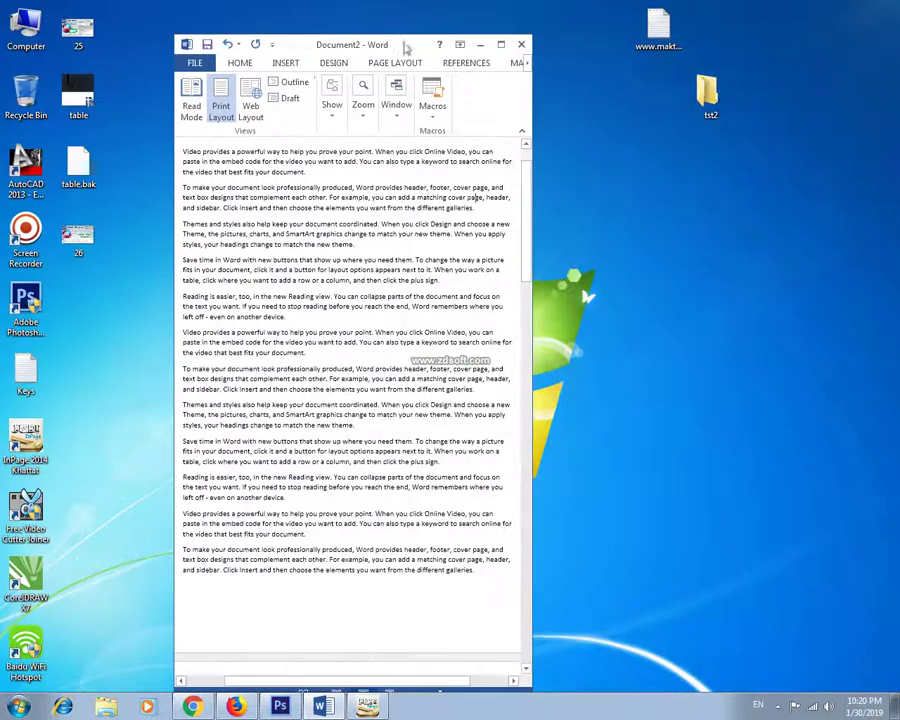
mouse_move(327, 52)
left_mouse_down()
mouse_move(249, 17)
mouse_move(375, 20)
left_mouse_up()
right_click(557, 35)
left_click(590, 73)
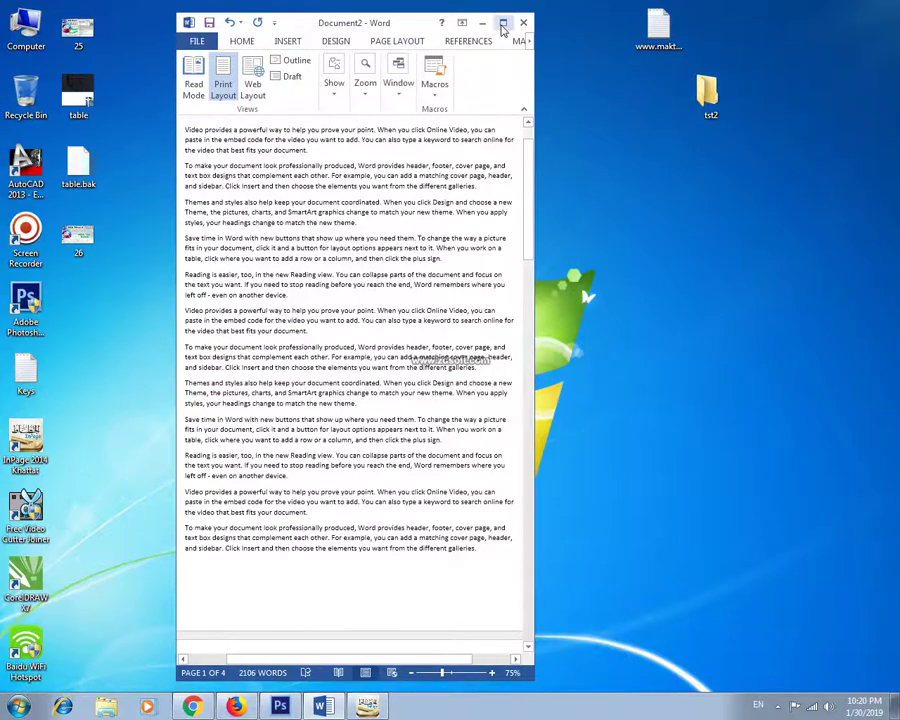
double_click(352, 18)
Open a second window of Document2, reposition both windows, and maximize the right one
left_click(388, 76)
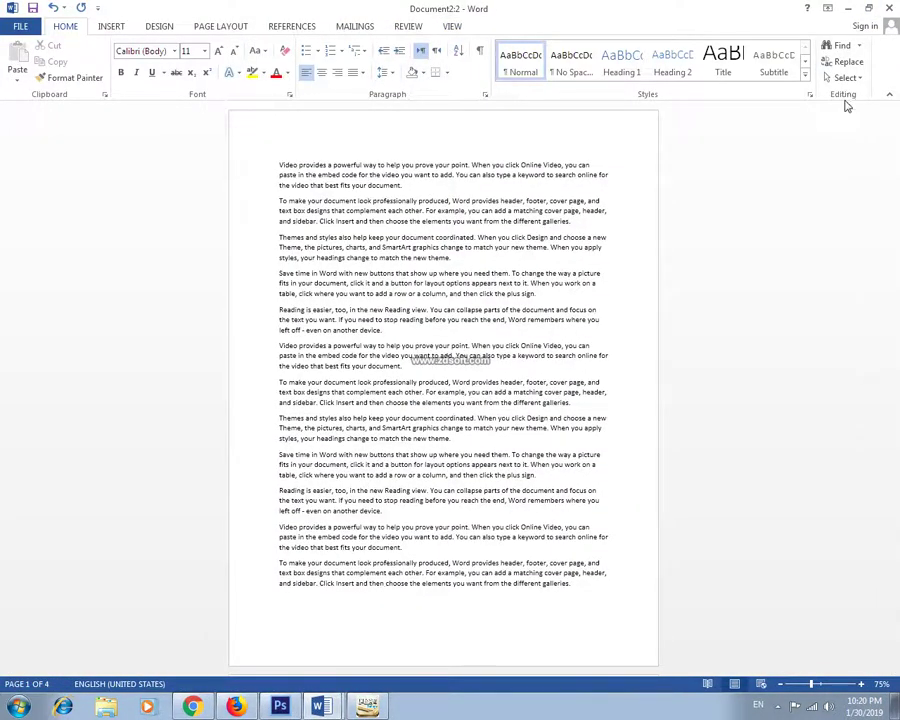
left_click(869, 9)
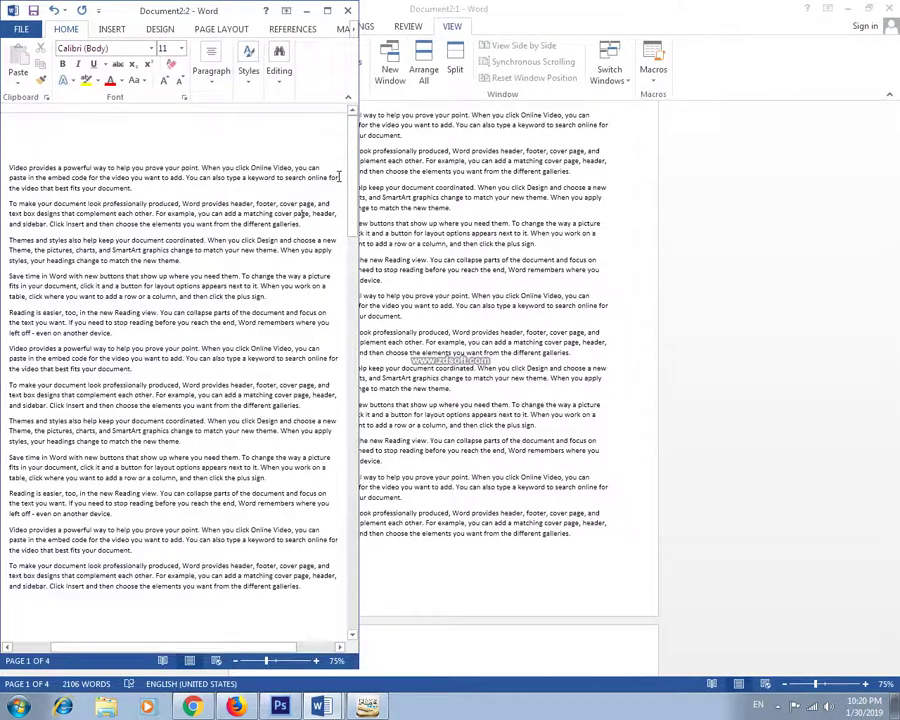
left_click(869, 9)
left_click_drag(380, 22, 590, 42)
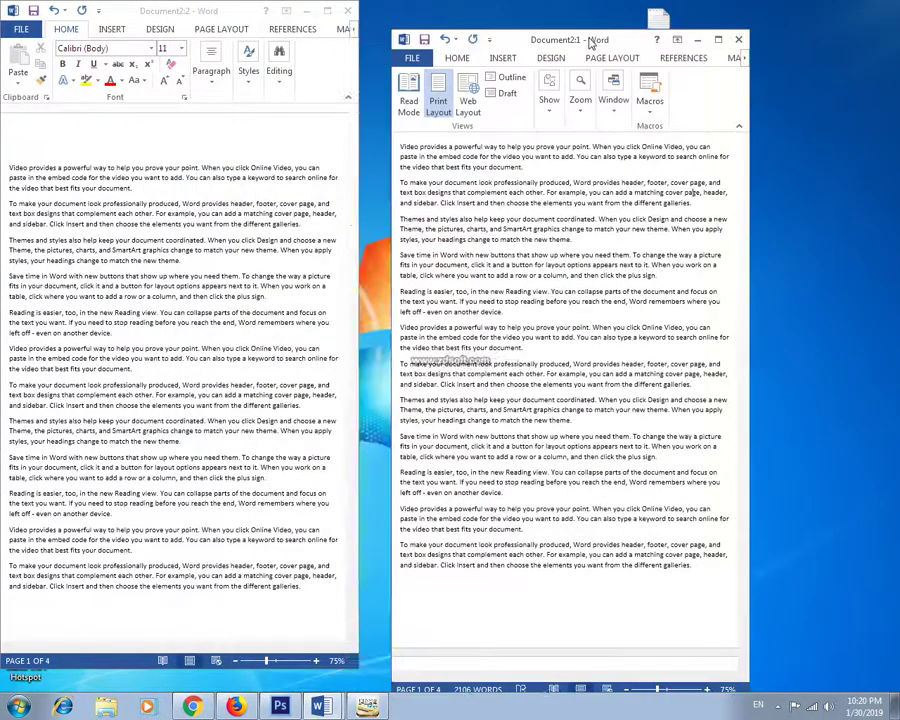
left_click_drag(232, 14, 219, 24)
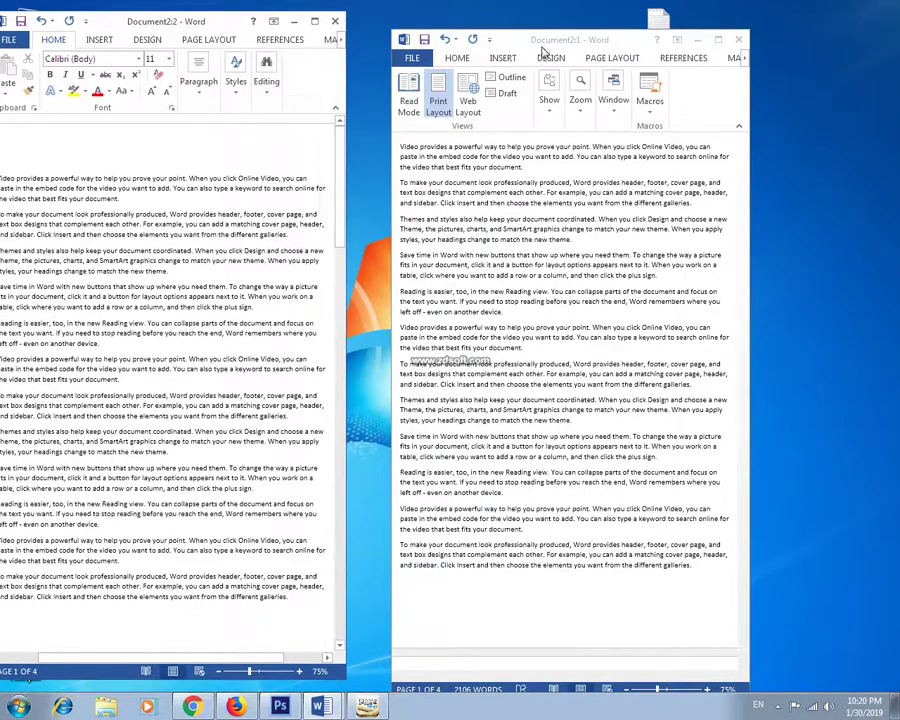
left_click_drag(543, 48, 502, 21)
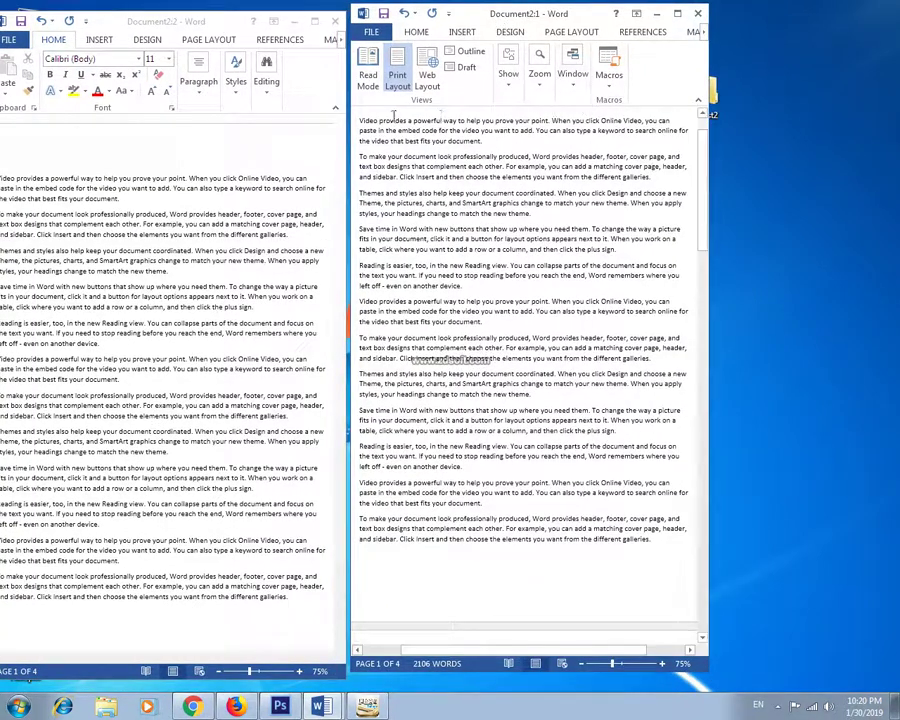
double_click(575, 20)
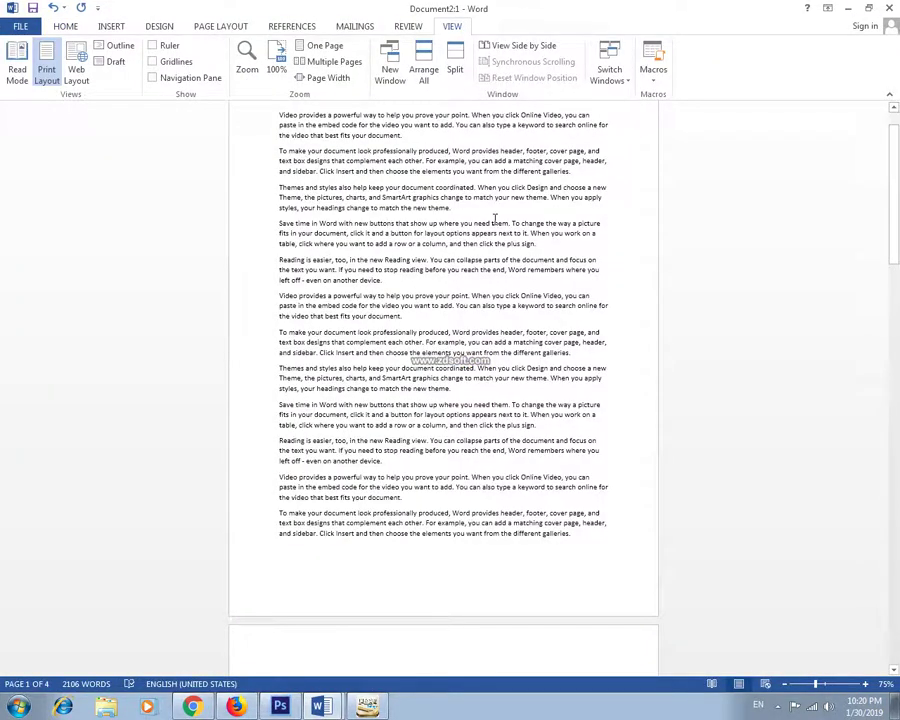
Open a third window of Document2, toggle its size, and open another from View > New Window
left_click(390, 66)
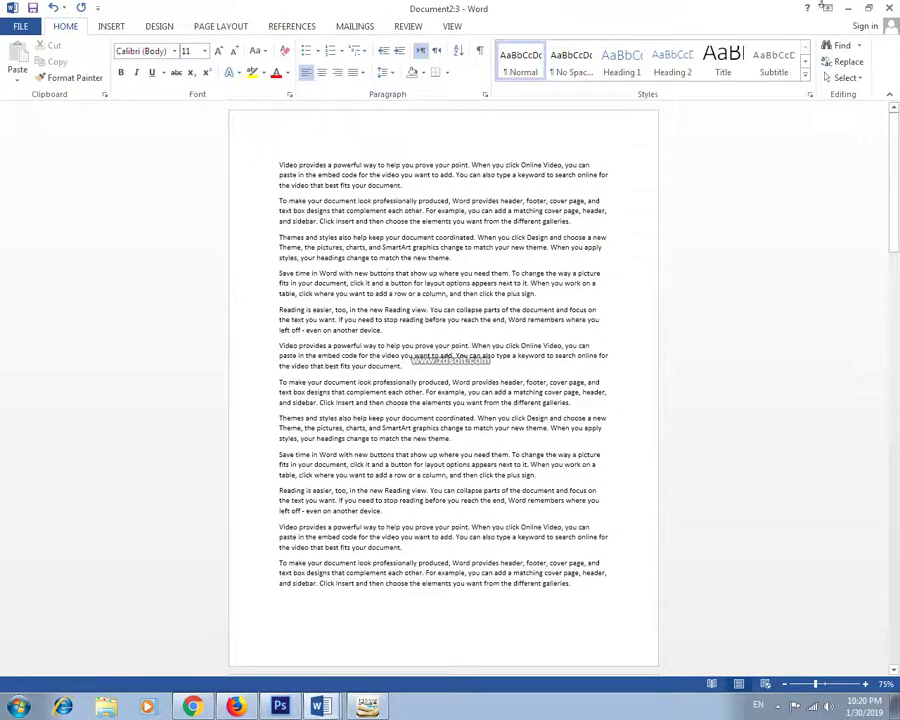
left_click(870, 8)
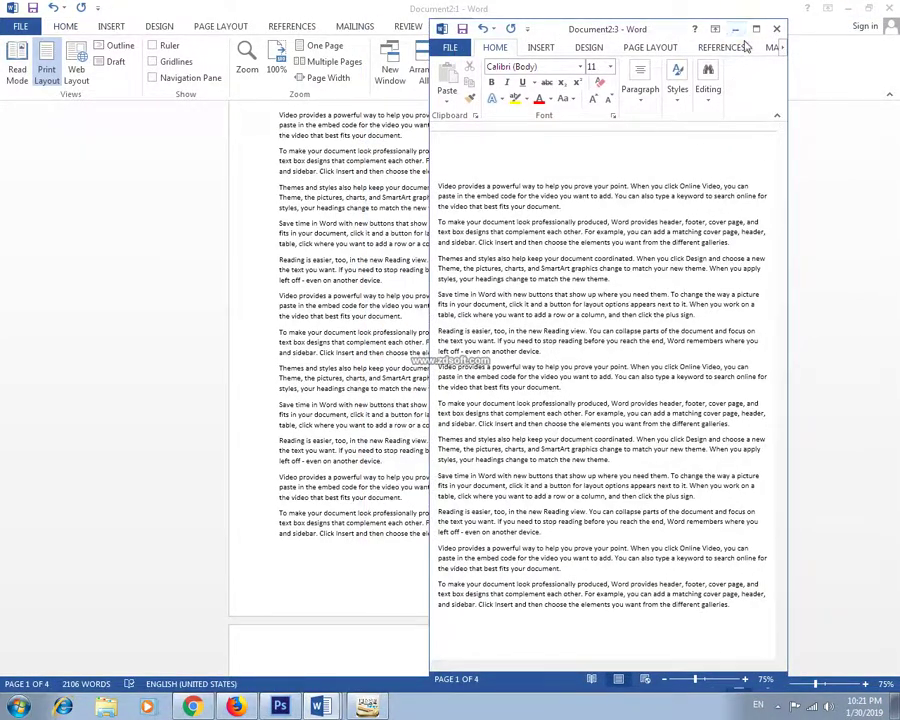
left_click(756, 28)
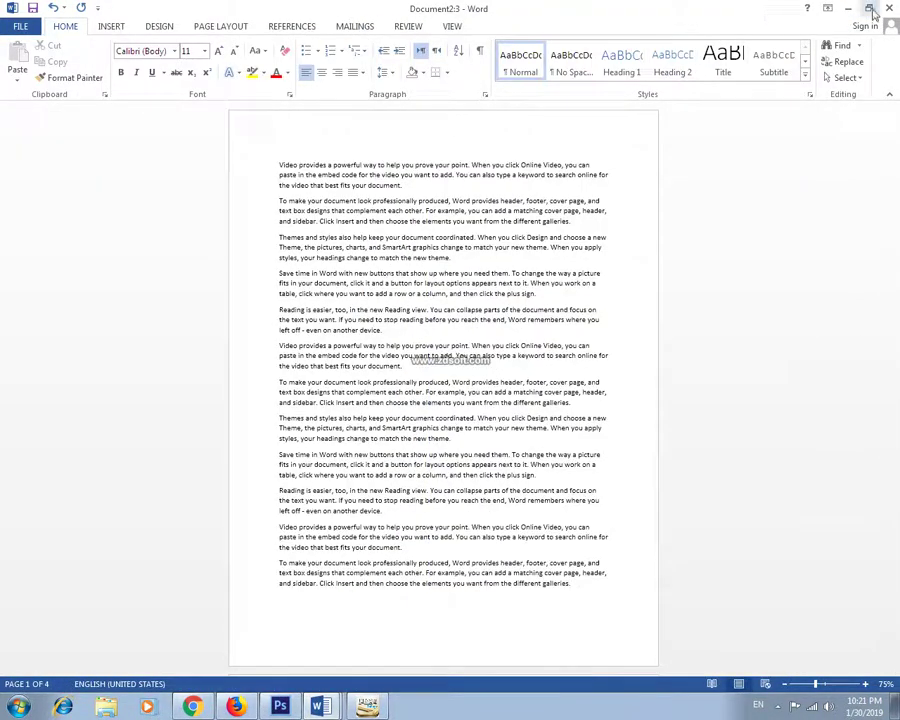
double_click(612, 8)
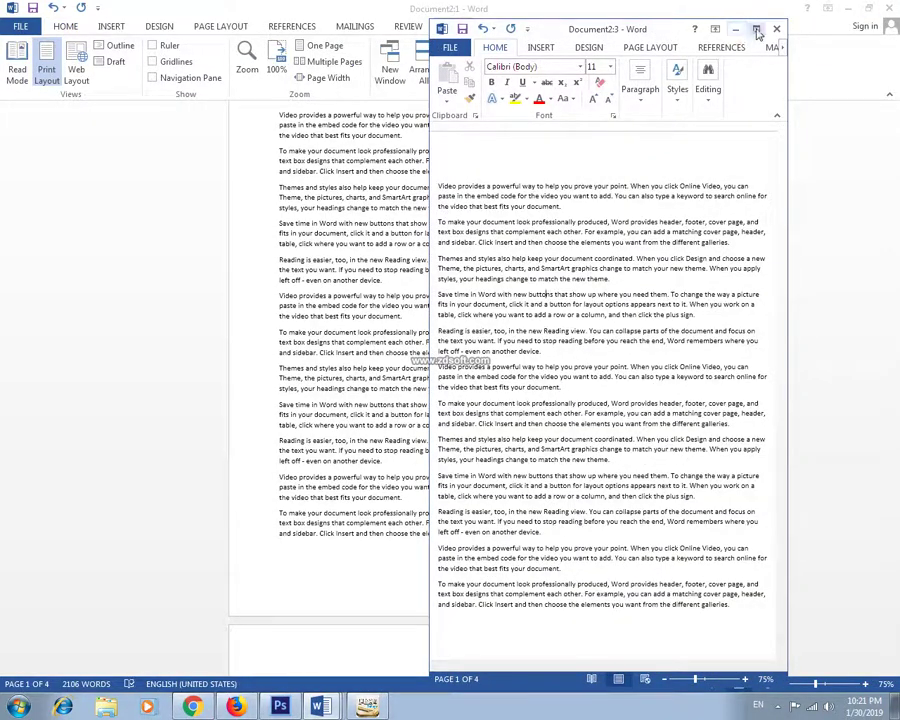
left_click(756, 28)
left_click(452, 26)
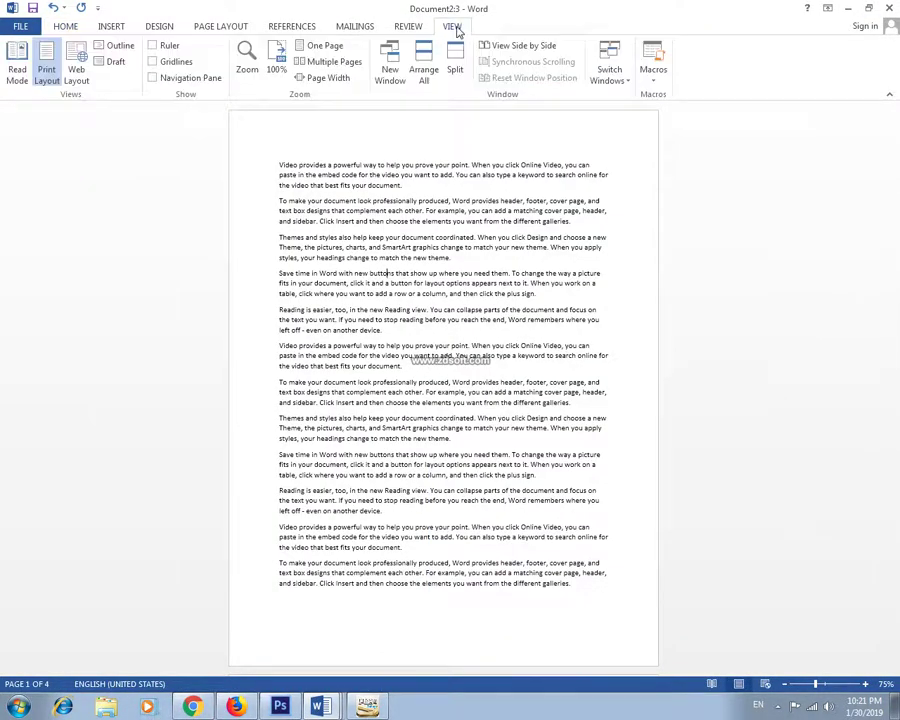
left_click(391, 60)
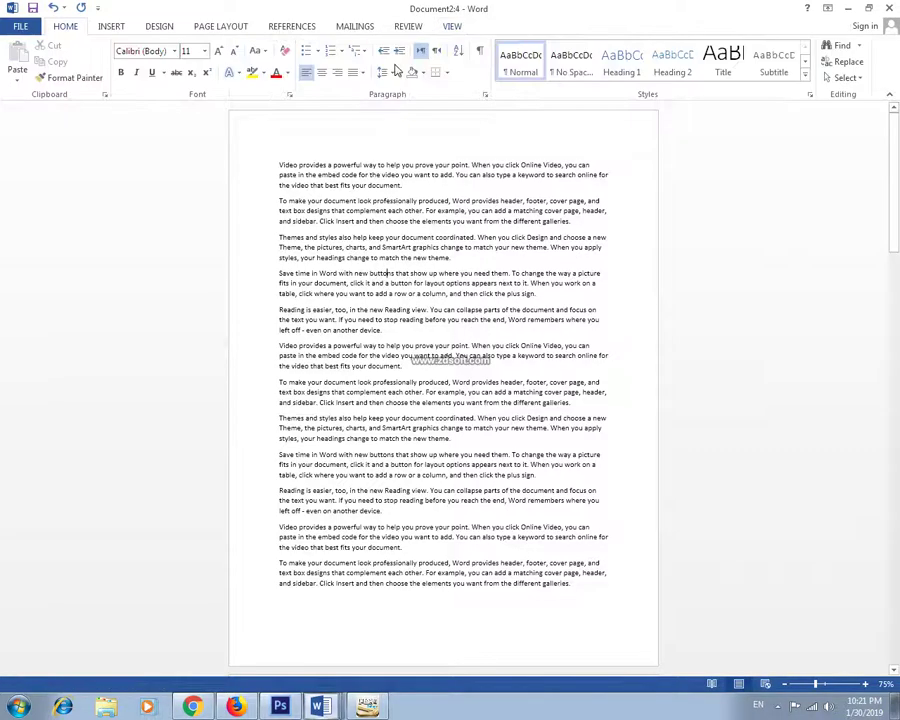
left_click(455, 27)
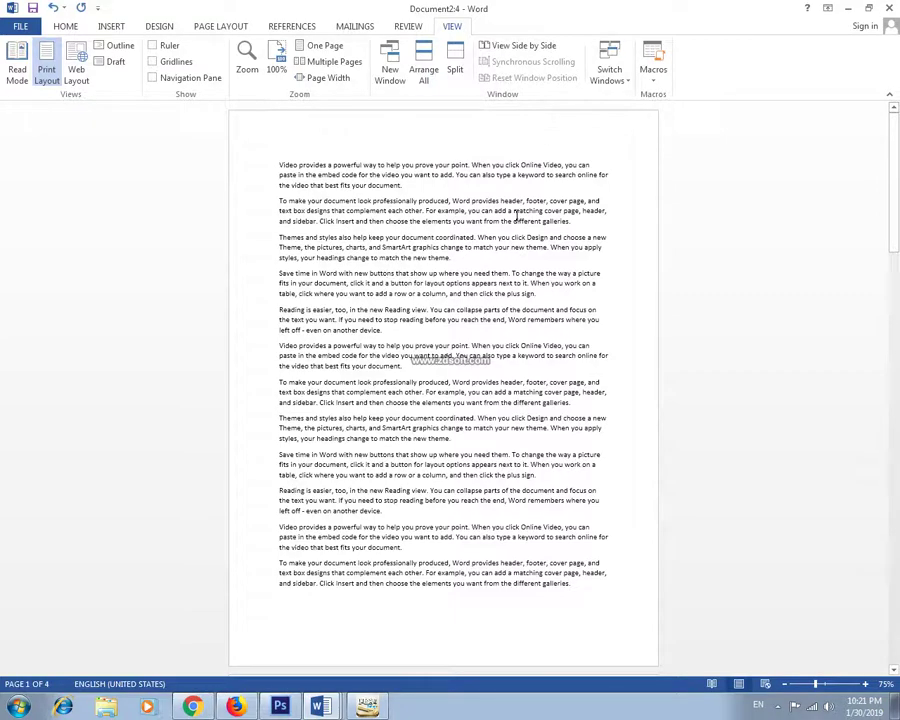
Tile all Document2 windows with Arrange All and activate the lower-left and lower-right windows
left_click(428, 72)
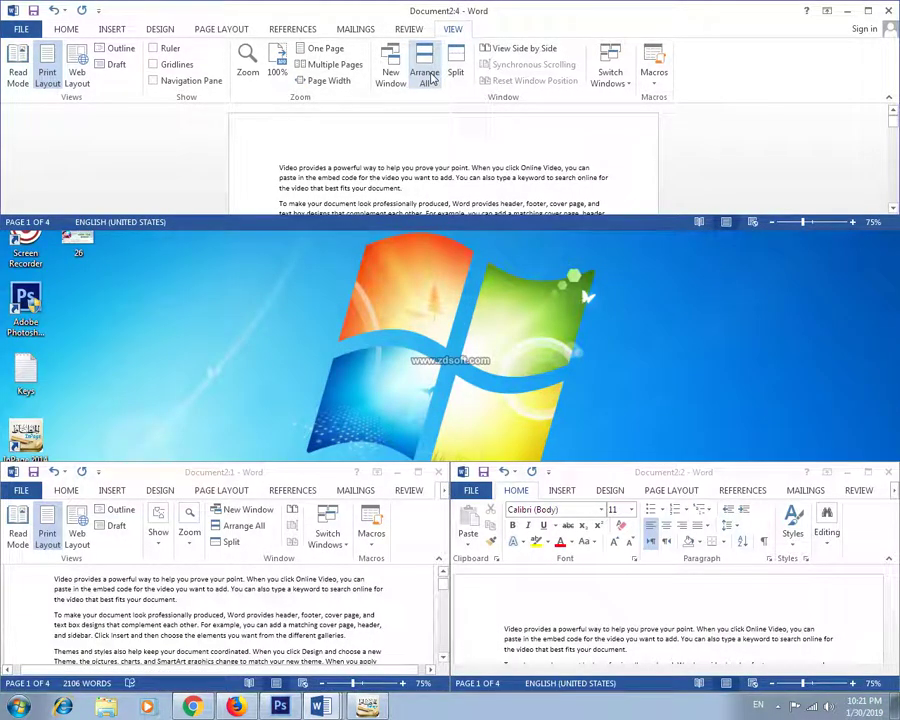
left_click_drag(721, 13, 727, 40)
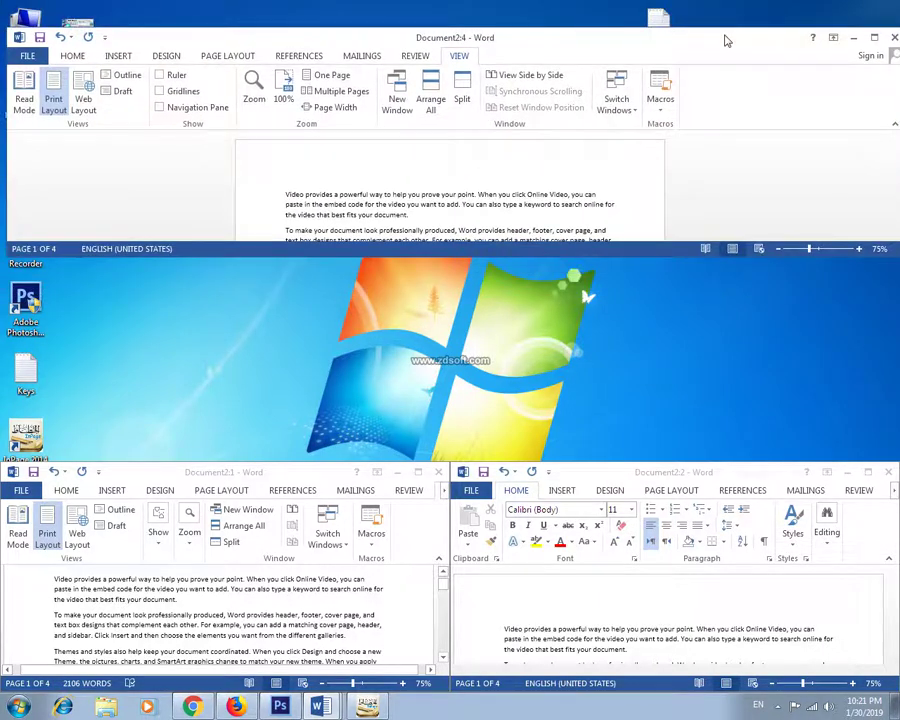
left_click(310, 480)
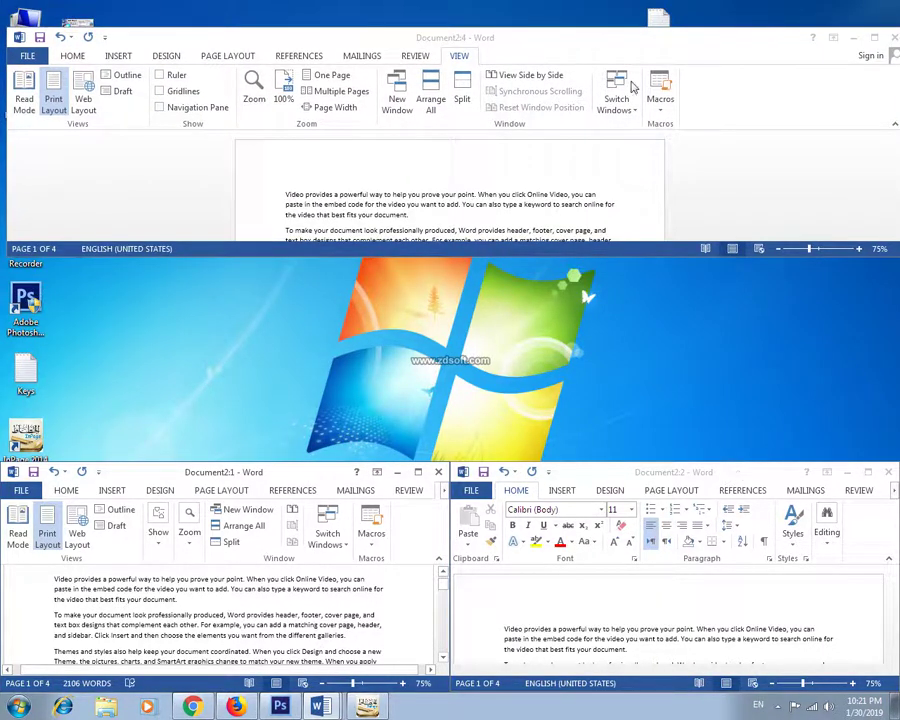
left_click(780, 476)
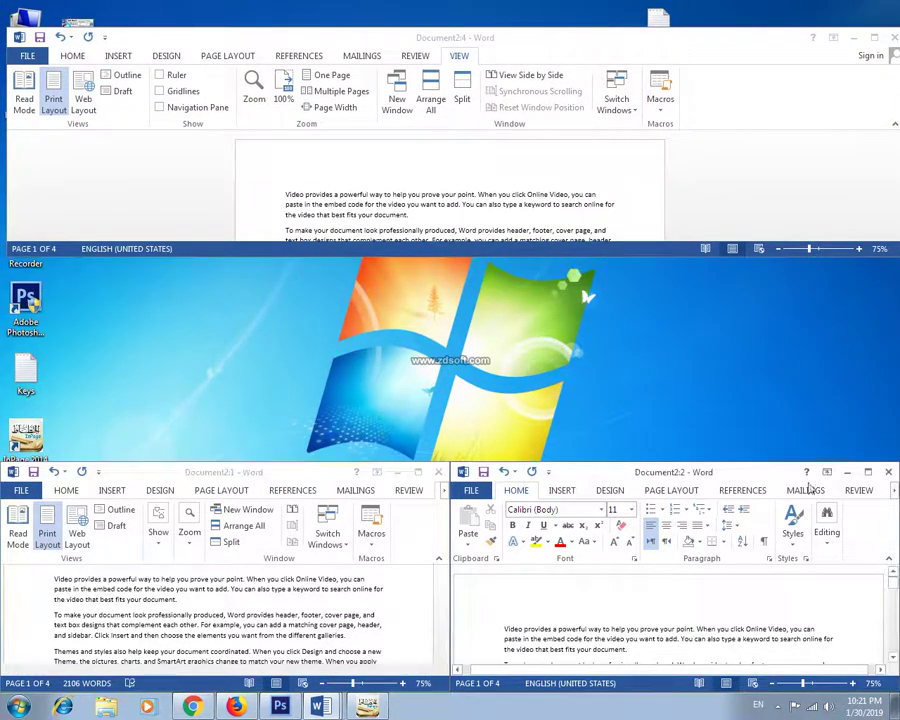
Maximize the top window and open several more Document2 windows, up to Document2:7
double_click(575, 36)
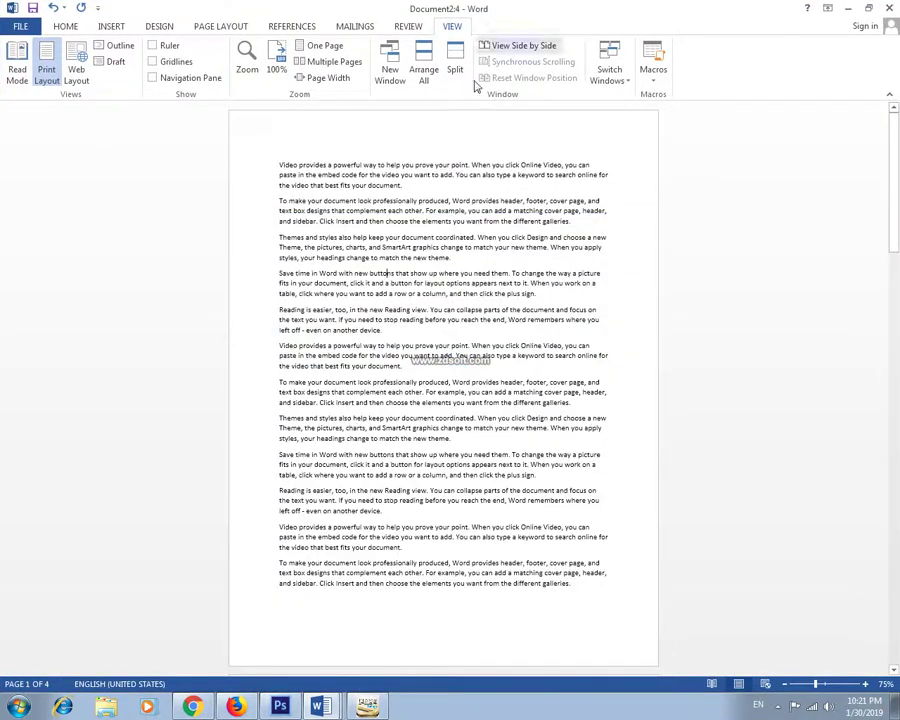
left_click(389, 62)
left_click(452, 26)
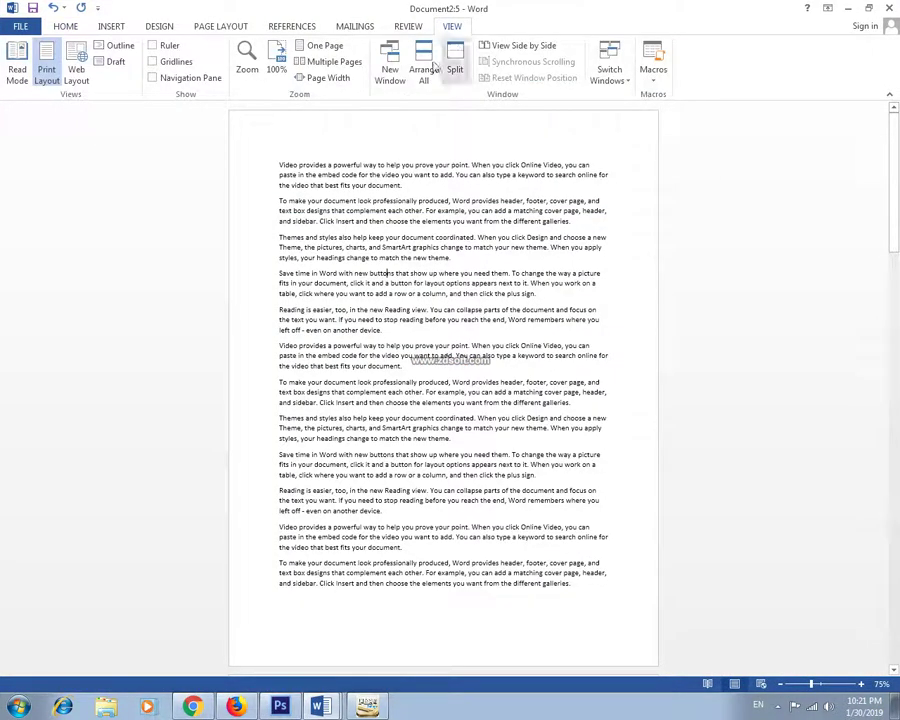
left_click(390, 62)
left_click(454, 28)
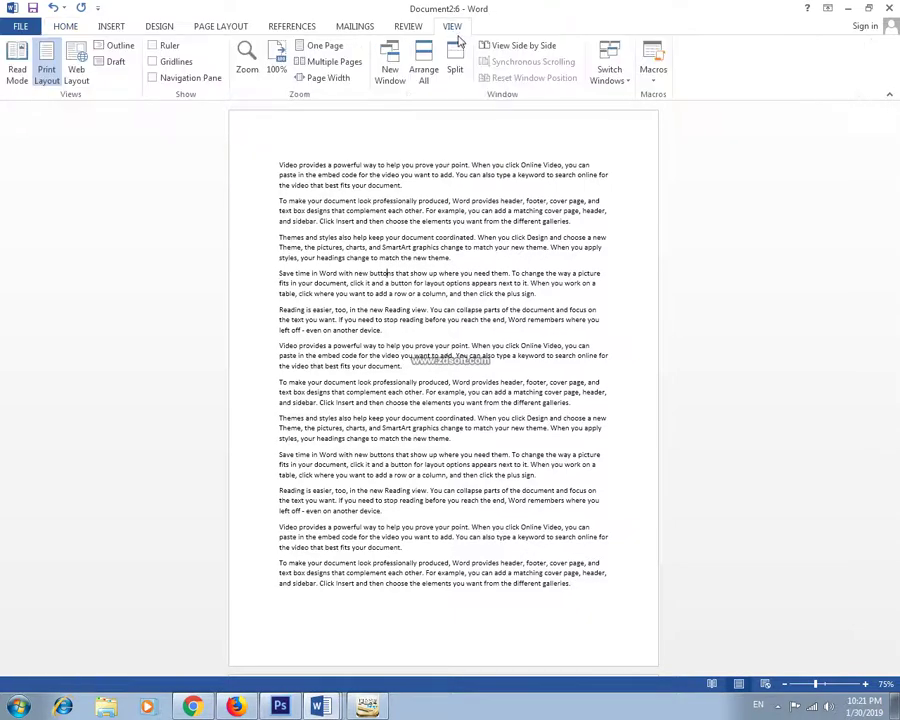
left_click(390, 64)
Tile the windows with Arrange All, then close the top and remaining small windows
left_click(424, 70)
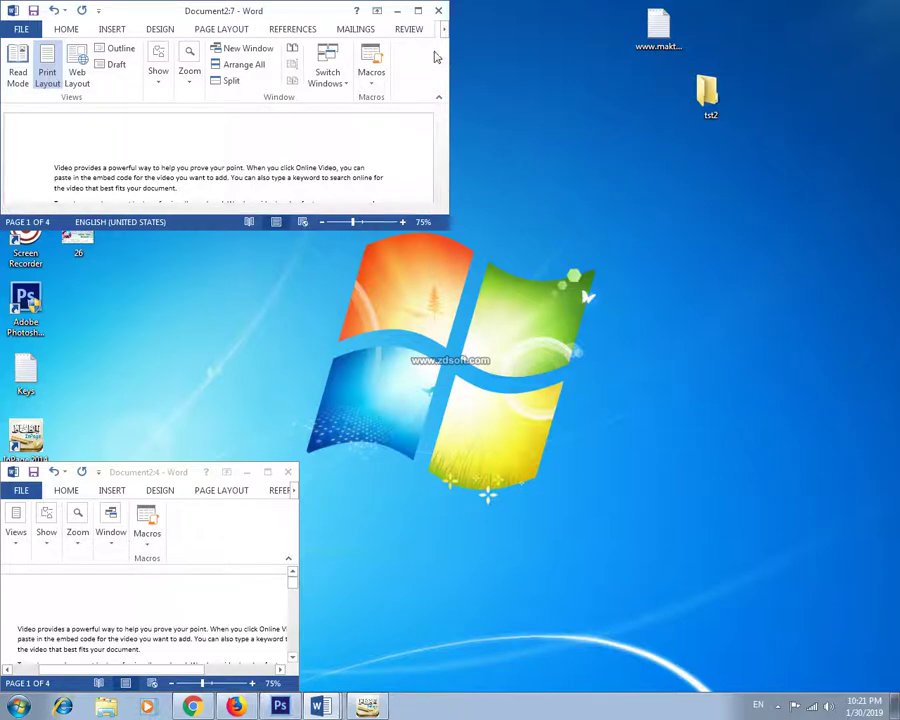
left_click(438, 10)
left_click(290, 474)
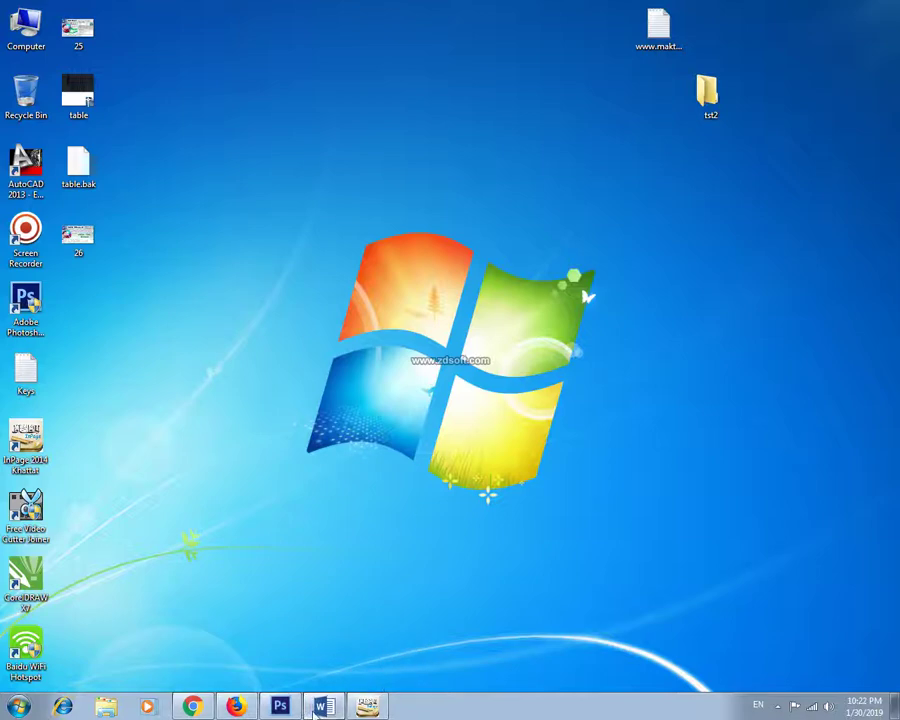
Relaunch Word through the Run prompt (winword) and maximize its start screen
key("alt+Tab")
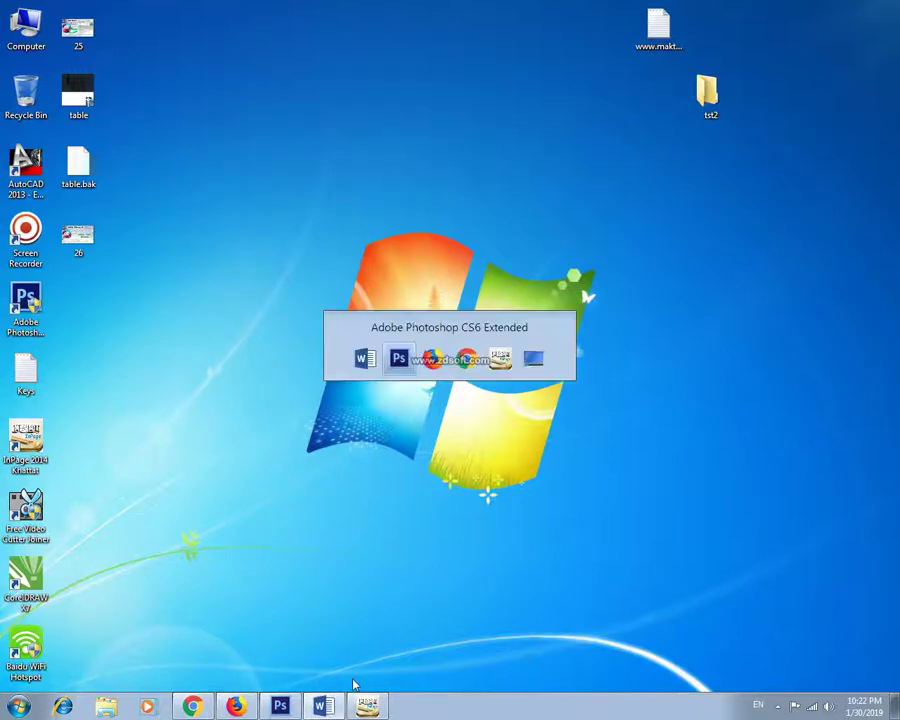
key("alt+Tab")
key("alt+Tab")
key("alt+Tab")
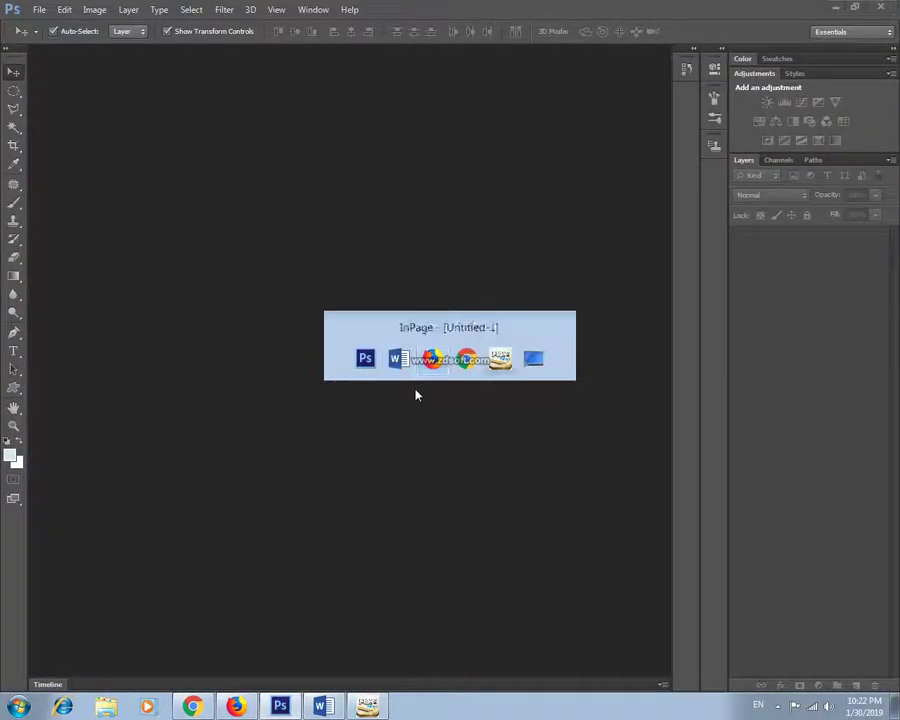
key("alt+Tab")
key("alt+Tab")
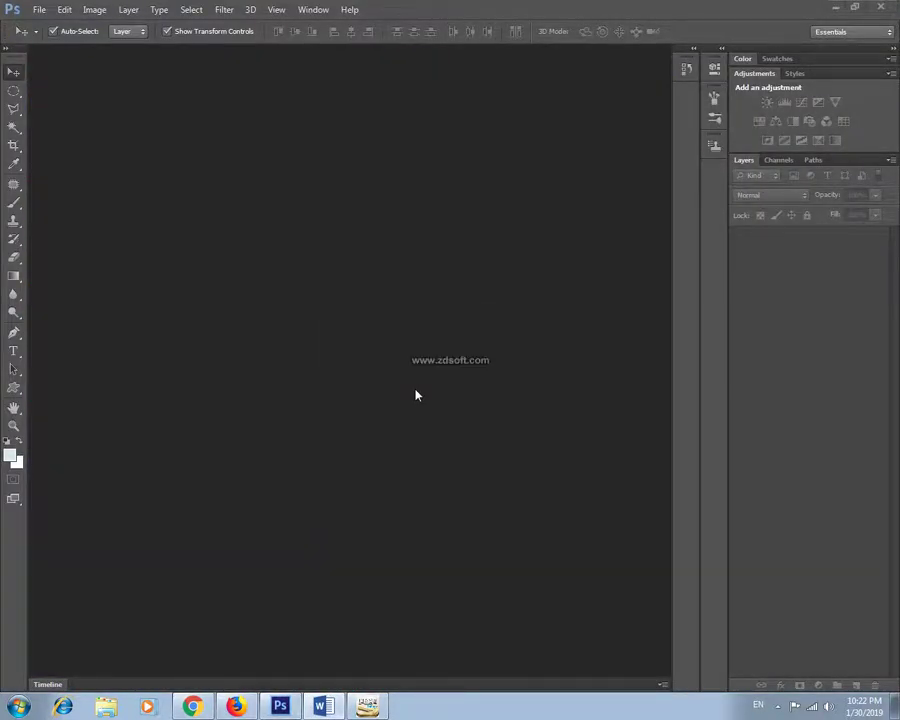
key("super+r")
key("Return")
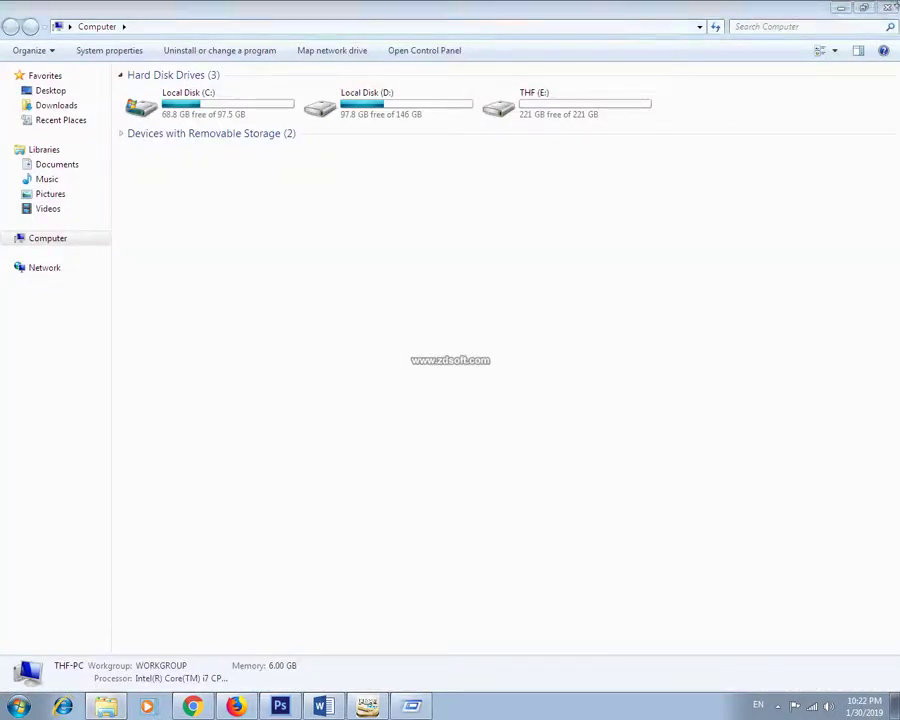
left_click(893, 7)
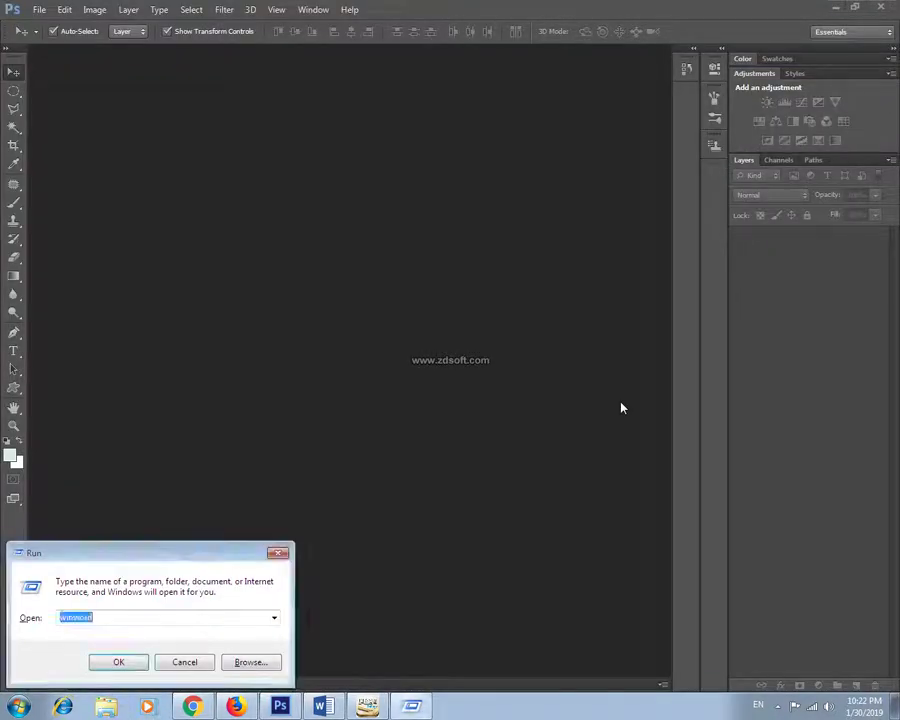
key("Return")
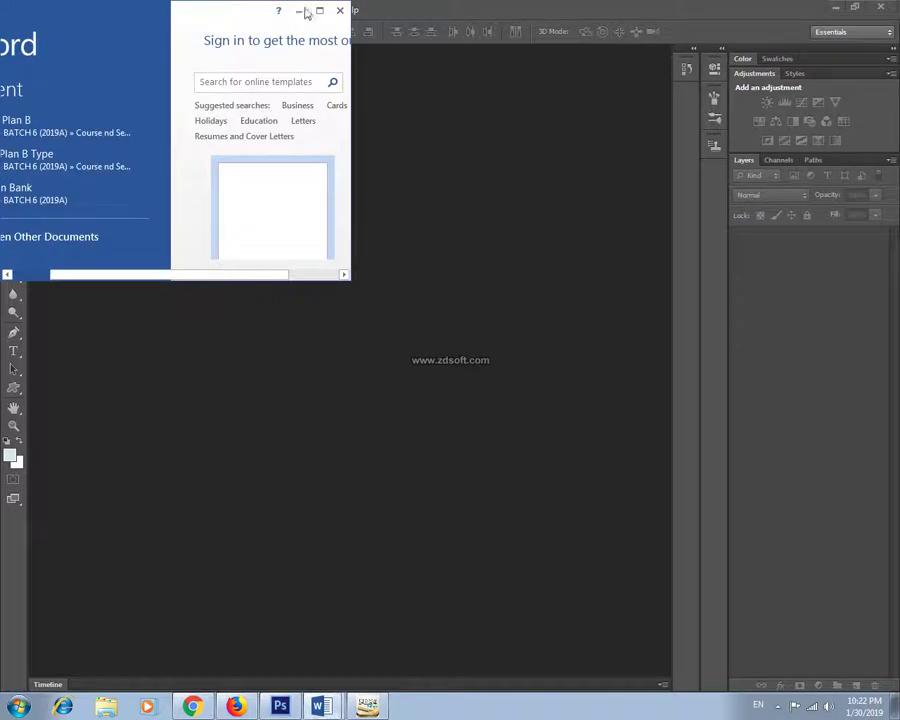
left_click(320, 12)
Create a blank document and generate 1569 words of sample paragraphs with =rand(33)
left_click(333, 215)
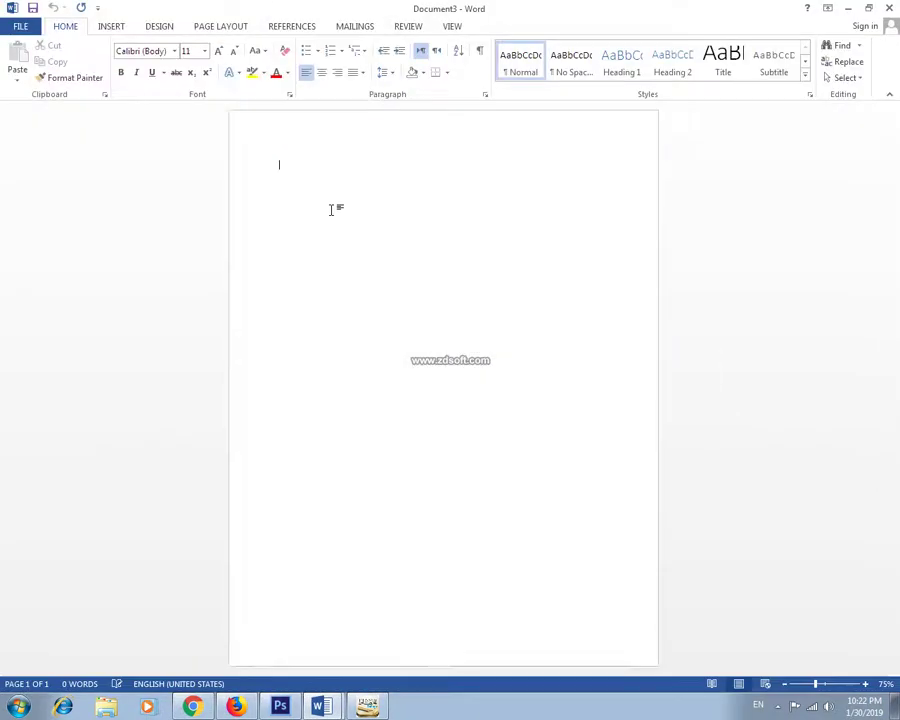
left_click(452, 28)
type("=rand(33)")
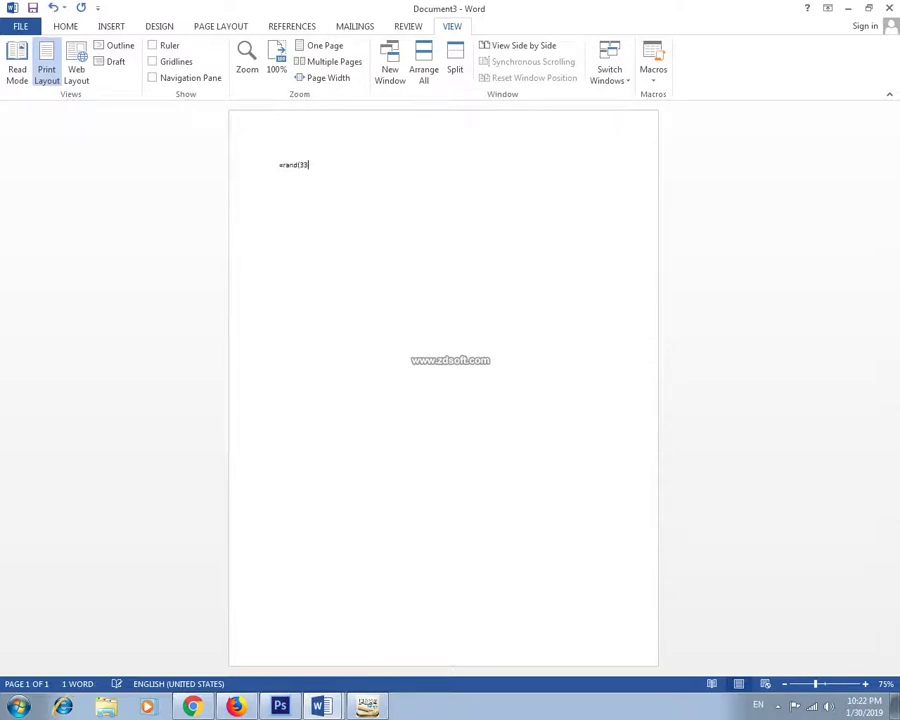
key("Return")
scroll(447, 221, "up", 10)
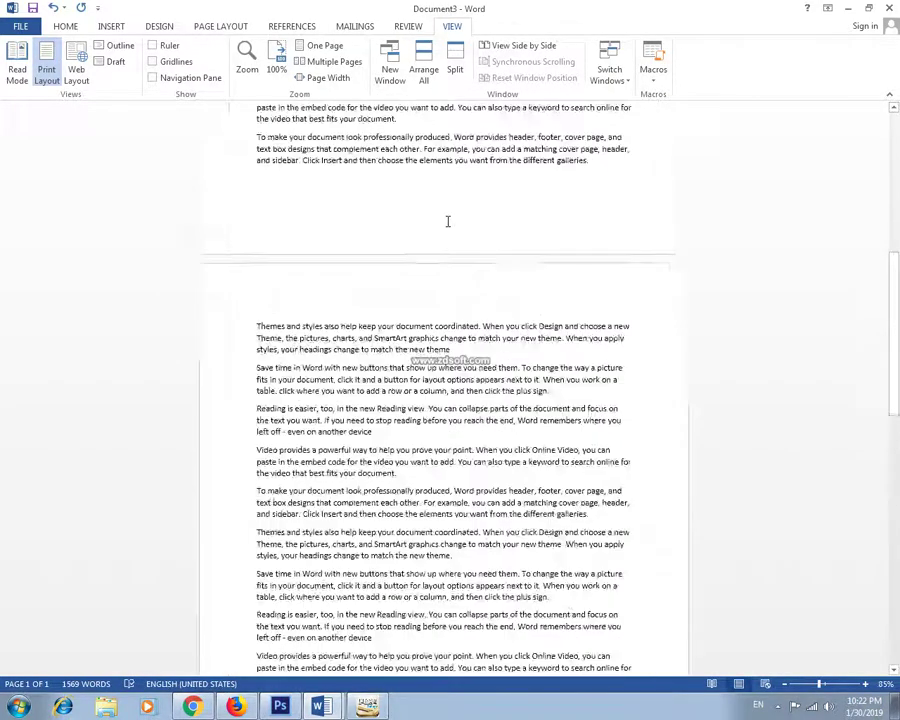
scroll(447, 221, "up", 2, "ctrl")
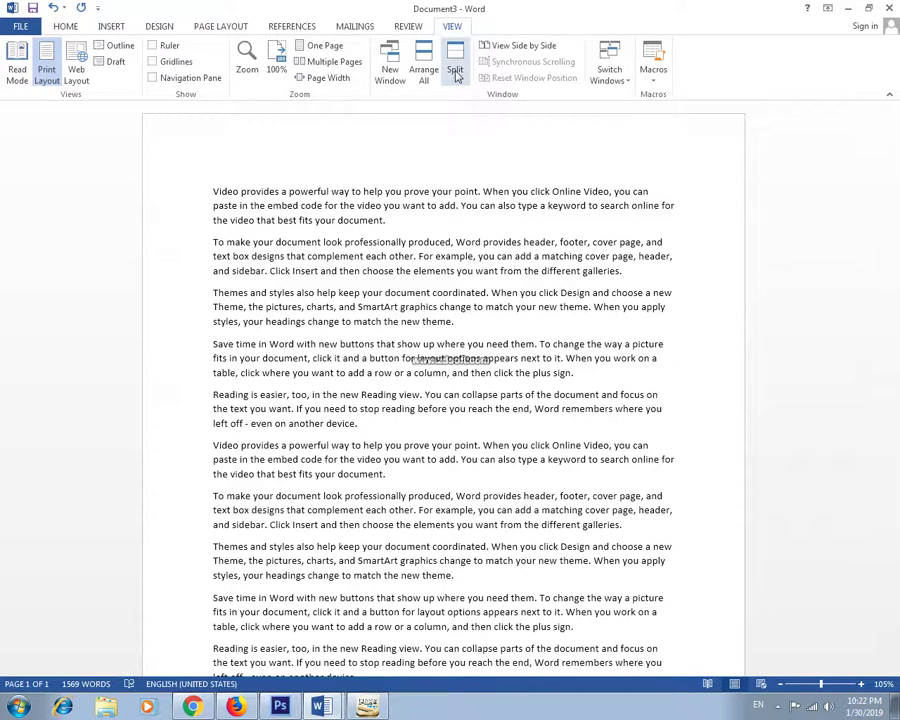
Split the document window into two panes, then remove the split again
left_click(456, 76)
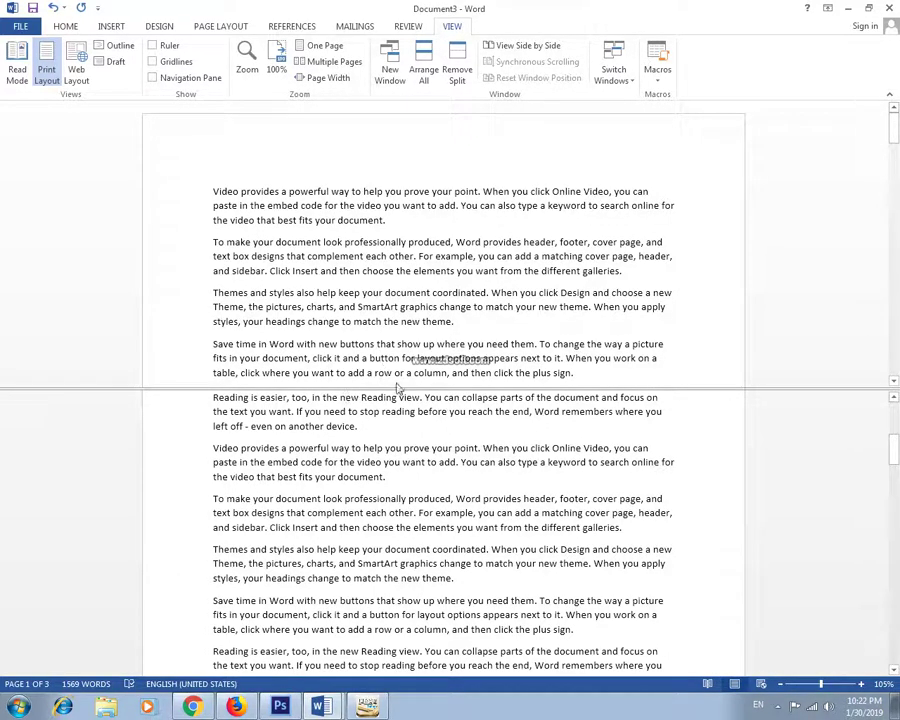
left_click(464, 75)
scroll(464, 324, "down", 3)
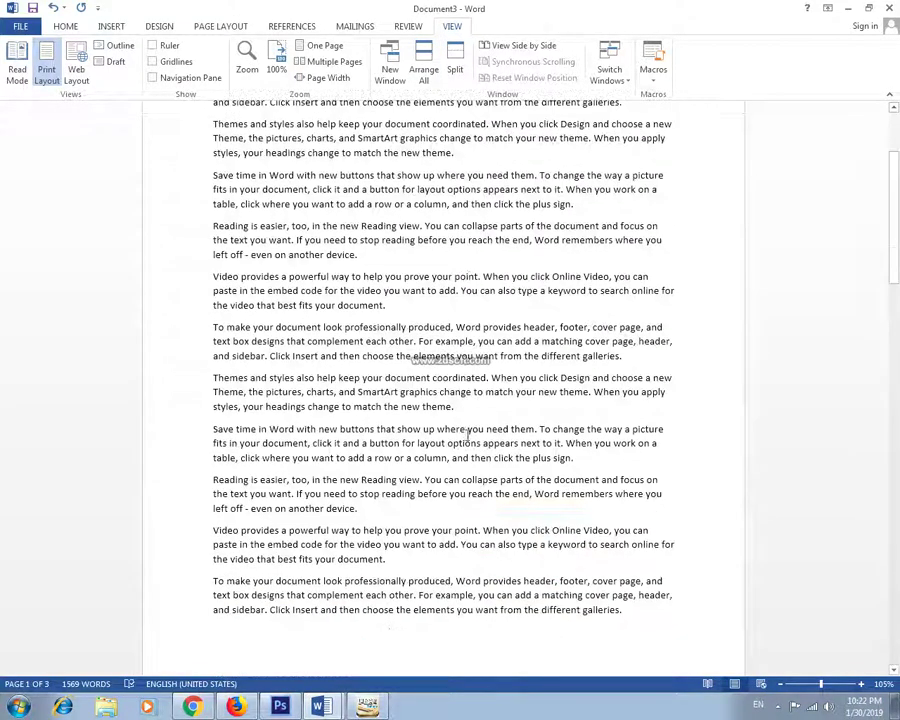
scroll(396, 310, "up", 1)
scroll(435, 310, "up", 2)
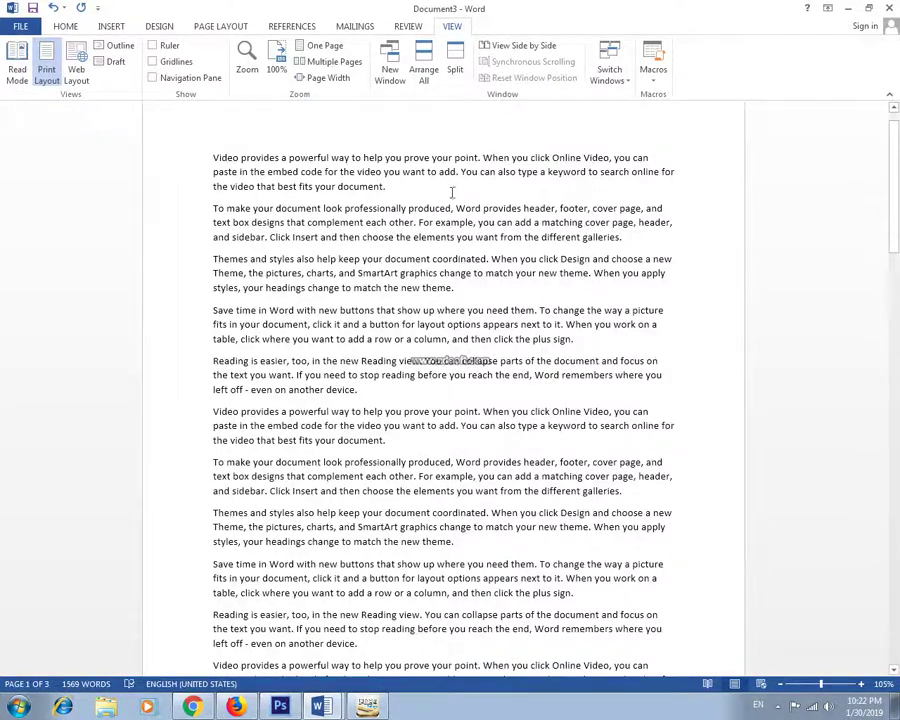
Split the window again and scroll the lower pane to the 'Reading is easier' paragraph
left_click(455, 62)
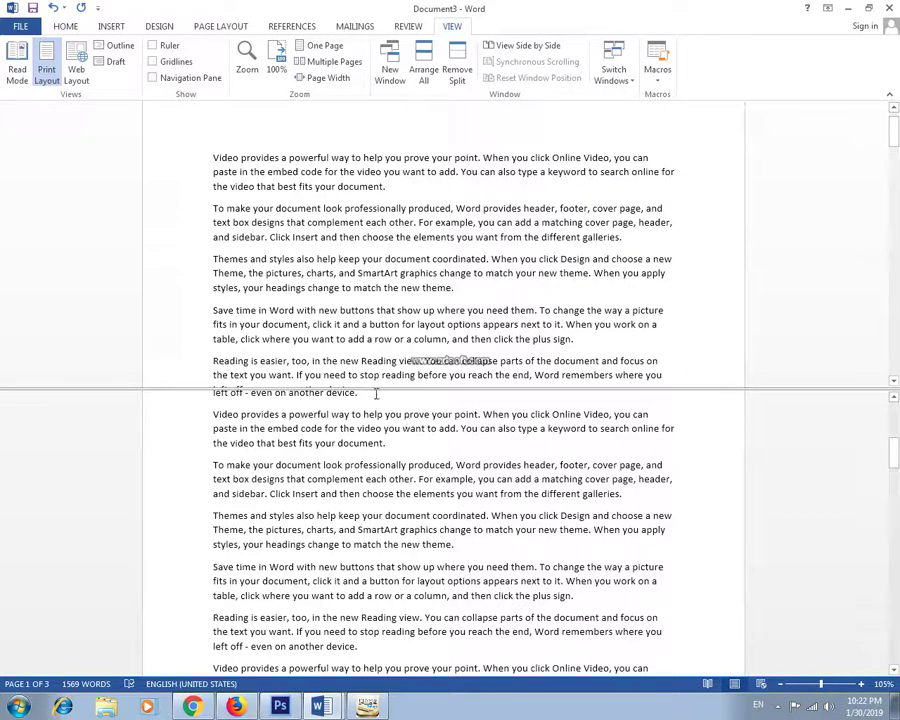
scroll(612, 385, "up", 1)
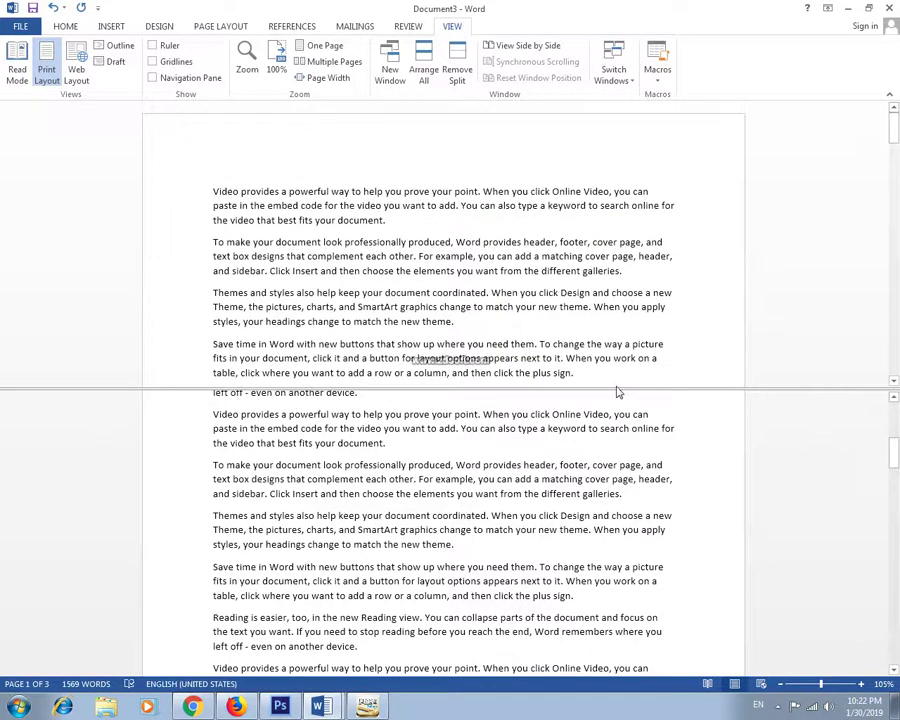
mouse_move(894, 140)
left_mouse_down()
mouse_move(895, 466)
mouse_move(895, 445)
left_mouse_up()
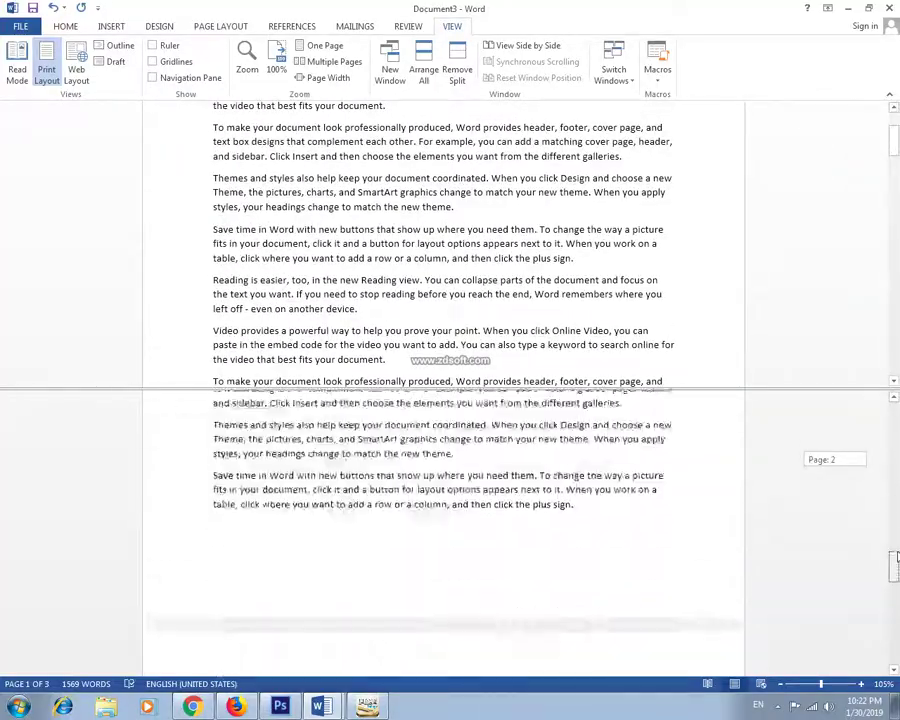
left_click_drag(895, 445, 895, 597)
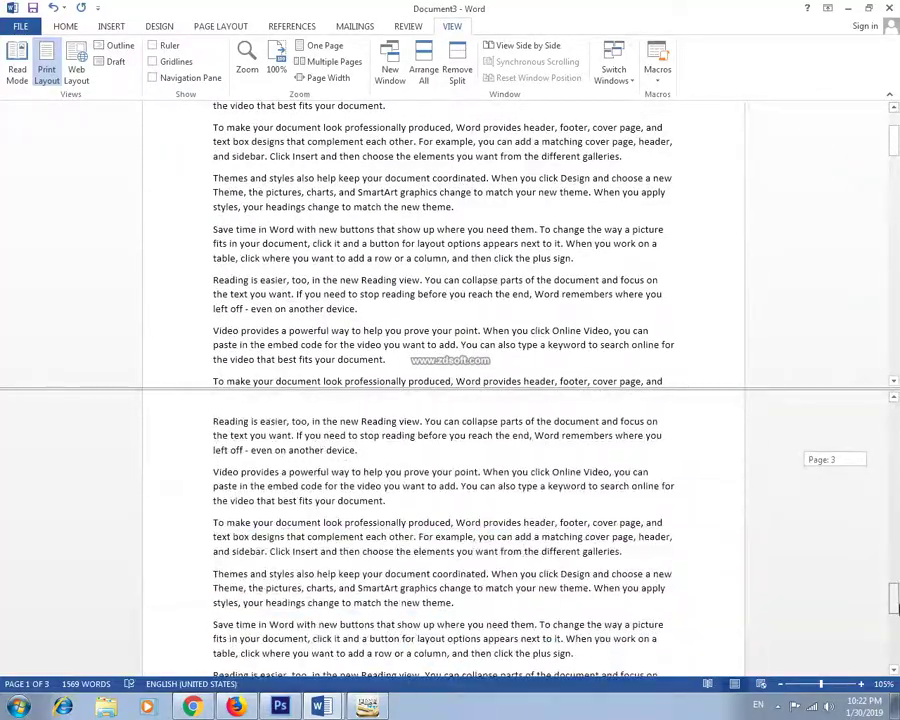
scroll(896, 495, "down", 5)
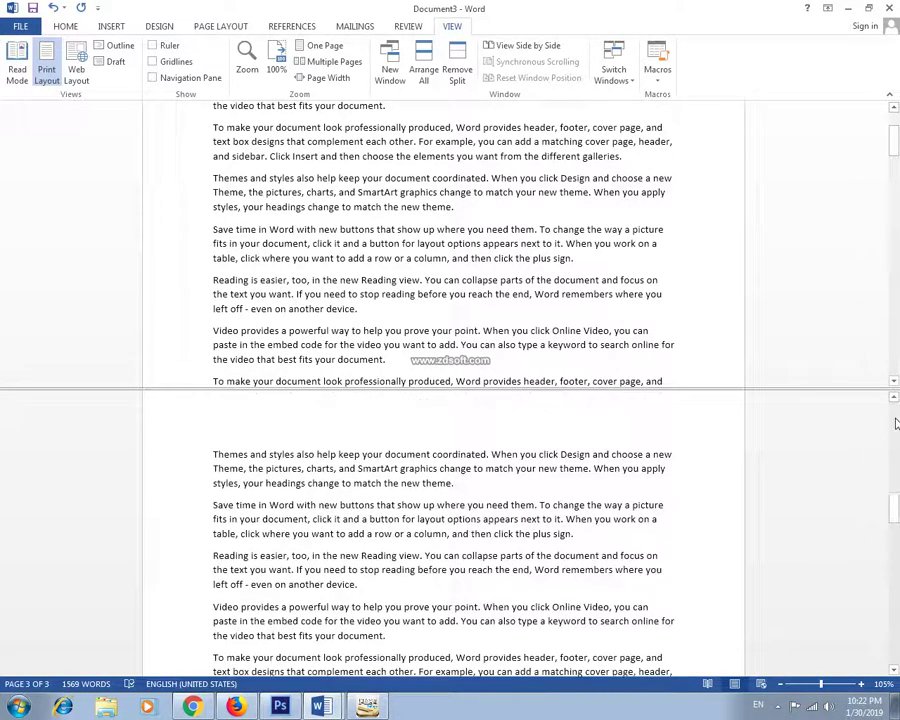
left_click_drag(896, 497, 895, 410)
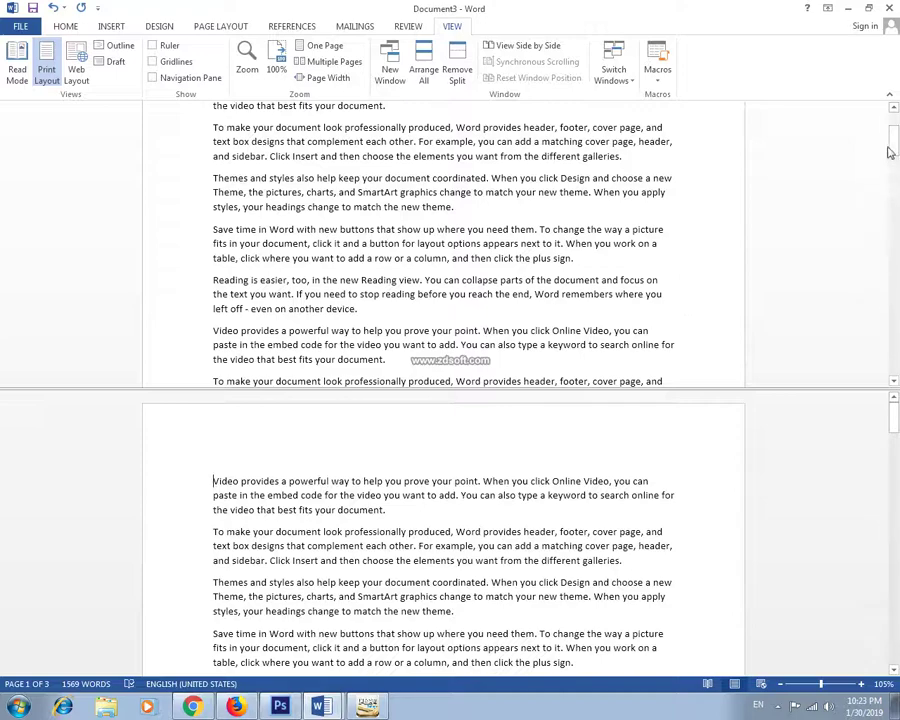
left_click_drag(890, 151, 892, 124)
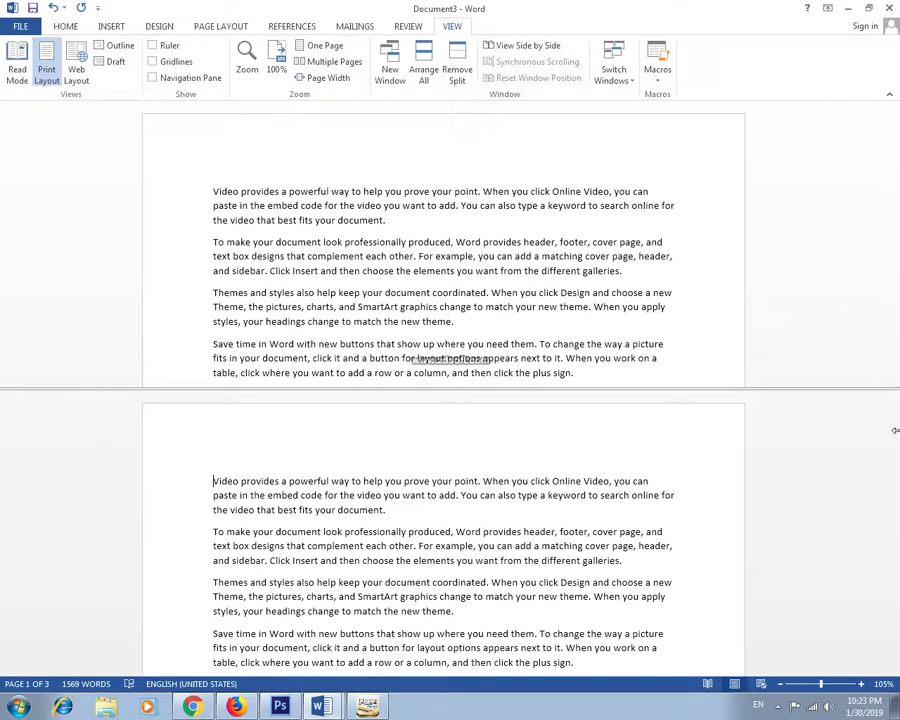
scroll(520, 499, "down", 5)
scroll(520, 499, "down", 1)
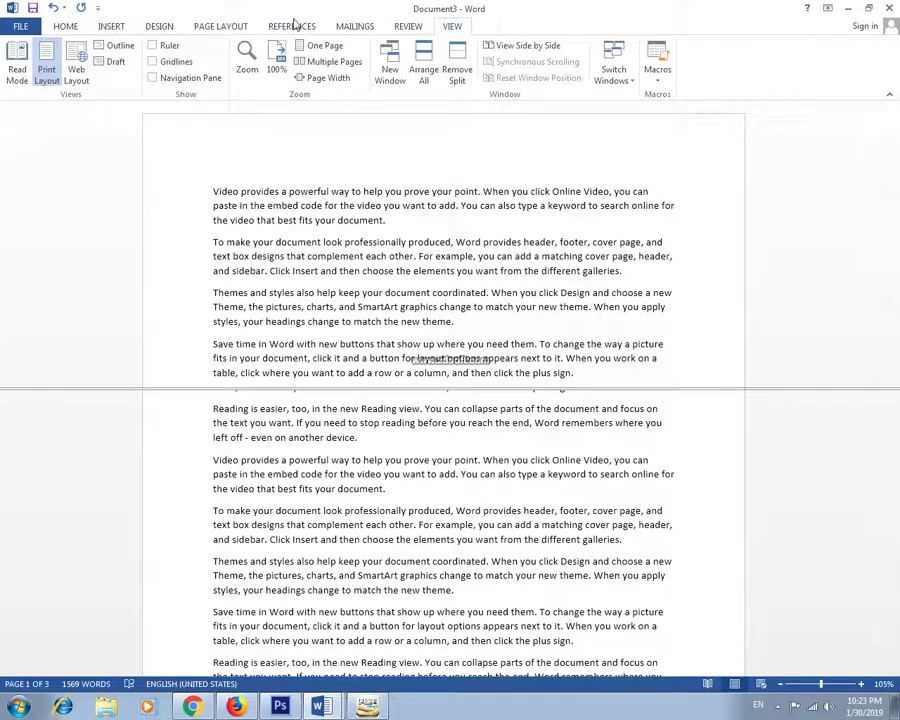
Insert a page number at the top of the page from Insert > Page Number
left_click(218, 28)
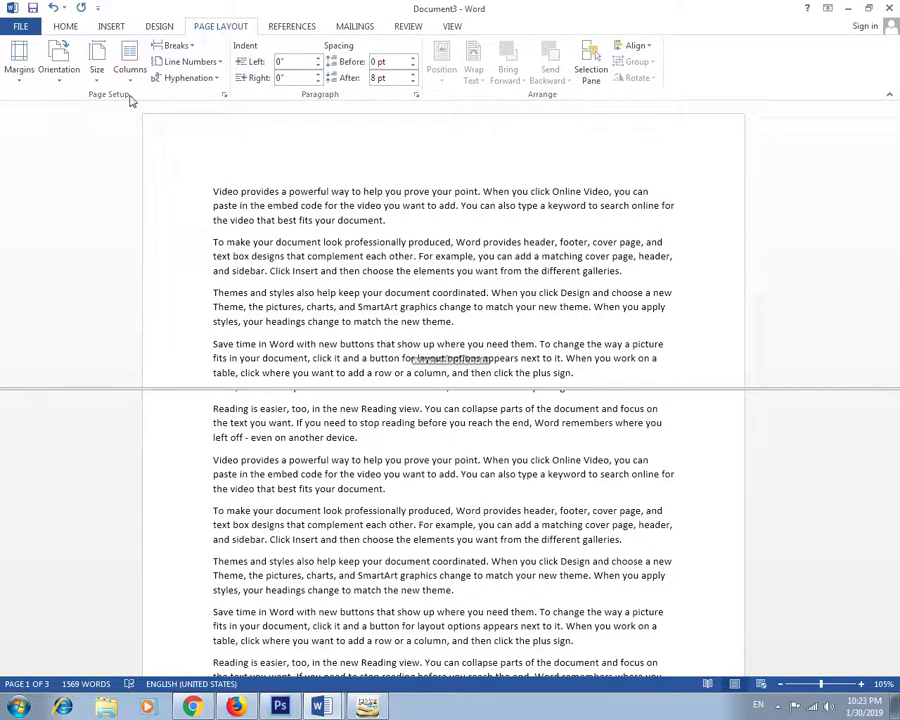
left_click(111, 26)
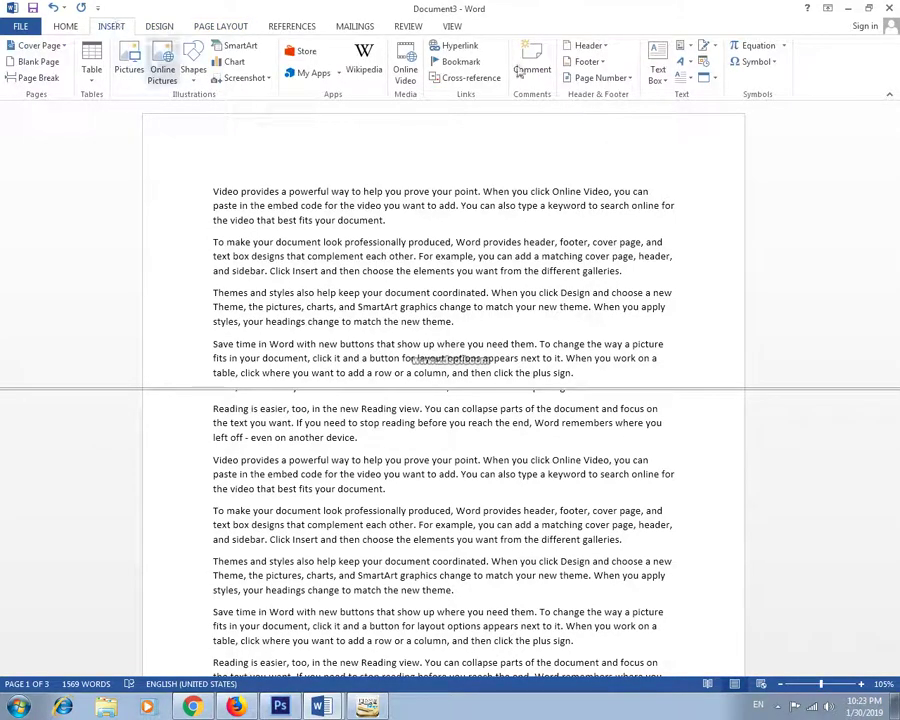
left_click(605, 78)
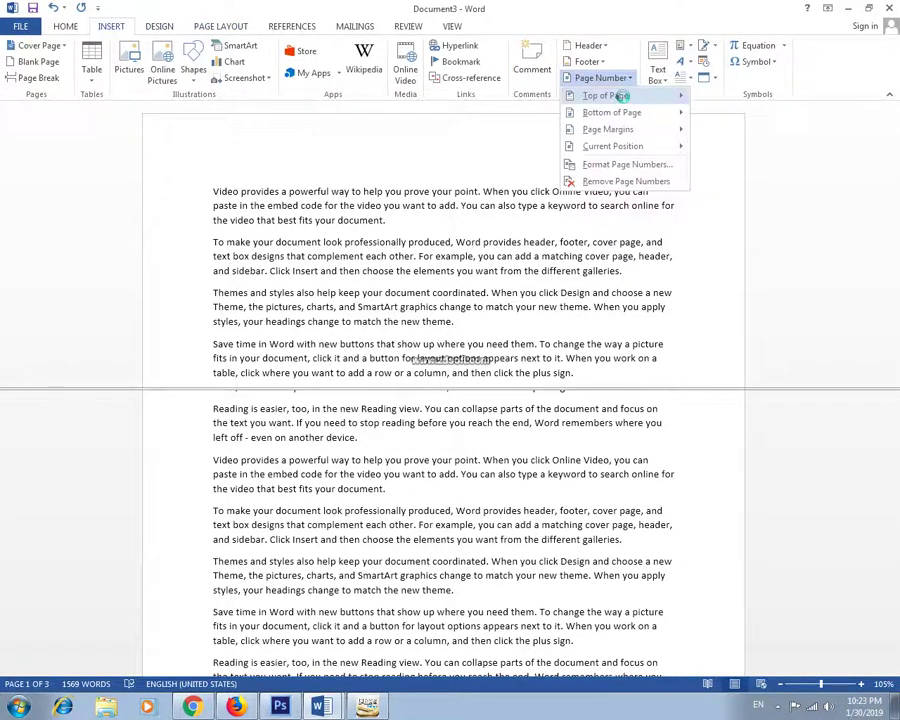
left_click(412, 215)
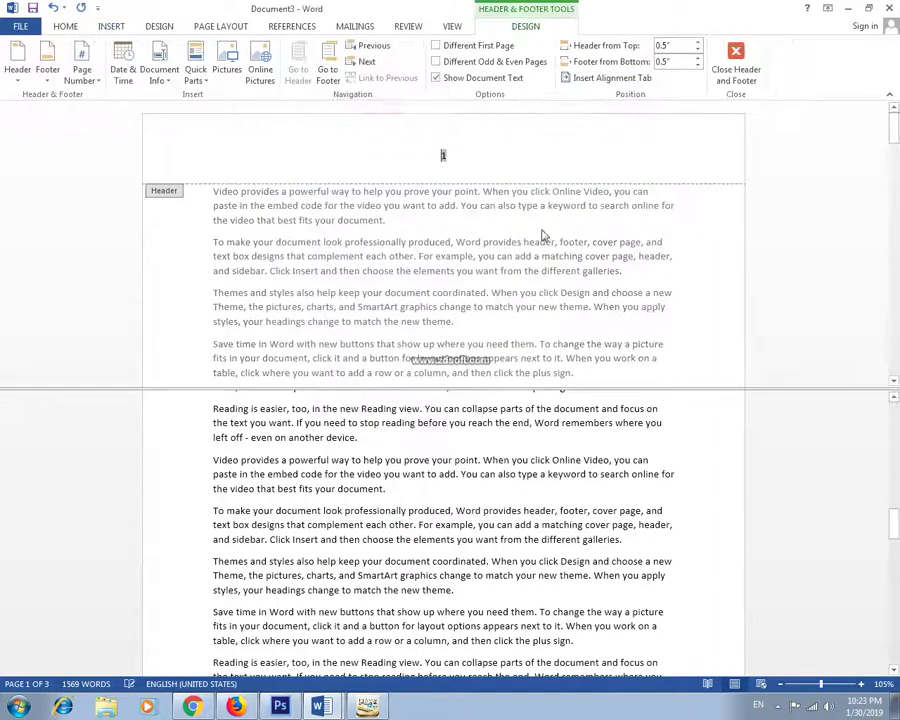
key("Escape")
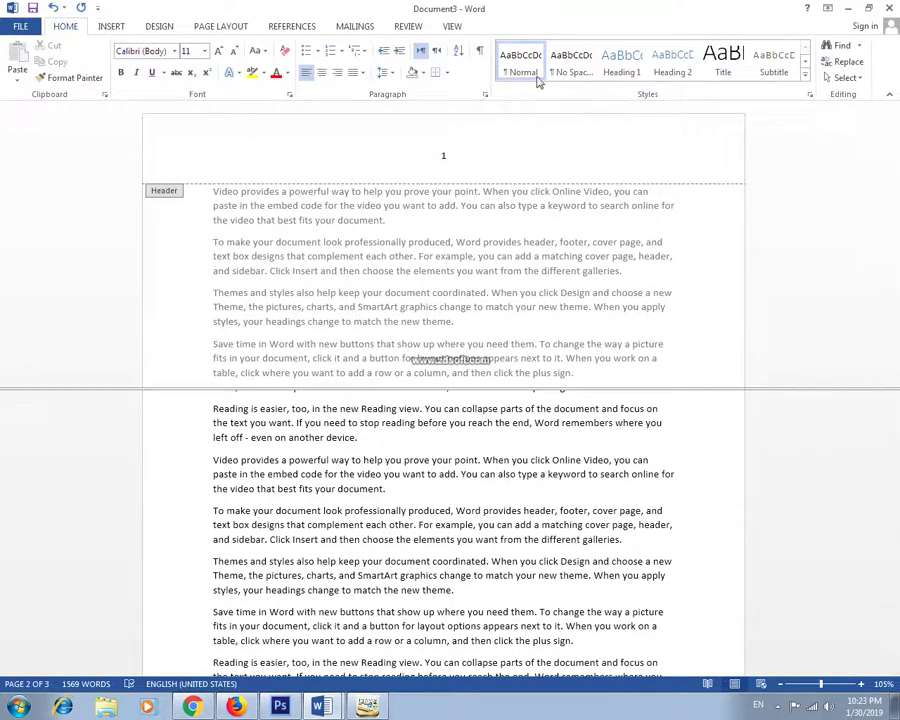
Apply the centred Plain Number 2 top-of-page number and close the header
left_click(113, 27)
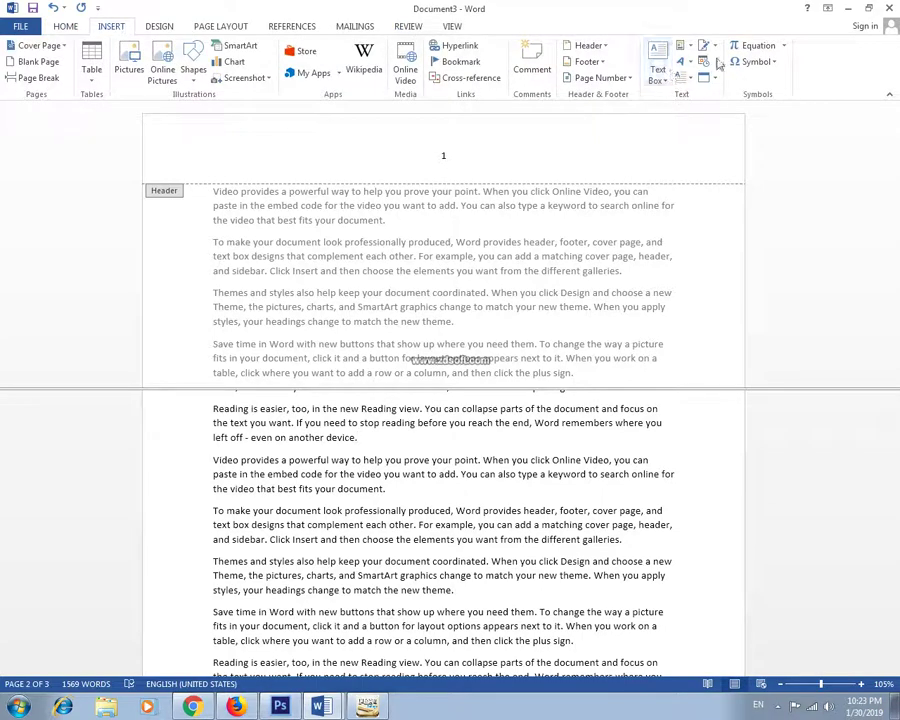
left_click(605, 78)
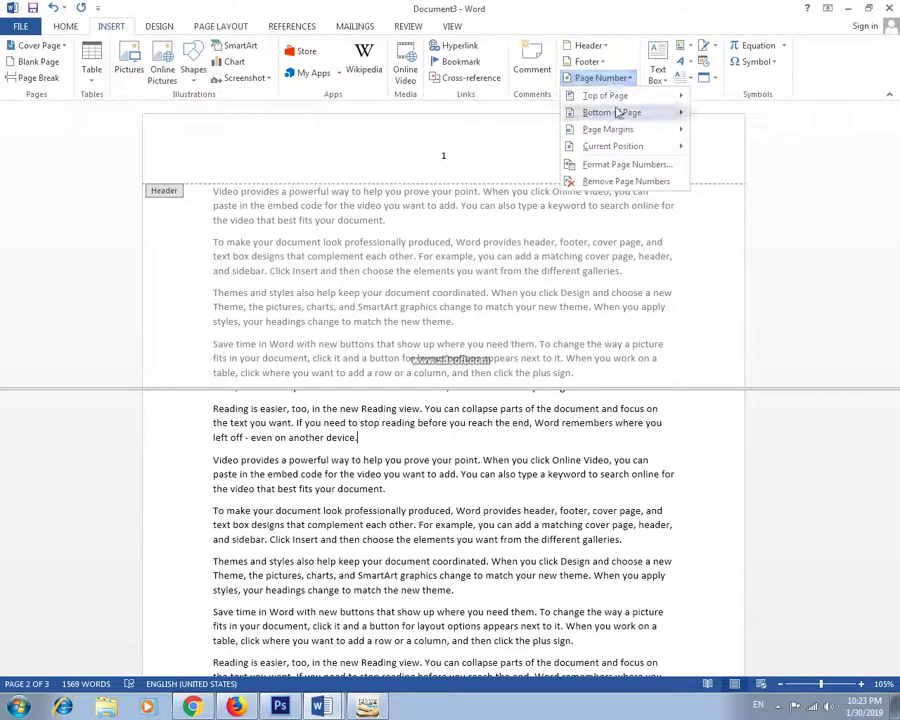
left_click(450, 215)
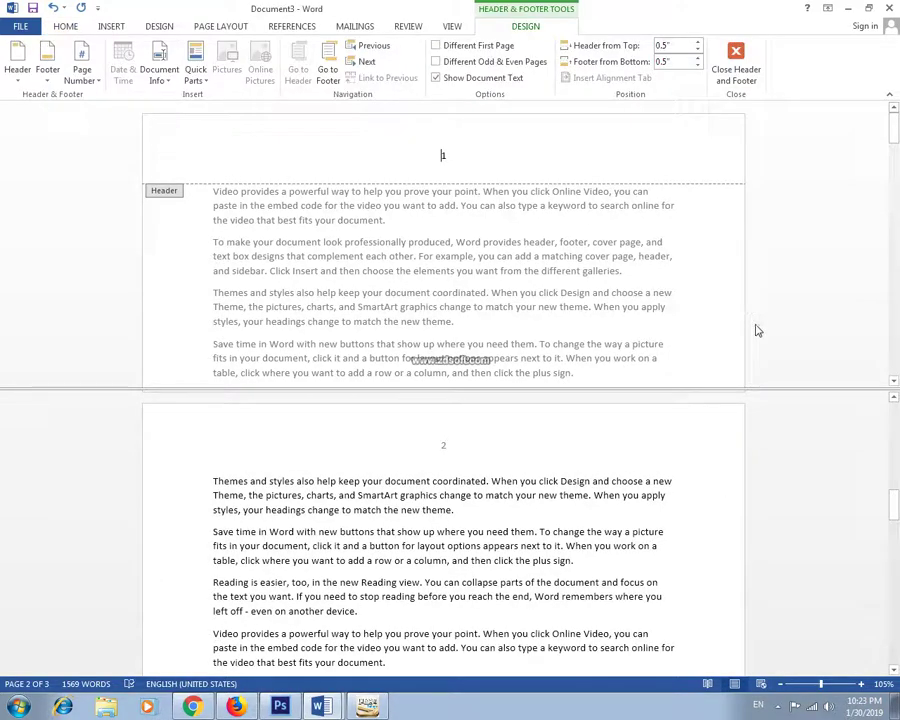
left_click(743, 46)
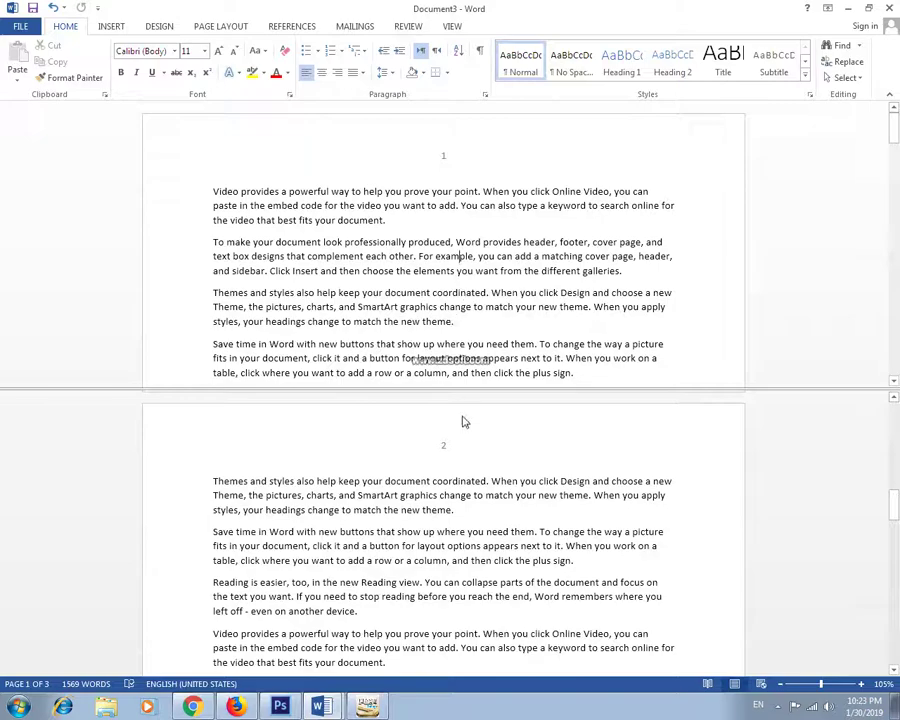
Type 'defas' after 'new theme.' on page 1 and 'sdfasd sd' after 'device.' in the lower pane
scroll(893, 506, "down", 5)
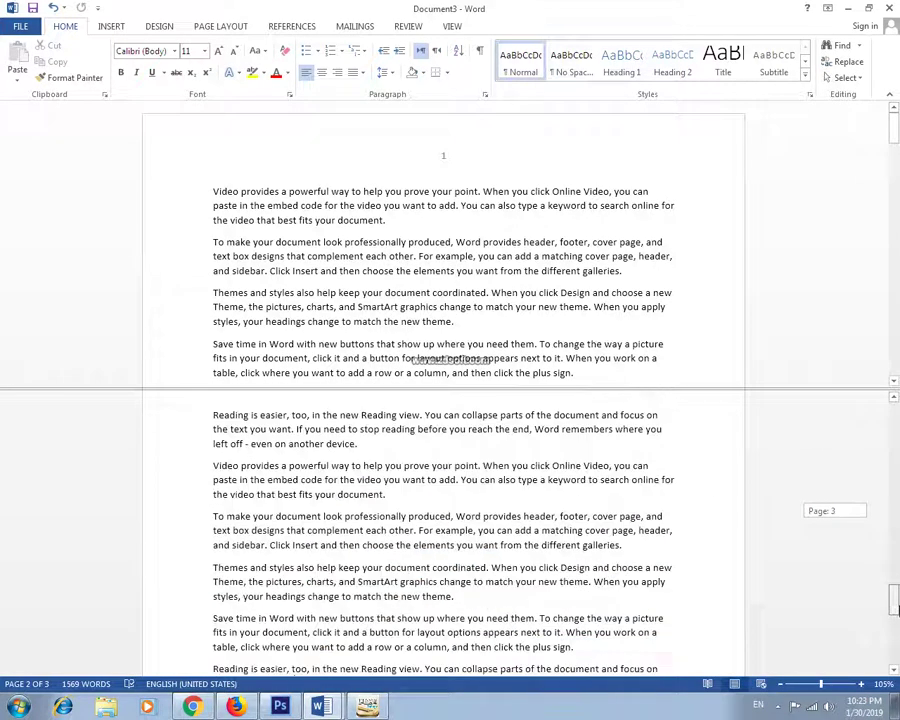
left_click(485, 321)
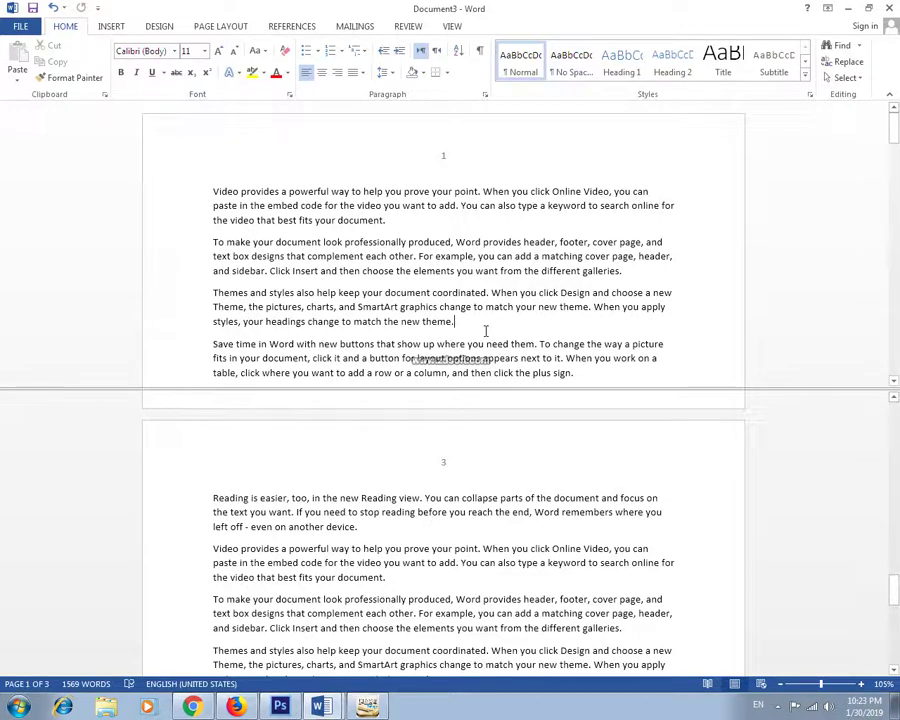
type("defas")
scroll(472, 440, "down", 2)
left_click(386, 411)
type("sdfasd sd")
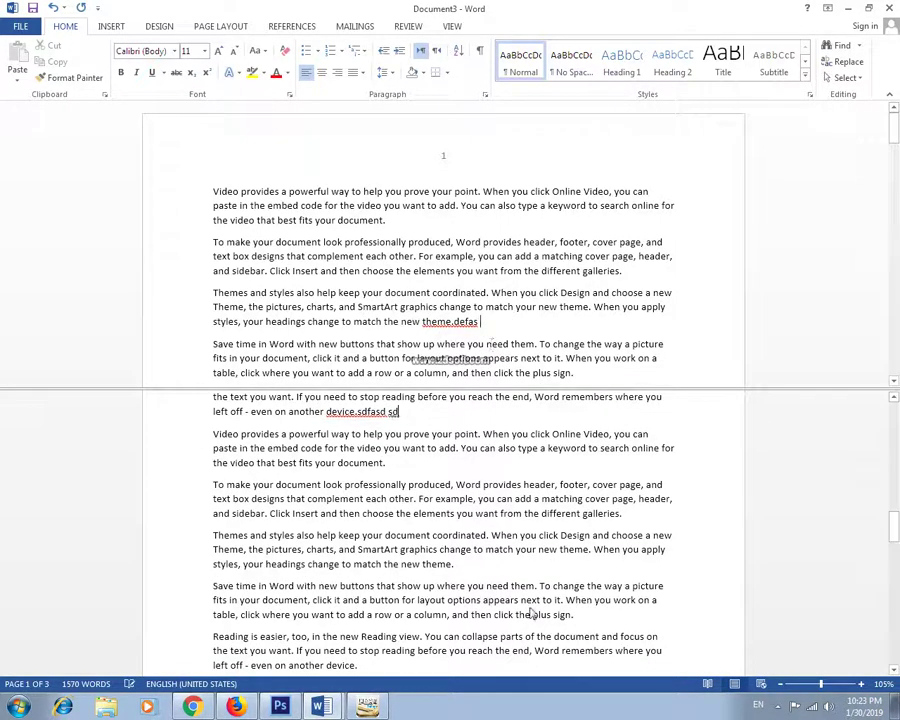
Insert 'dfsf' into the word 'click' and 'efraewewrewrewrew' after 'need', then rescroll both panes
scroll(533, 613, "up", 3)
left_click(510, 381)
type("dfsf")
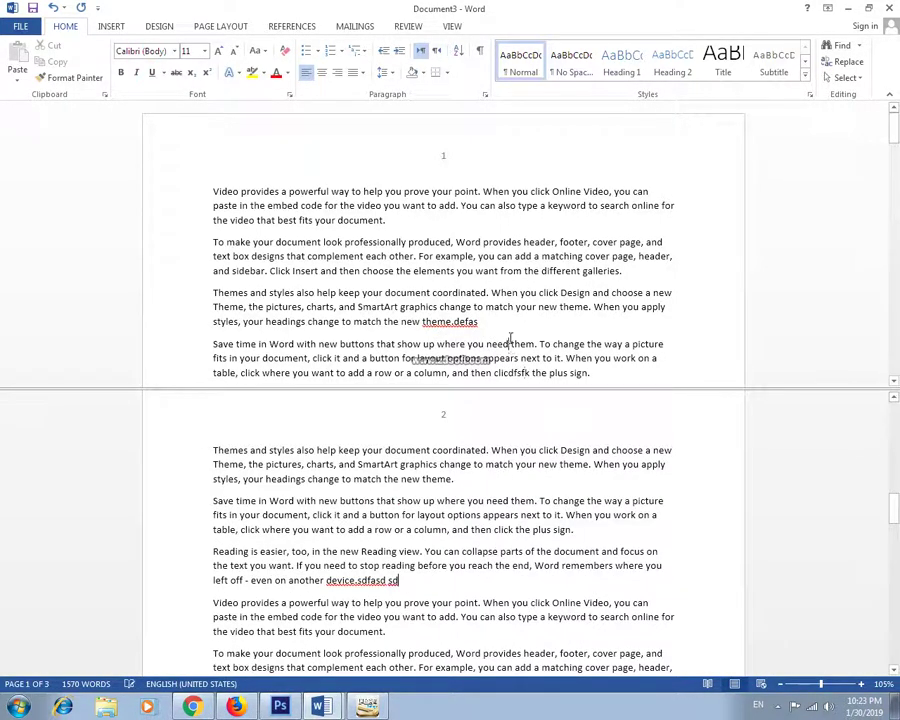
left_click(508, 343)
type("efraewewrewrewrew")
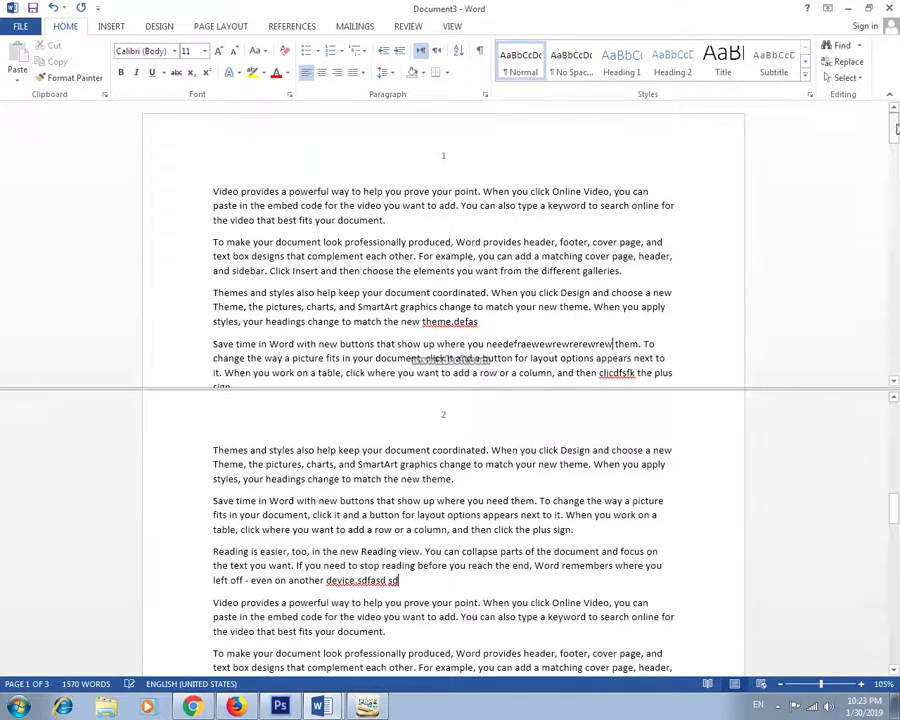
left_click_drag(894, 130, 897, 330)
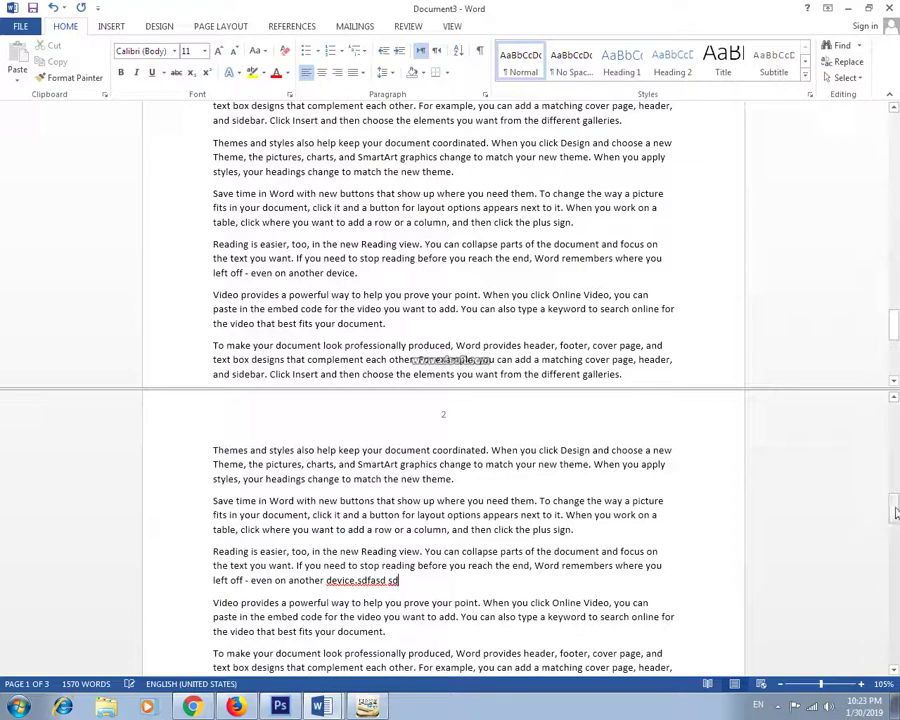
left_click_drag(896, 508, 896, 425)
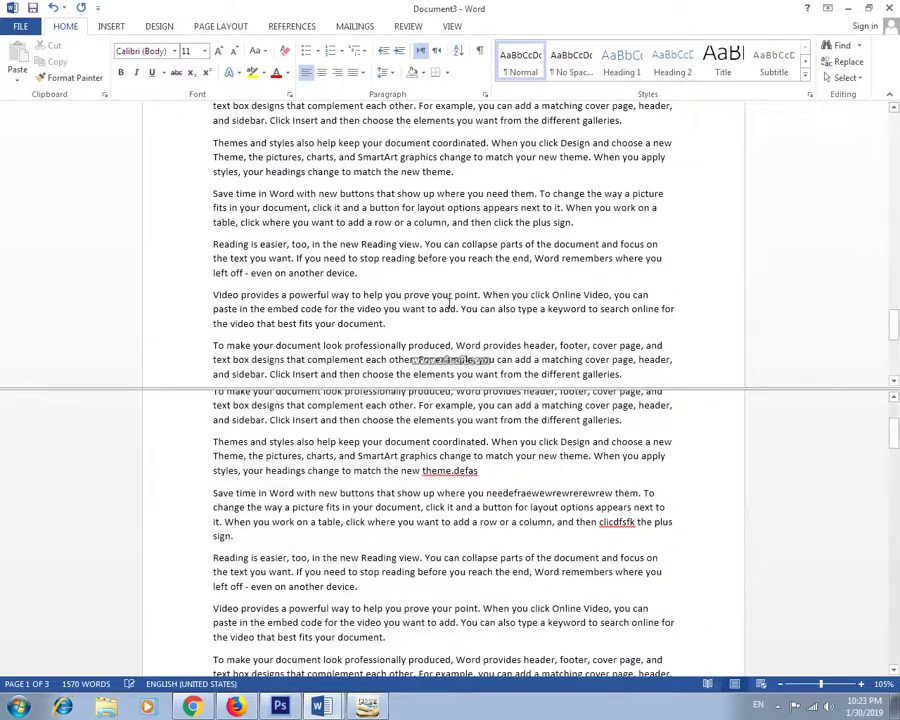
scroll(448, 306, "down", 3)
scroll(509, 243, "down", 2)
Remove the split so Document3 is back to a single pane
left_click(452, 26)
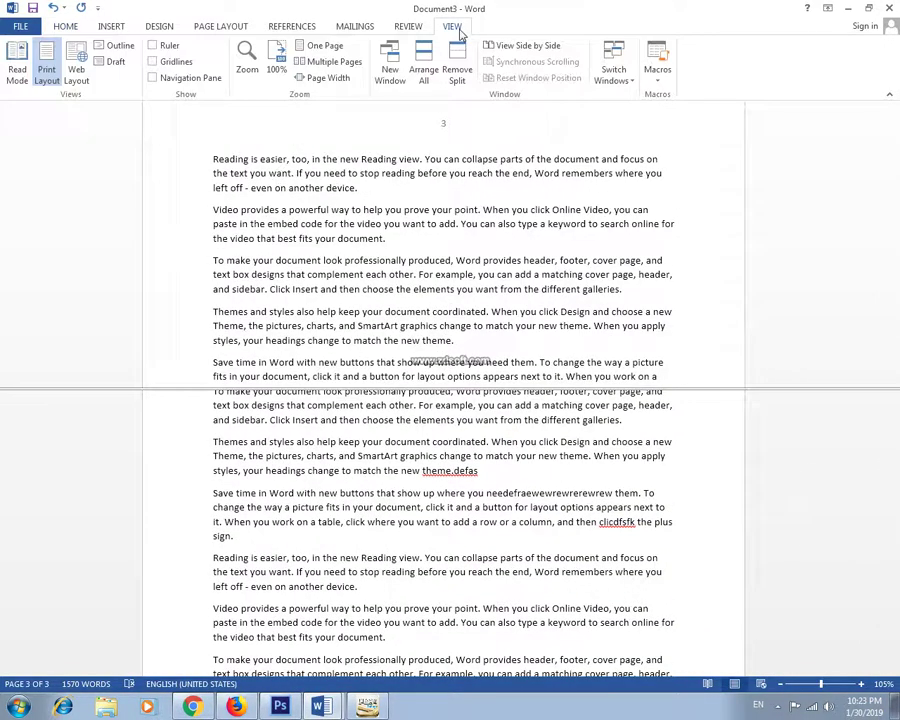
left_click(463, 80)
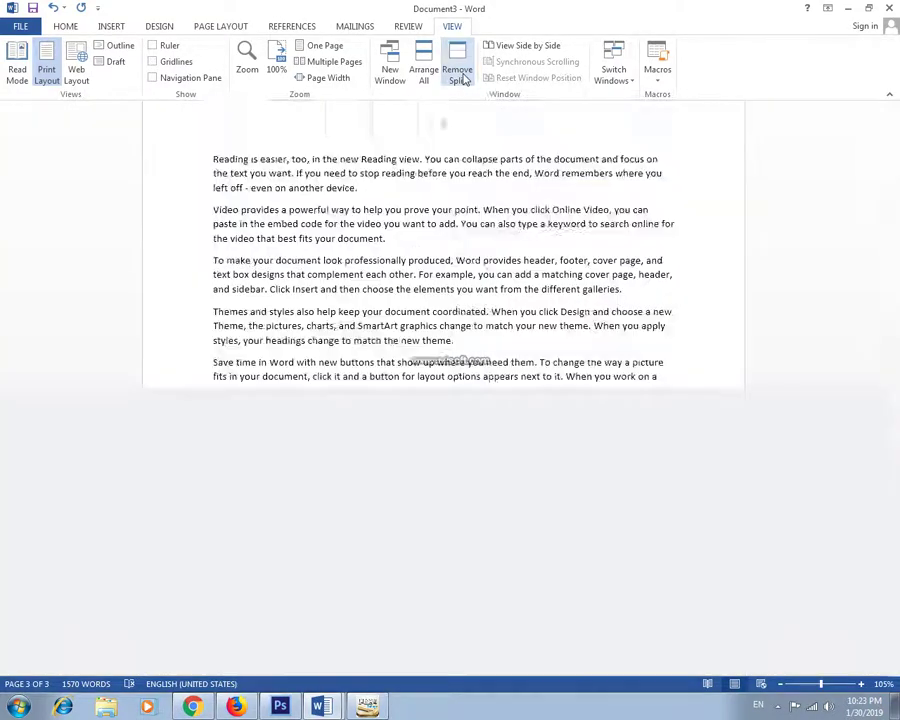
scroll(516, 263, "up", 1)
scroll(515, 265, "up", 2)
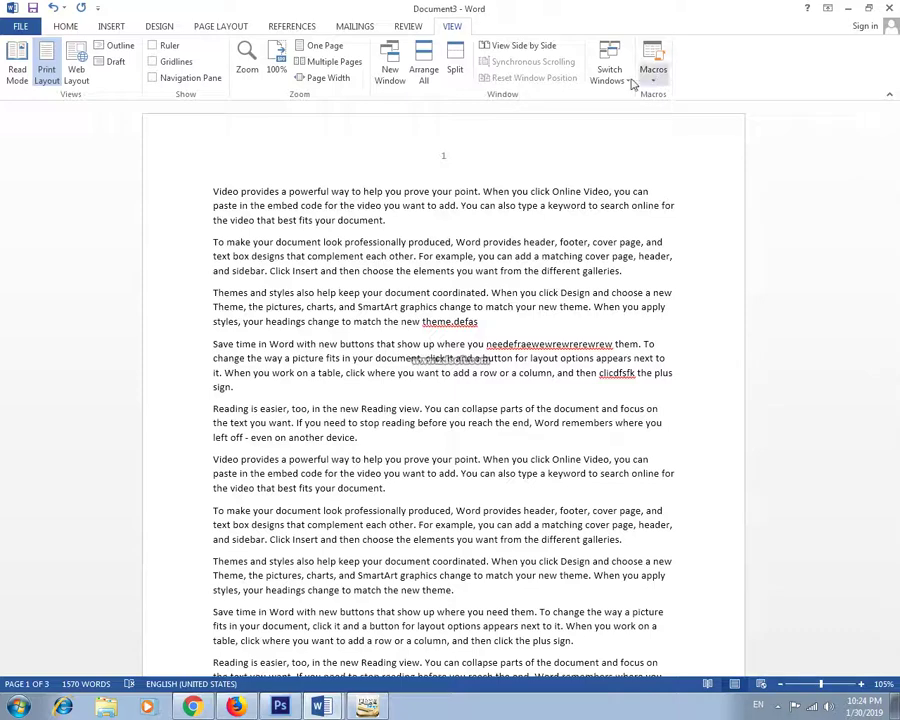
Switch to Document2 via Switch Windows, then close the Word window
left_click(625, 85)
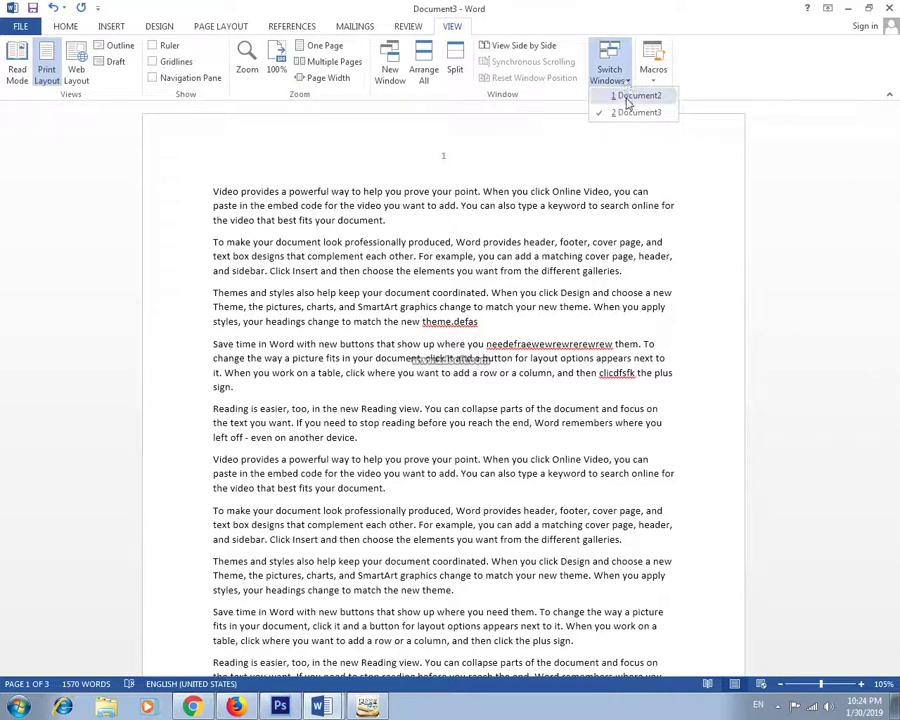
left_click(627, 112)
left_click(612, 72)
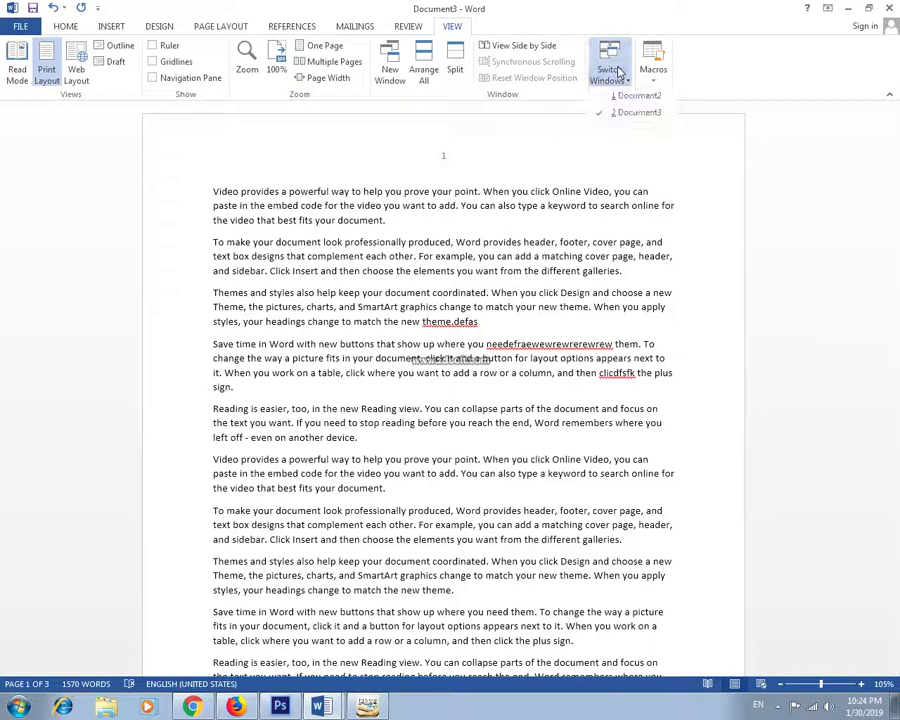
left_click(638, 97)
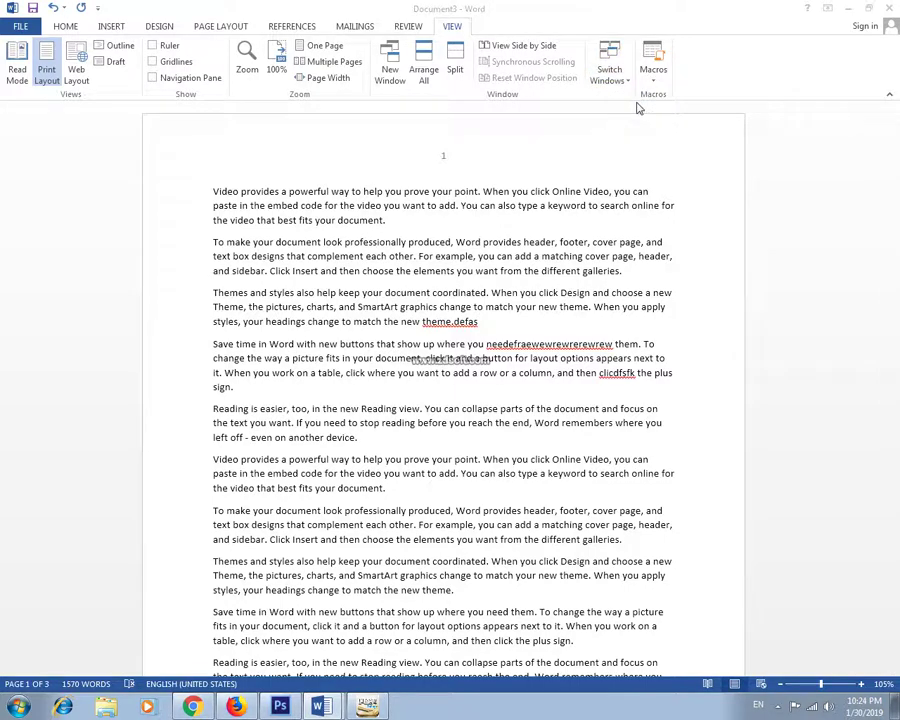
left_click(891, 14)
Close Word without saving Document2, relaunch it via Win+R, and maximize a new blank Document1
left_click(450, 377)
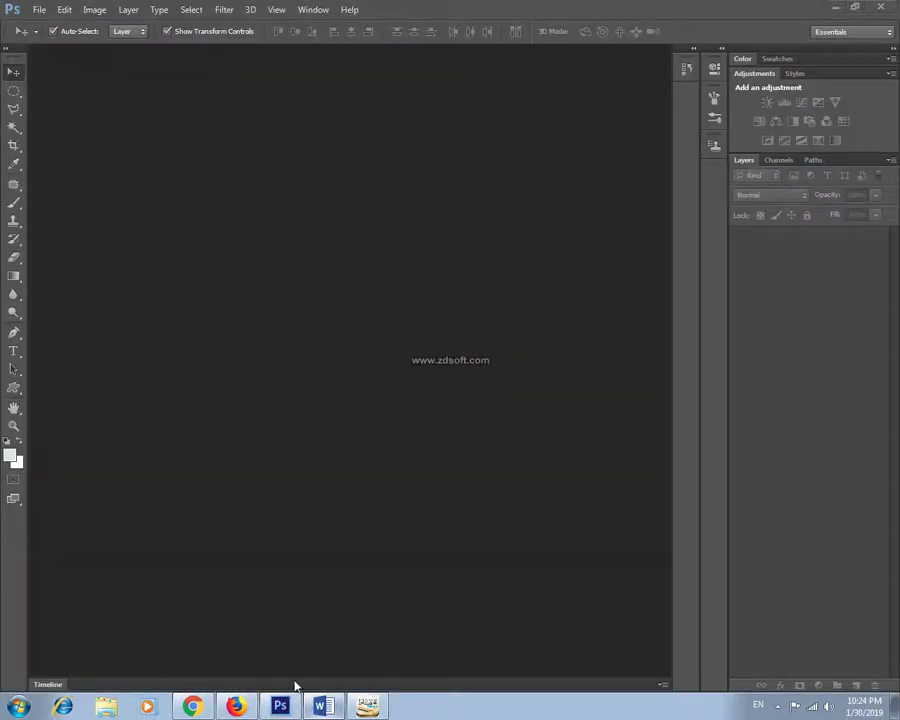
left_click(455, 381)
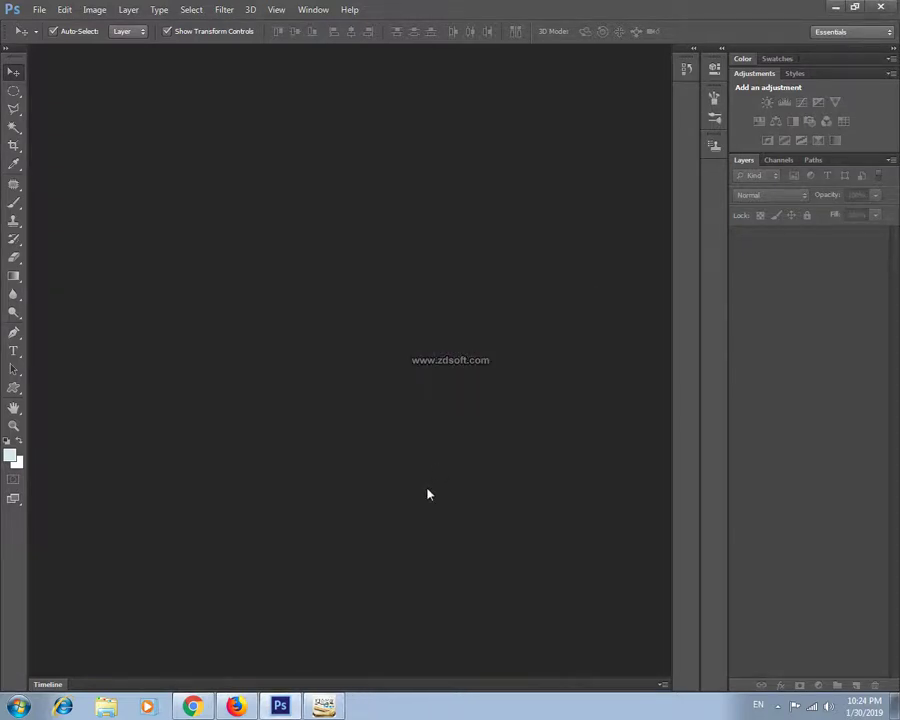
key("super+r")
key("Return")
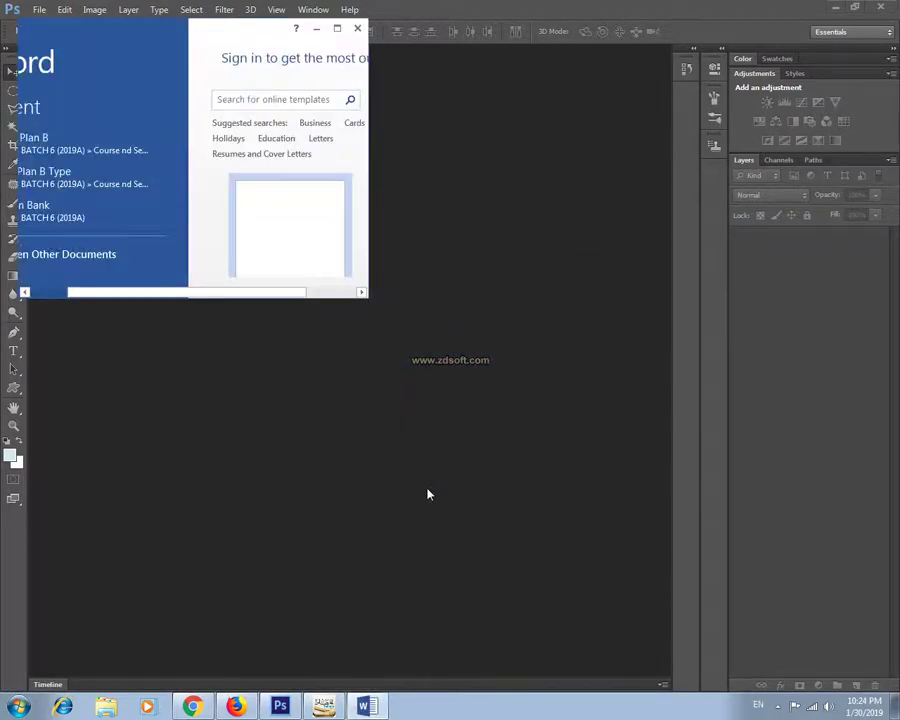
left_click(311, 216)
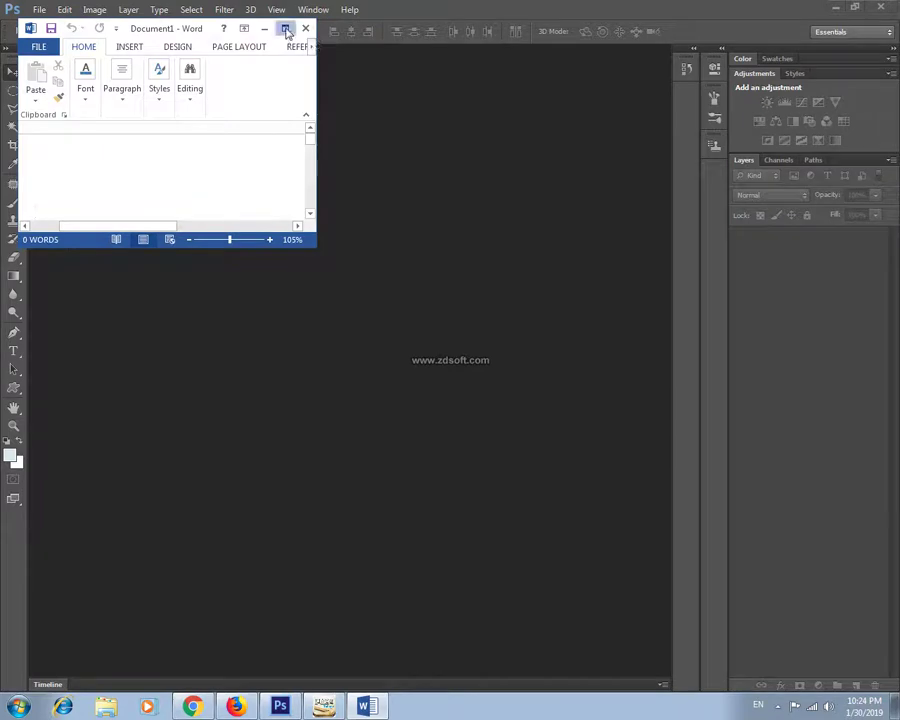
left_click(284, 28)
Select Document1 repeatedly from View > Switch Windows
left_click(452, 27)
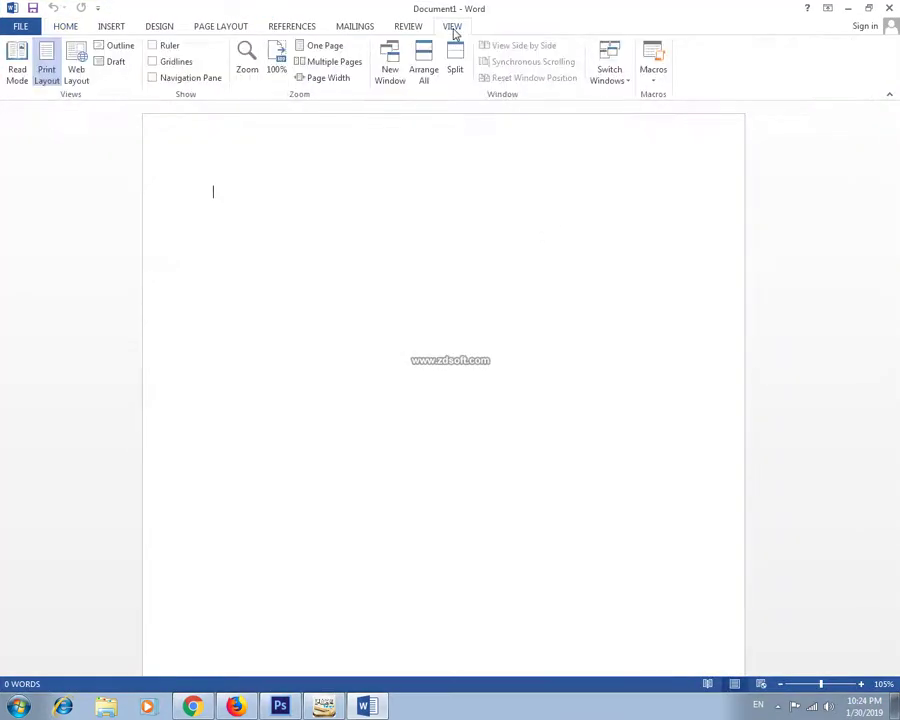
left_click(615, 80)
left_click(626, 98)
left_click(616, 80)
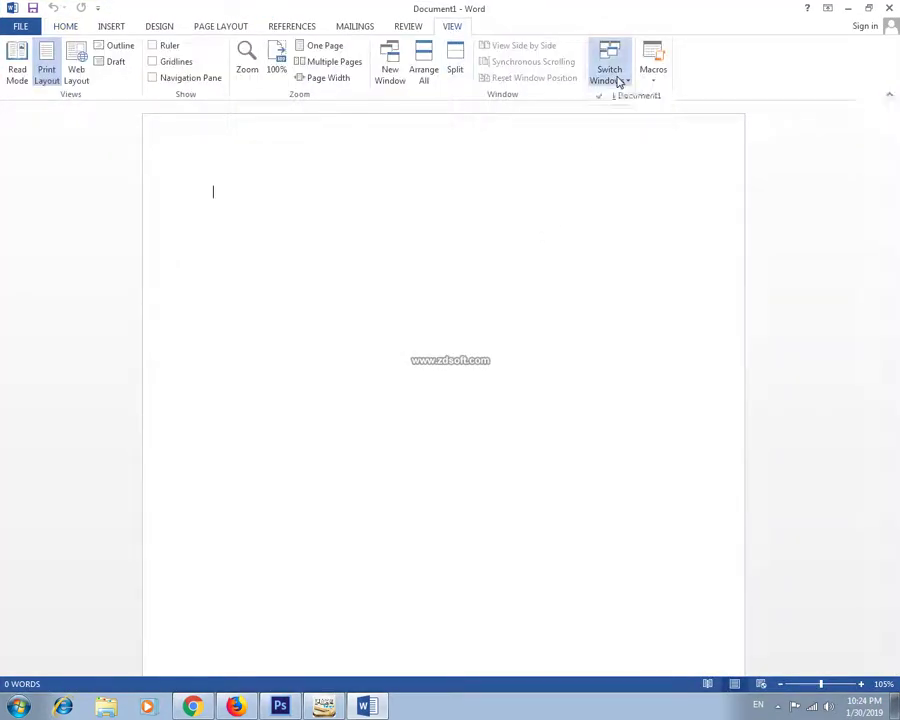
left_click(634, 97)
left_click(620, 80)
left_click(630, 100)
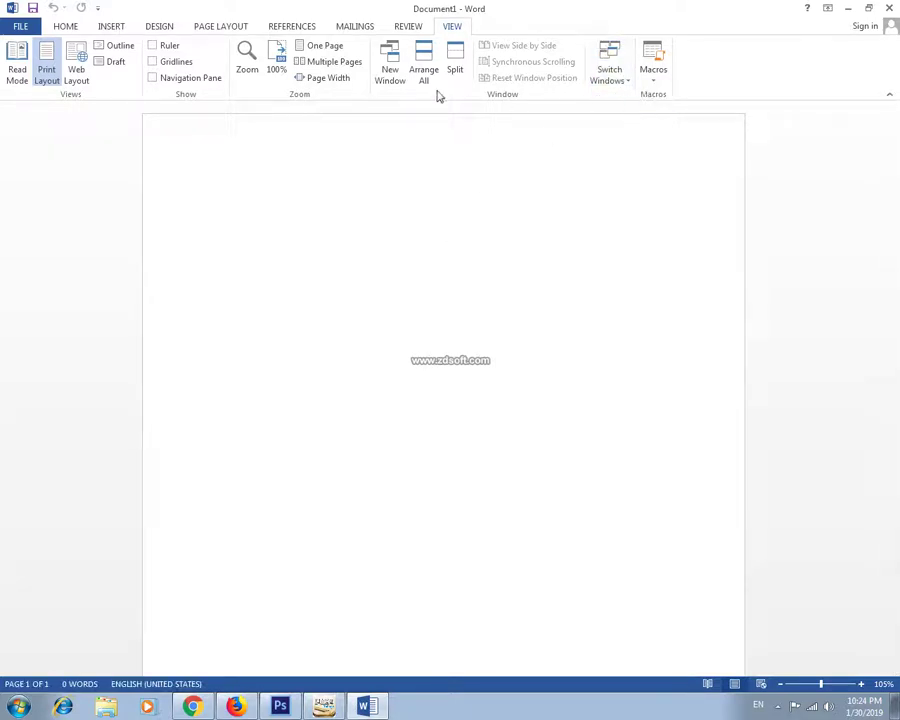
Open Document1 in a New Window and switch between Document1:1 and Document1:2, ending on Document1:2
left_click(395, 75)
left_click(455, 27)
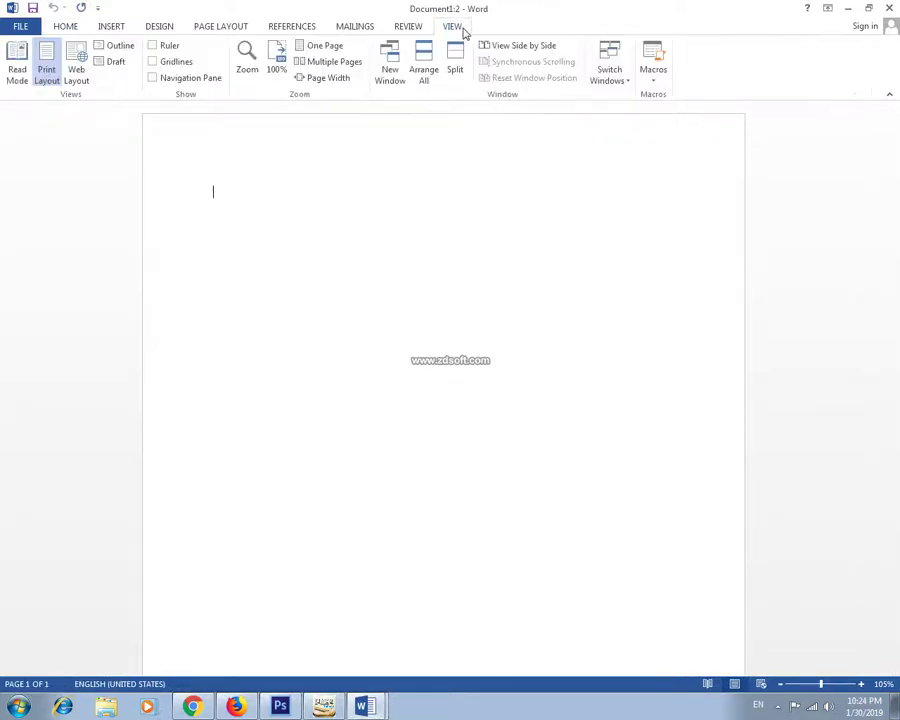
left_click(607, 80)
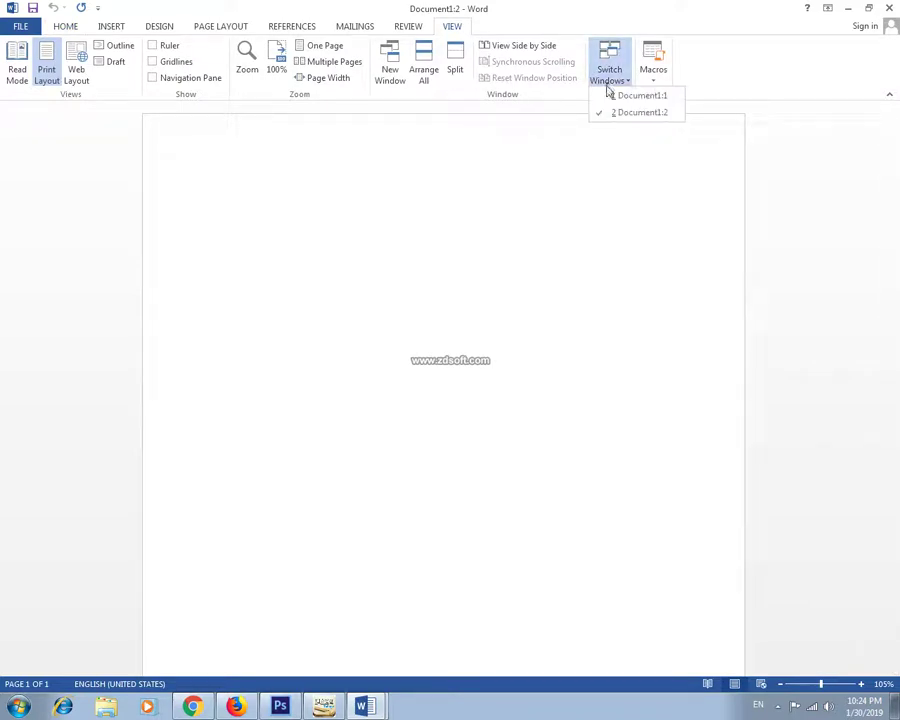
left_click(633, 136)
left_click(610, 72)
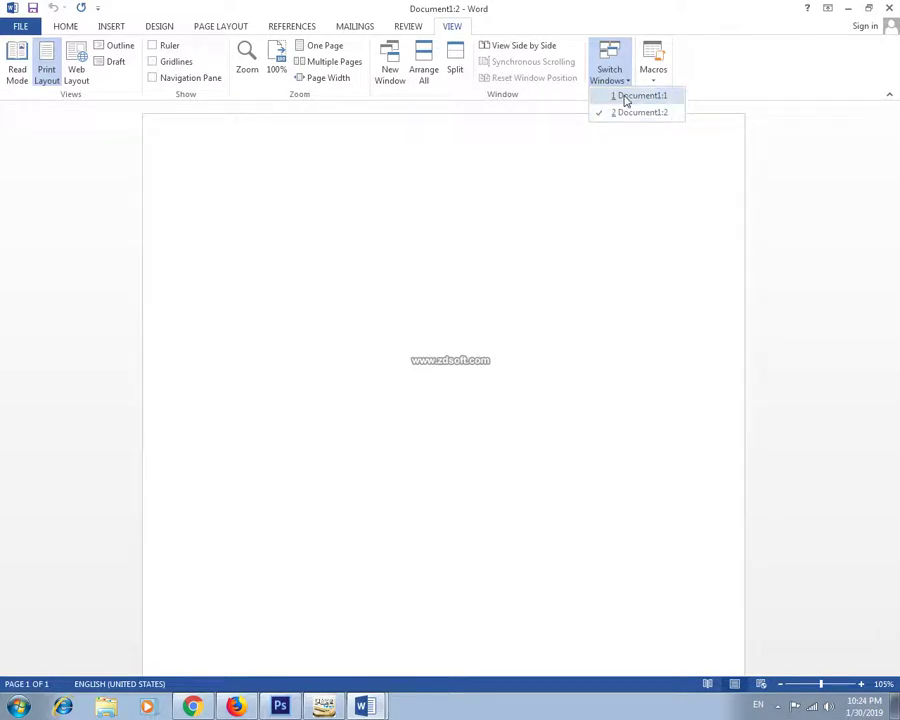
left_click(626, 98)
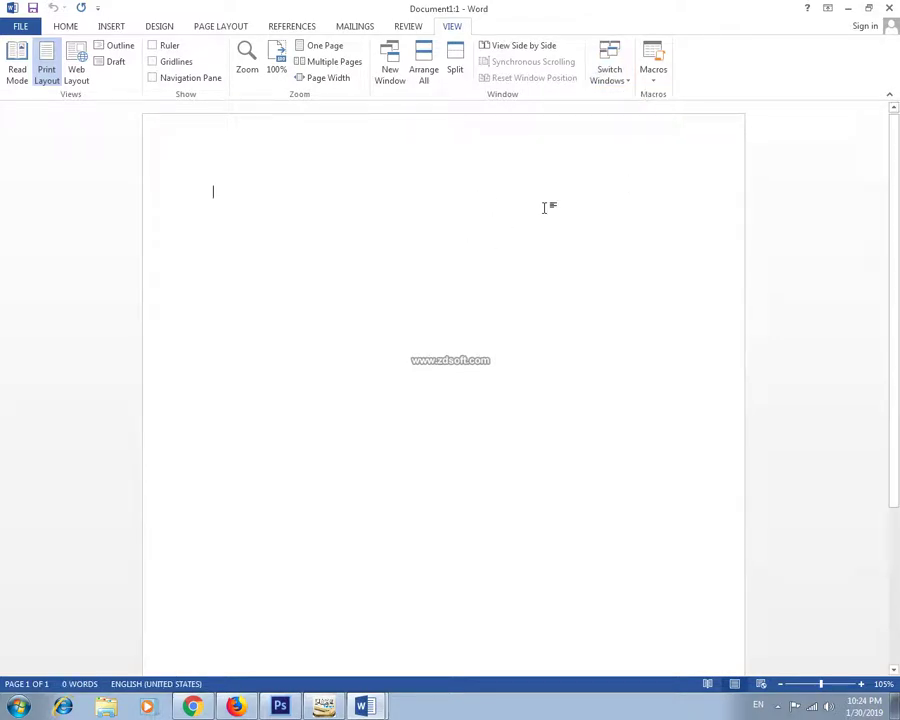
left_click(618, 78)
left_click(620, 113)
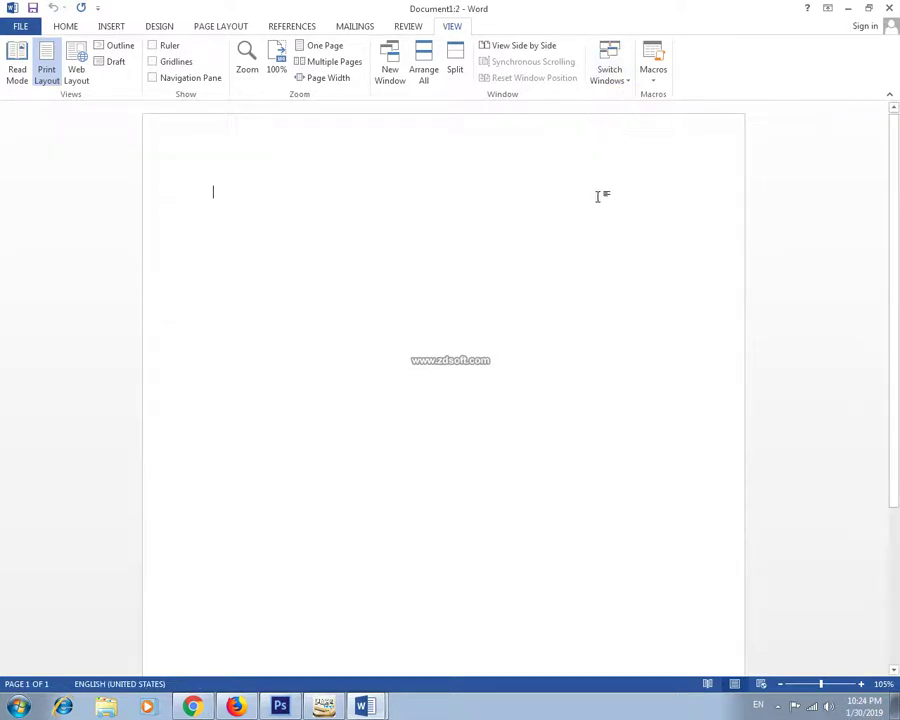
Type 'dfadsfsdafasd', view Document1:1 and Document1:2 side by side, then close the right-hand window
type("dfadsfsdafasd")
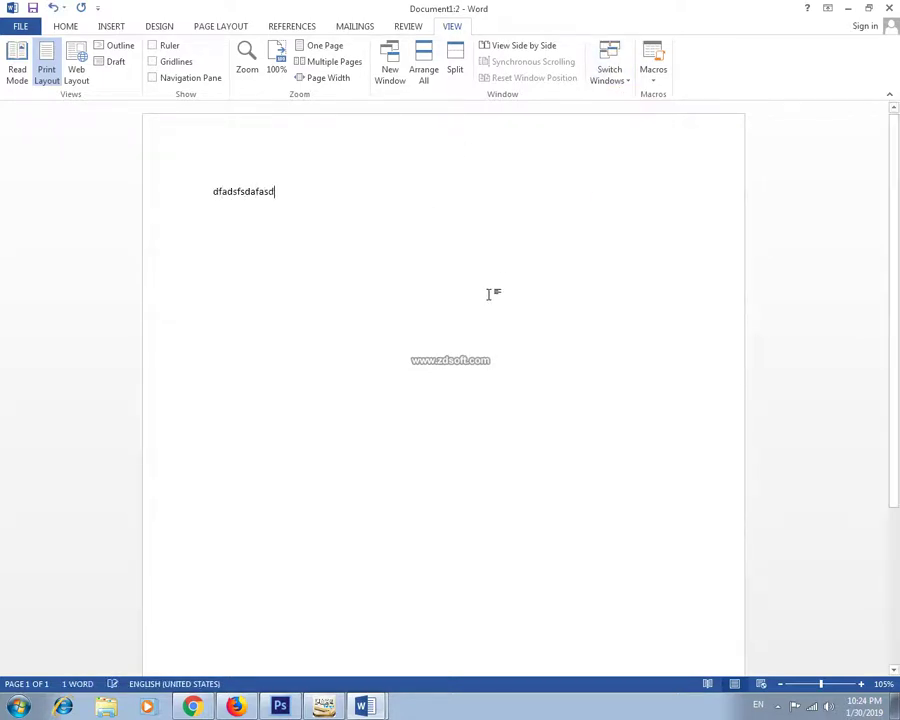
left_click(608, 89)
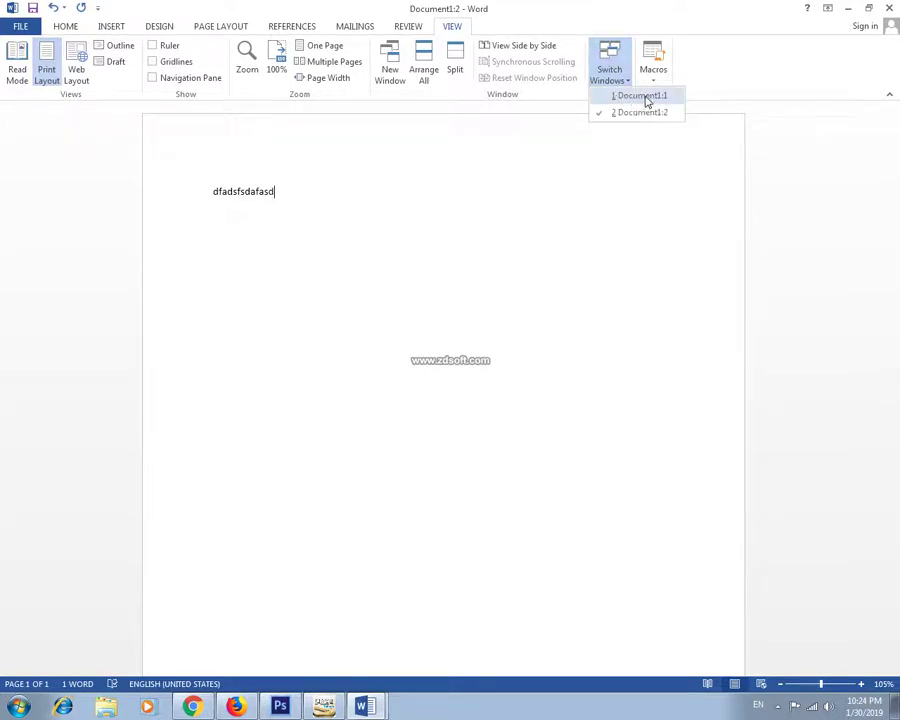
left_click(636, 96)
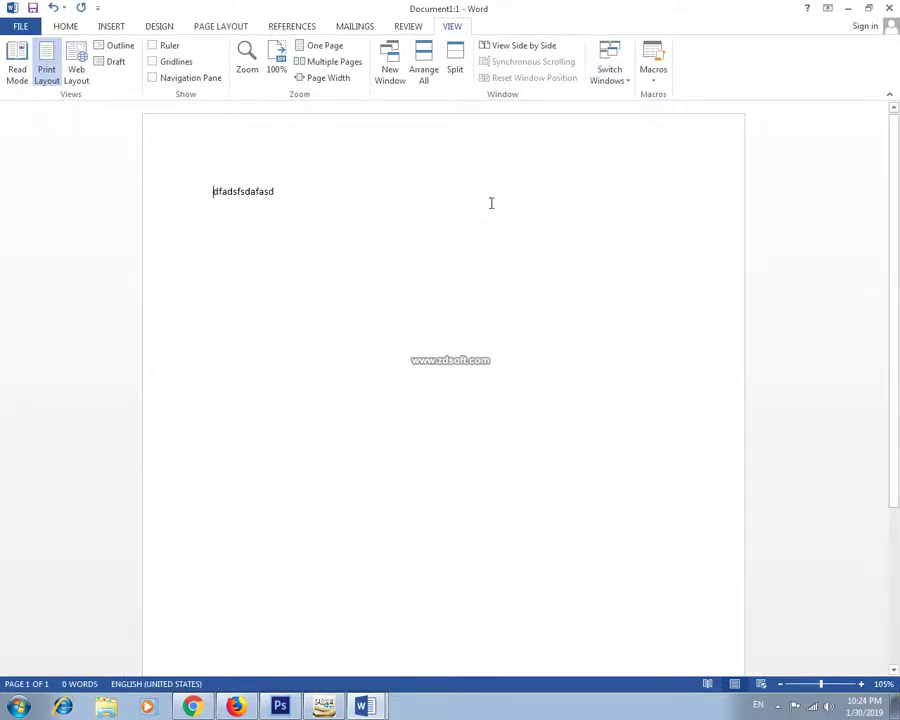
scroll(491, 203, "down", 3)
scroll(490, 210, "up", 3)
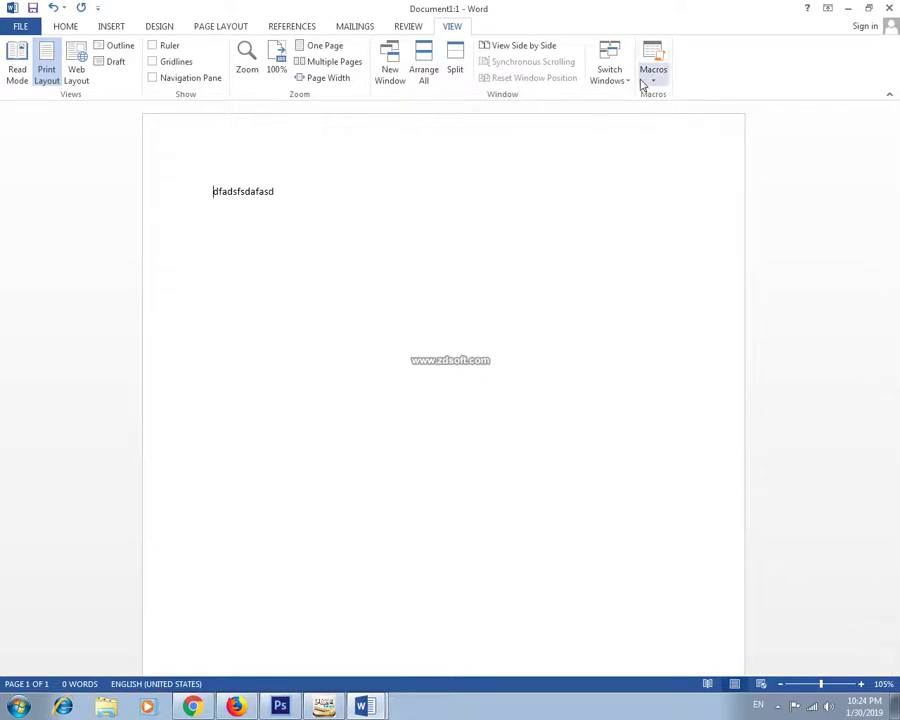
left_click(515, 46)
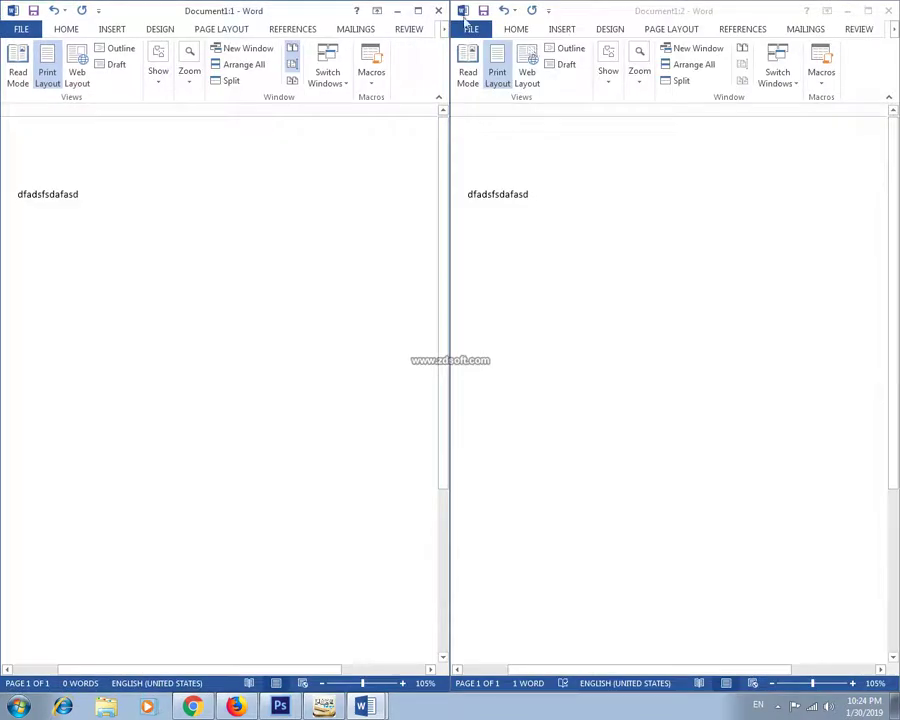
left_click(888, 11)
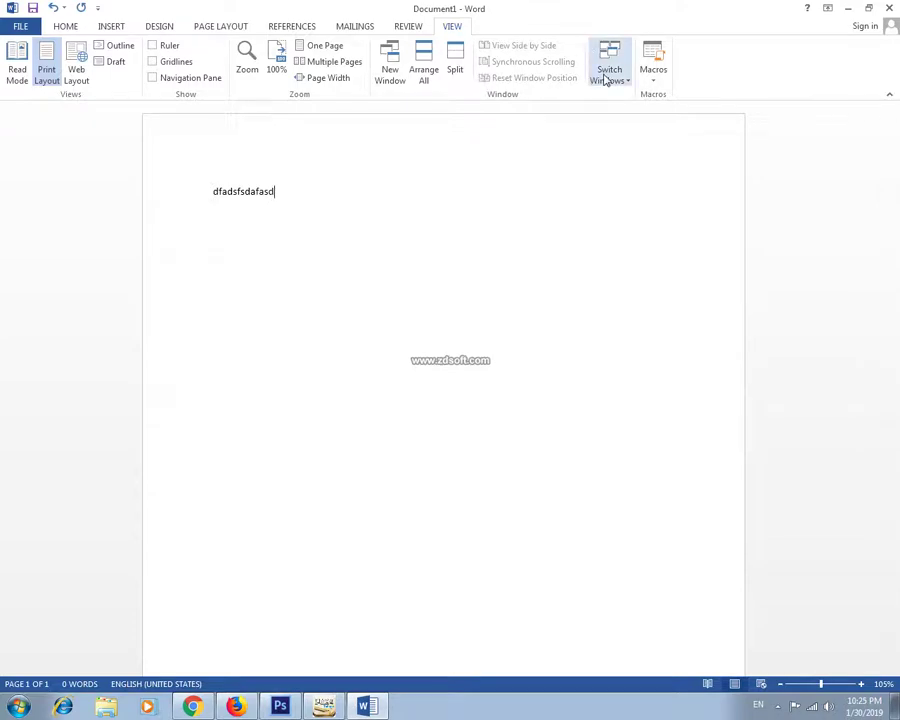
left_click(390, 72)
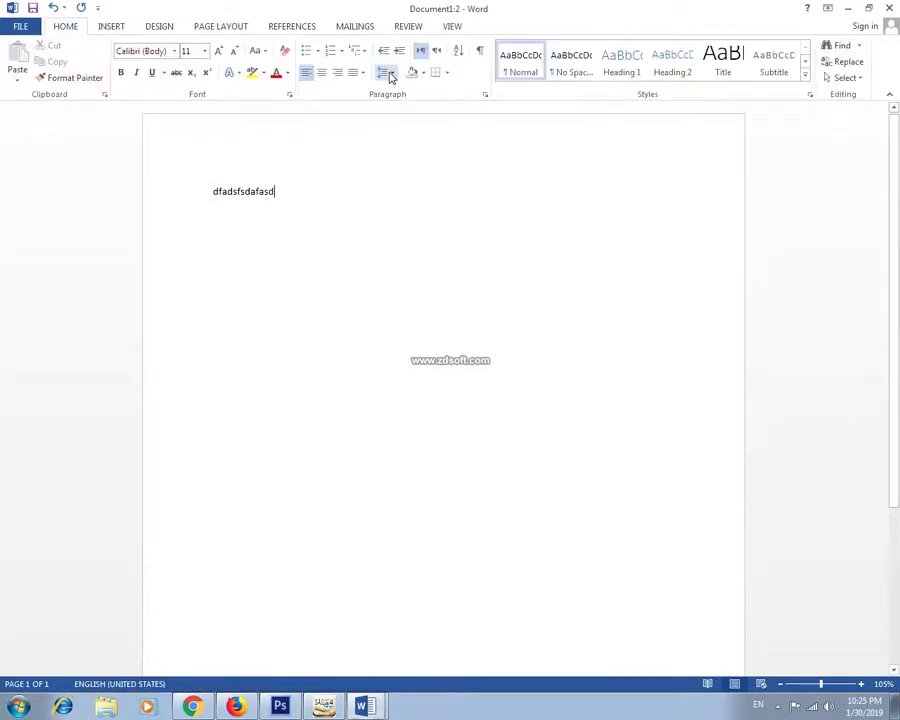
left_click(455, 28)
left_click(392, 70)
left_click(453, 28)
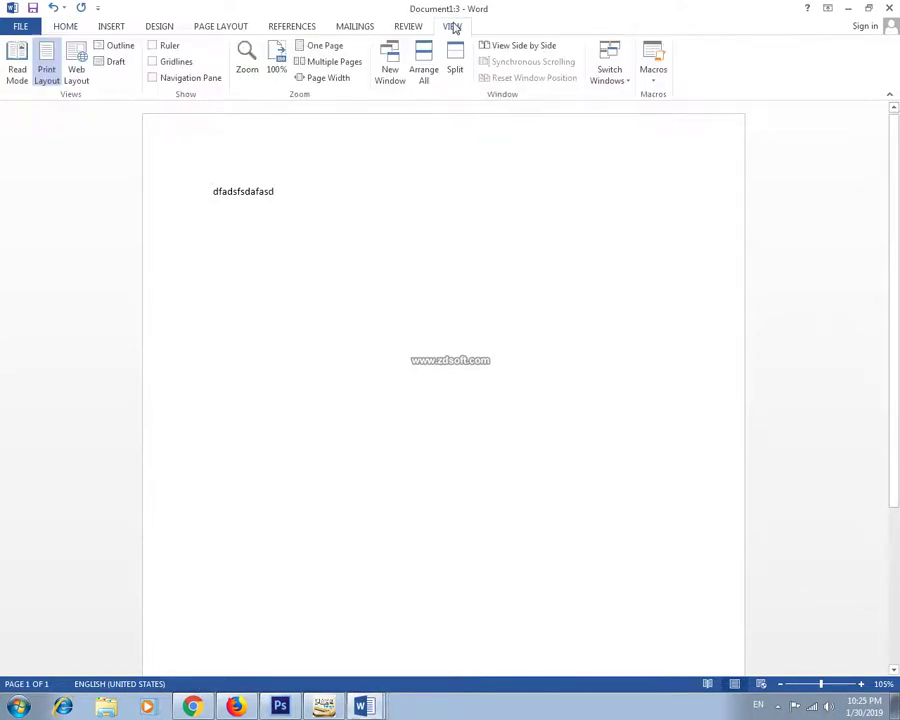
left_click(541, 50)
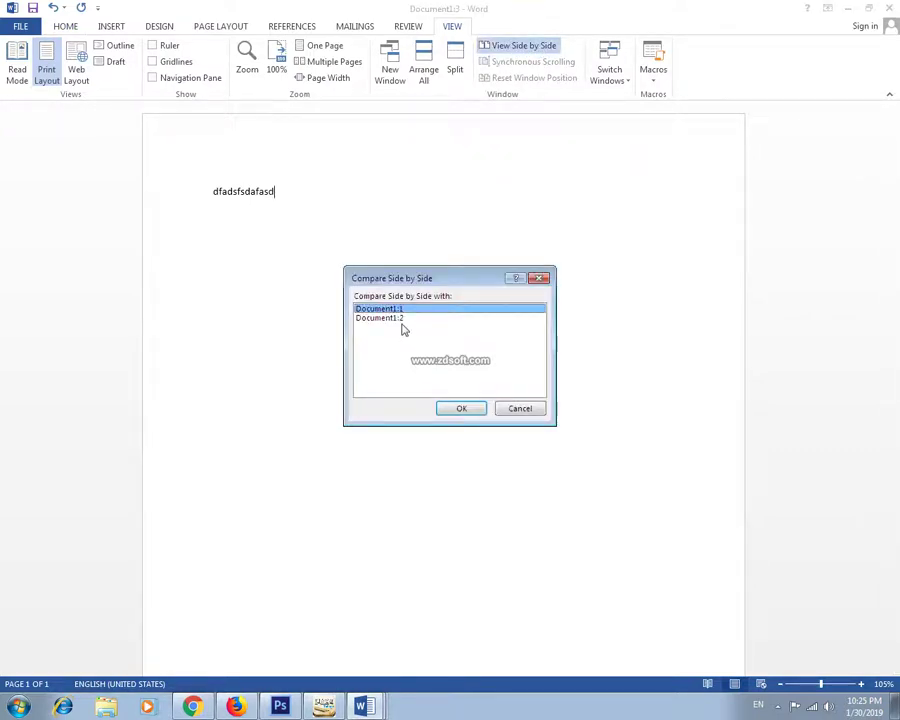
left_click(392, 318)
left_click(460, 408)
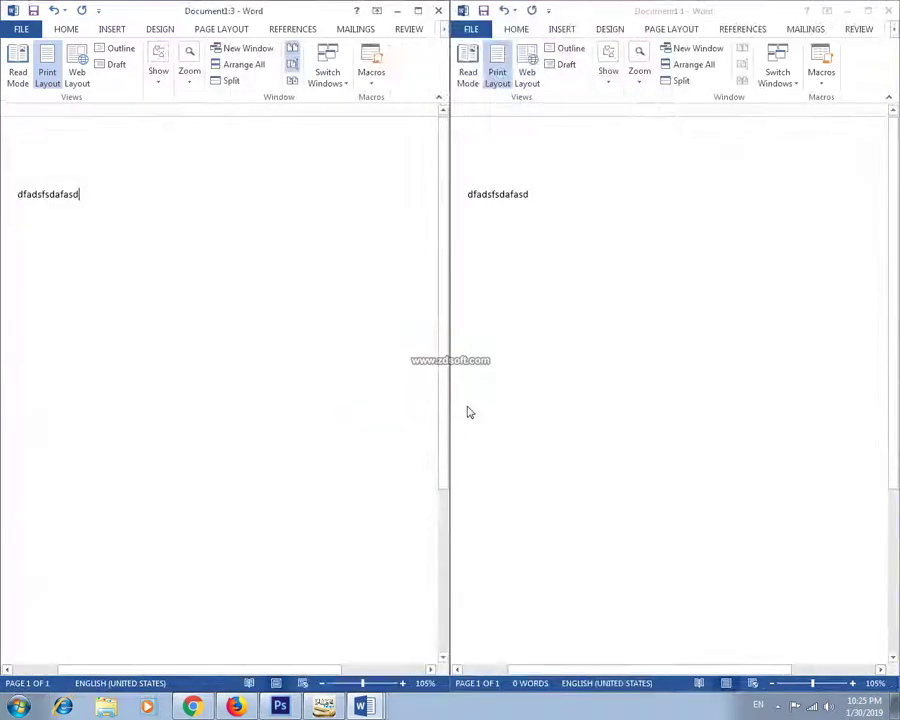
left_click_drag(328, 20, 326, 22)
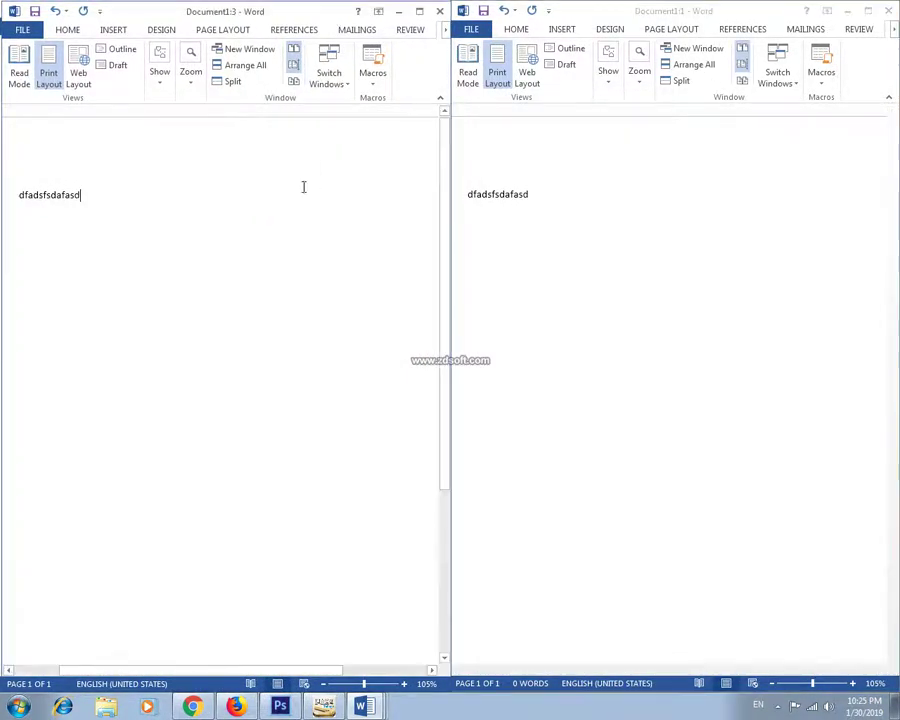
left_click(888, 11)
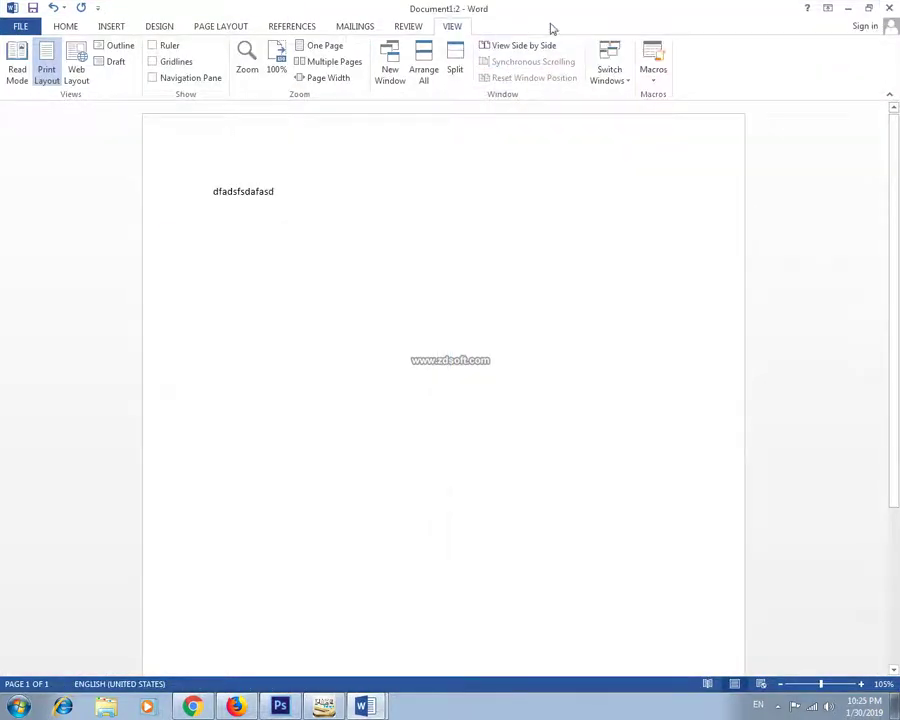
left_click(520, 45)
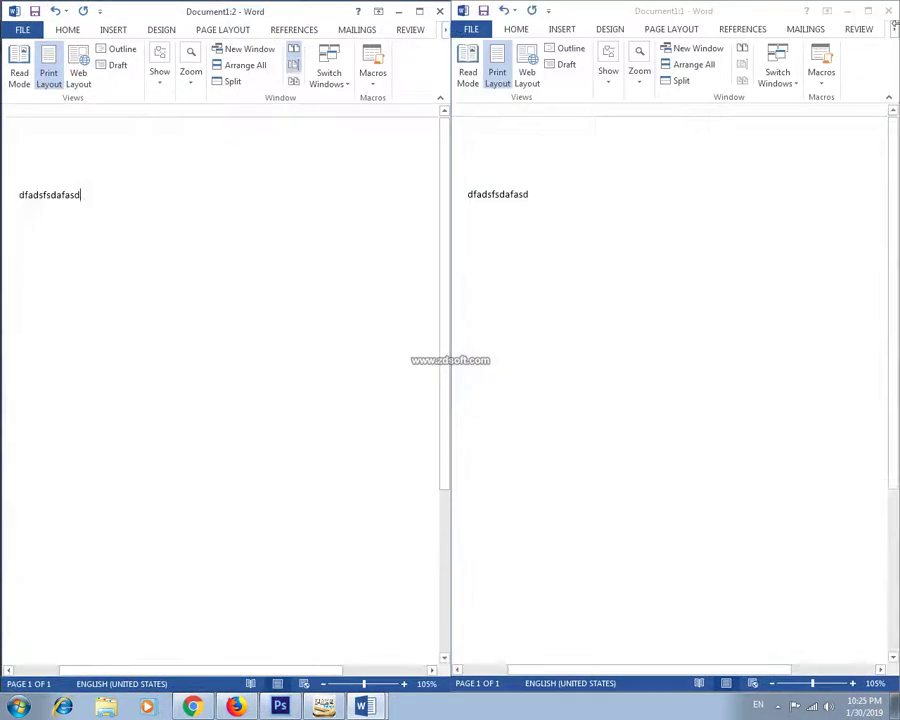
left_click(888, 11)
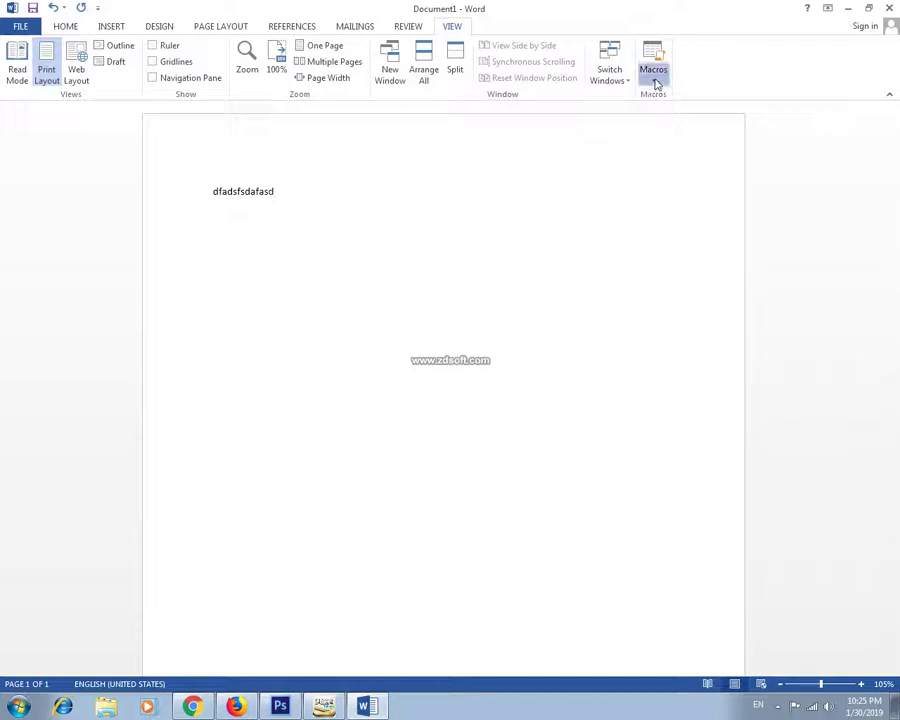
Look through the Macros list and the Review and View tabs
left_click(653, 80)
left_click(505, 236)
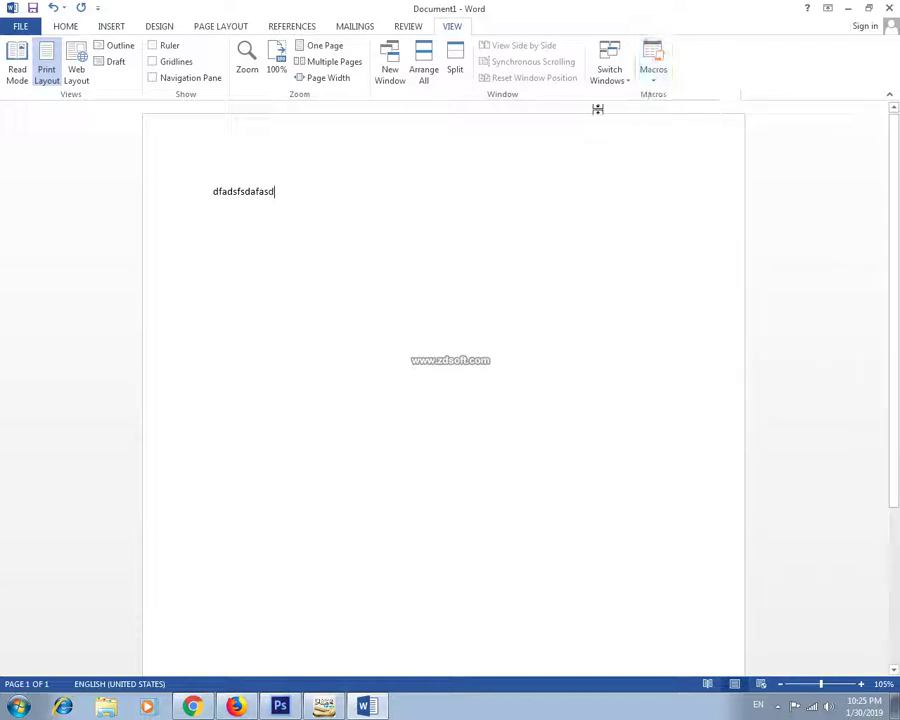
left_click(395, 29)
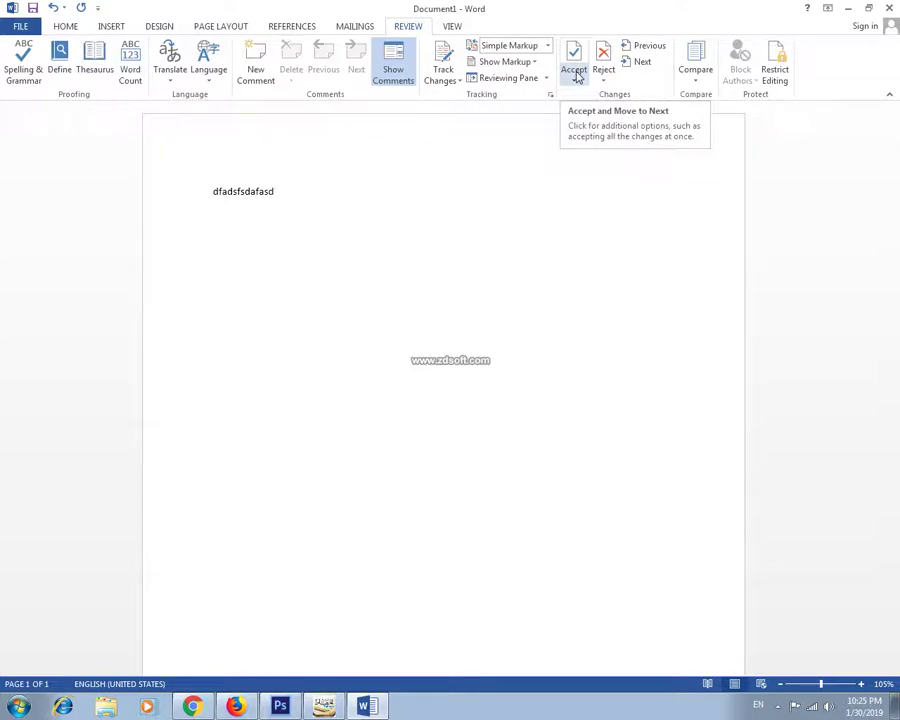
left_click(452, 28)
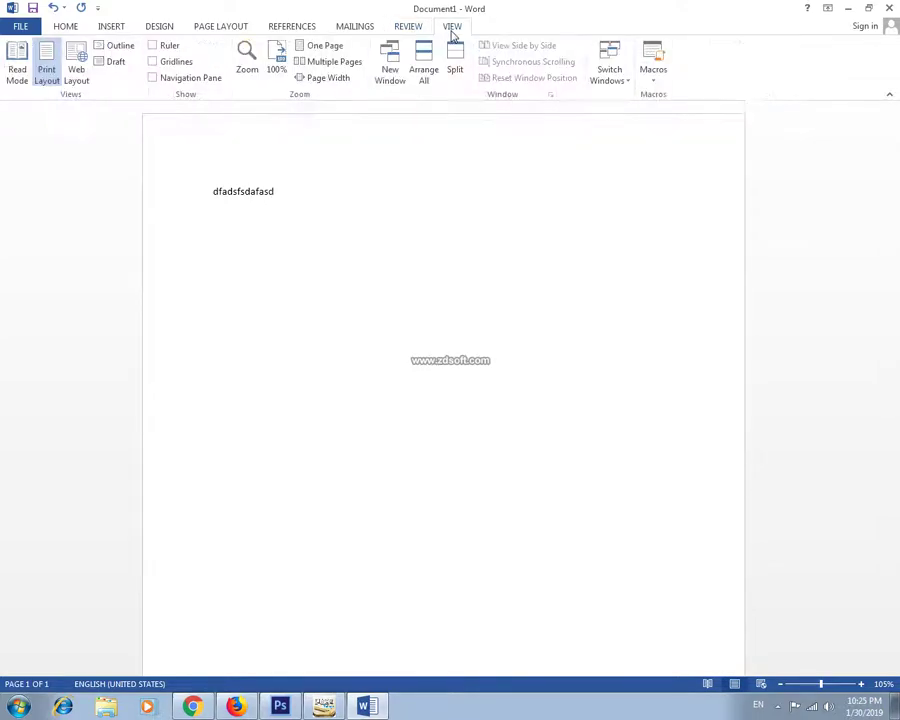
left_click(405, 28)
left_click(452, 28)
Check the References and Mailings tabs, then delete the 'dfadsfsdafasd' text
left_click(295, 28)
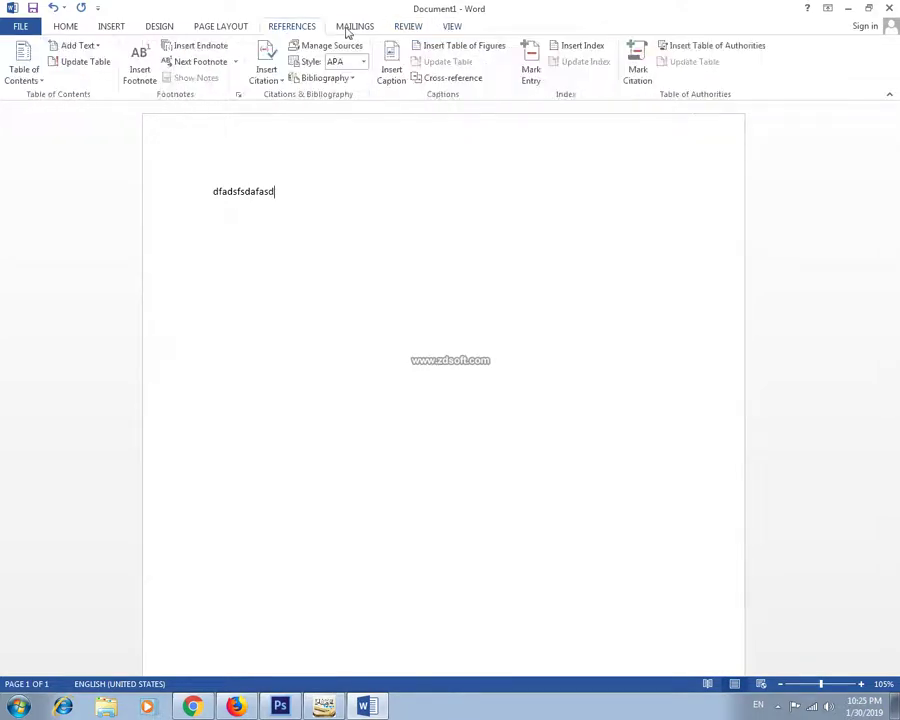
left_click(347, 30)
left_click(300, 28)
left_click(362, 30)
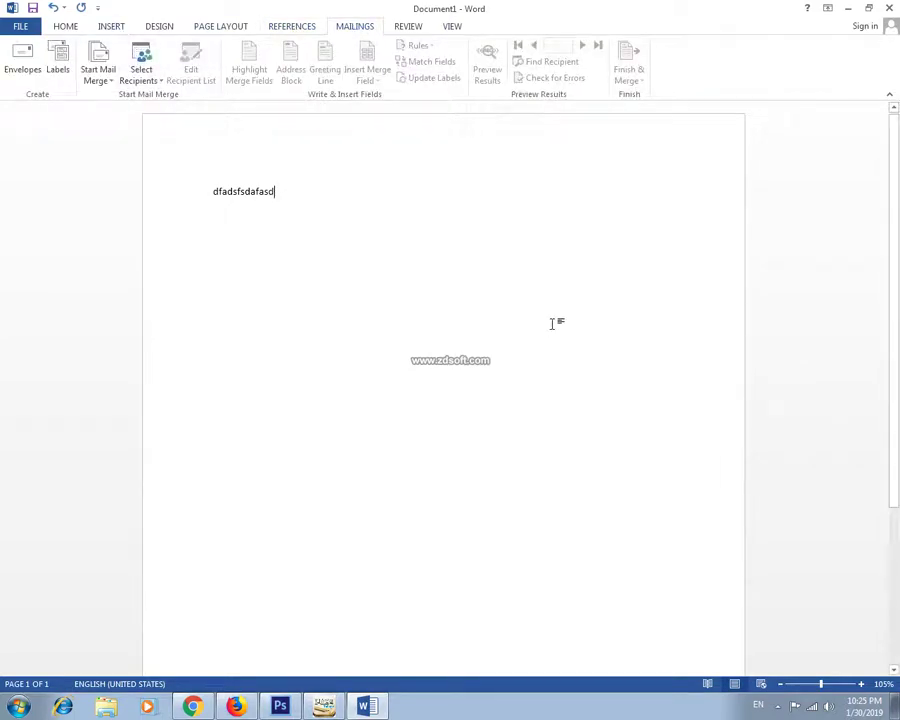
left_click(172, 186)
key("Delete")
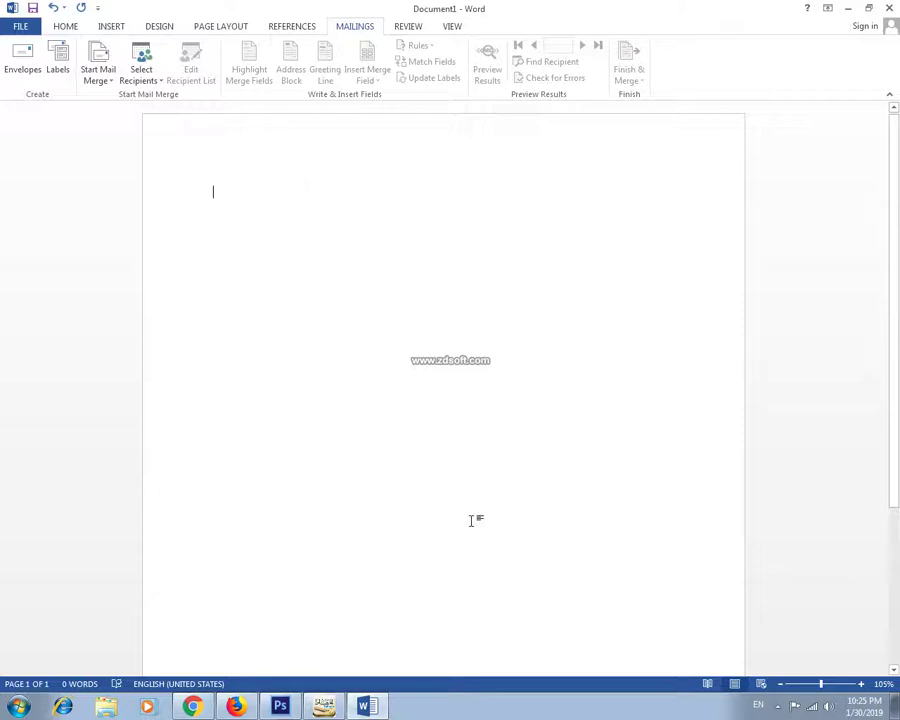
left_click(779, 706)
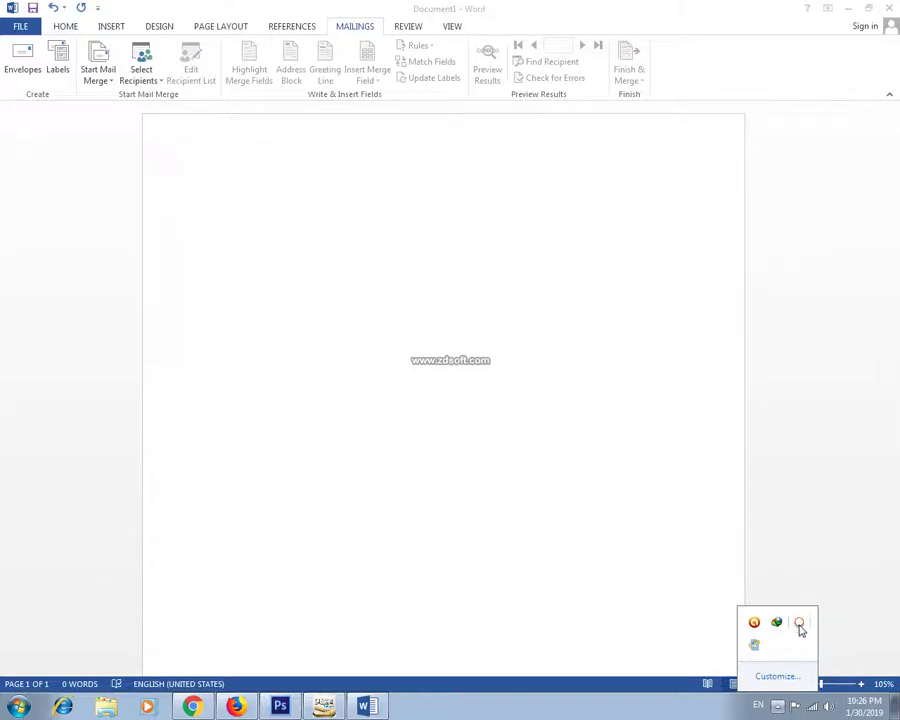
left_click(798, 624)
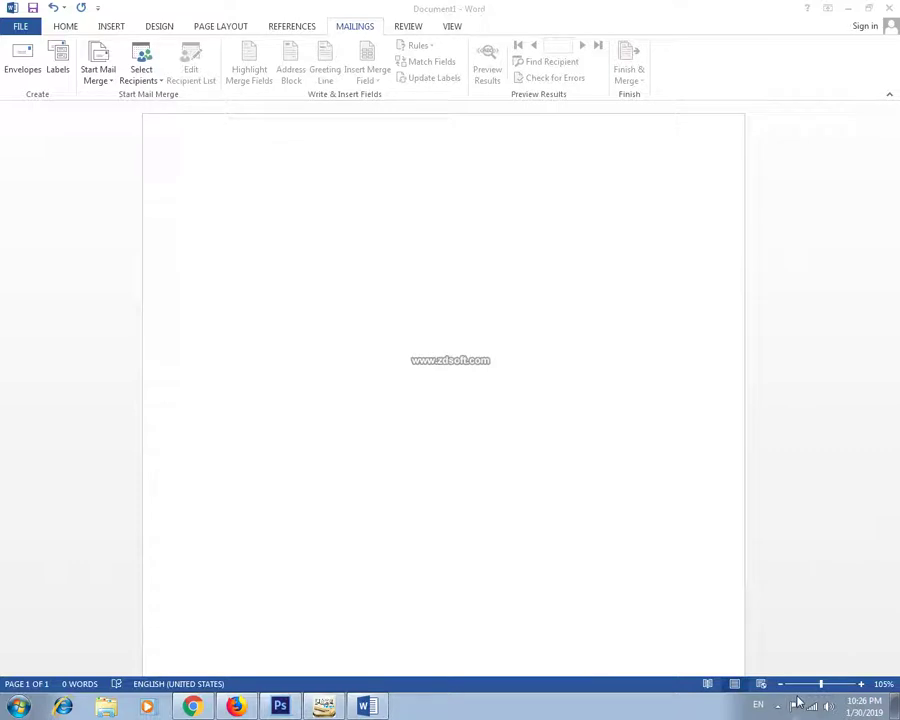